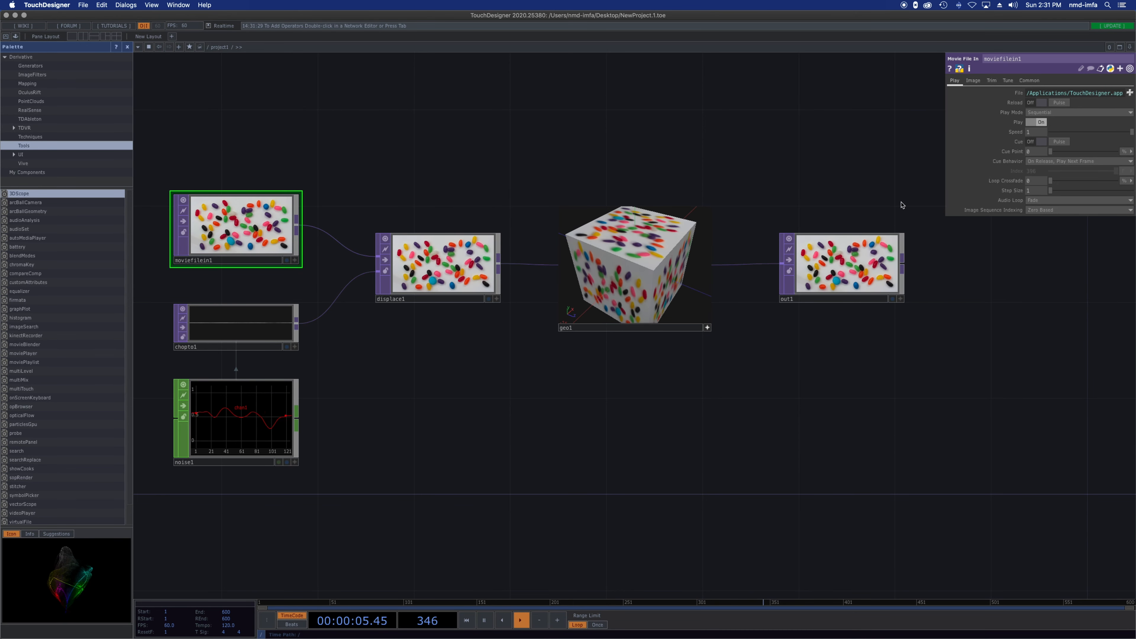
# Replace the out1 operator with a Syphon Spout Out TOP and wire geo1's output into it
pyautogui.click(837, 276)
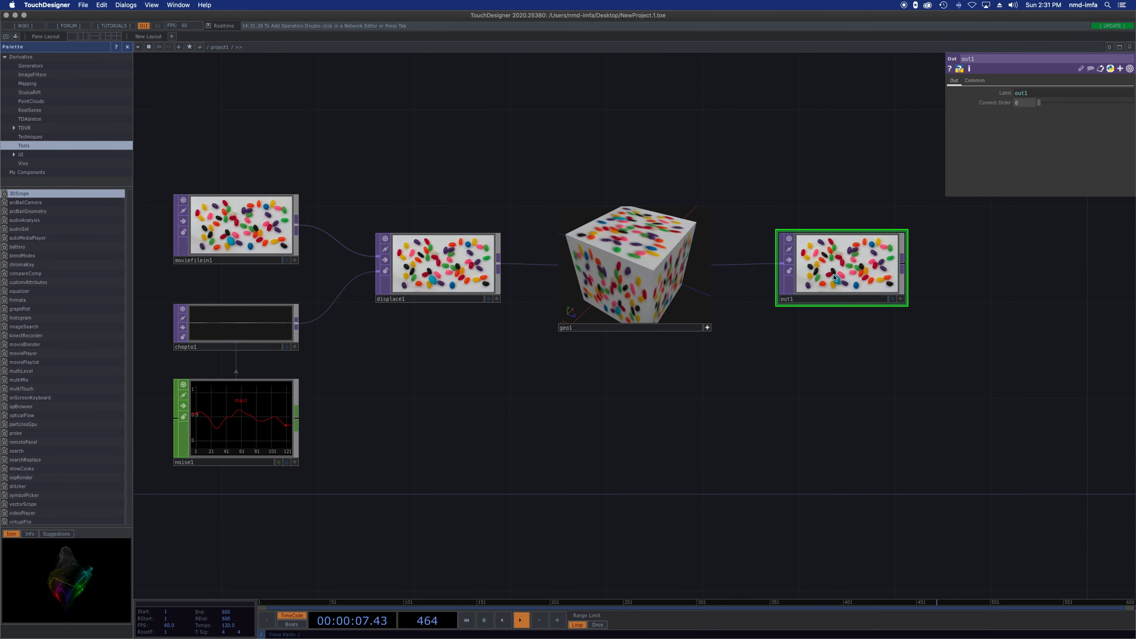
pyautogui.press('Delete')
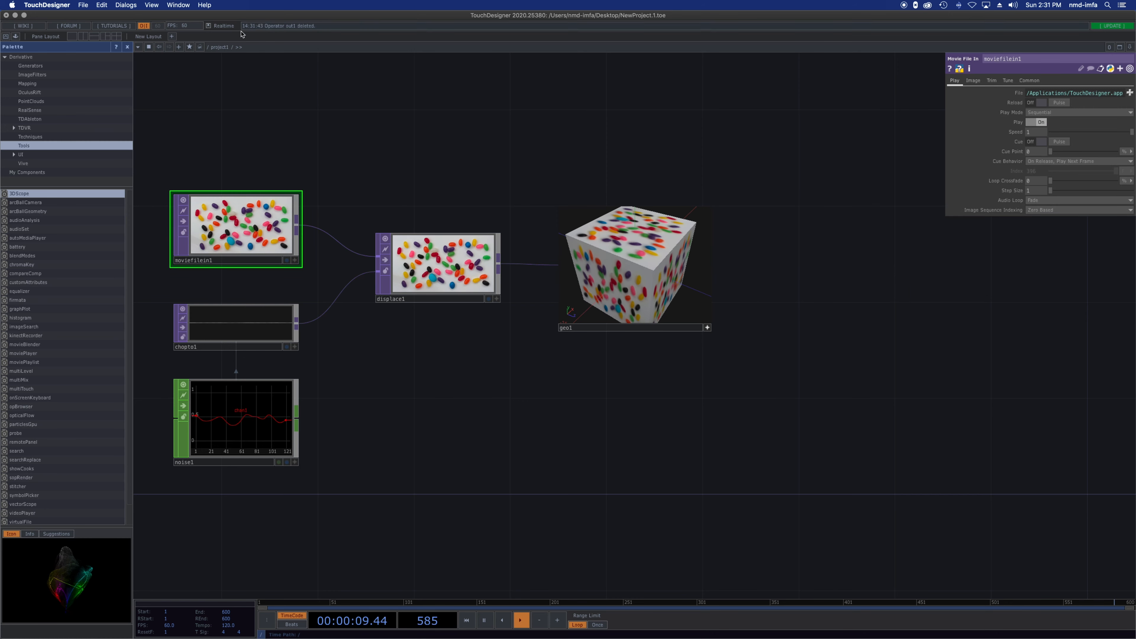
pyautogui.press('Tab')
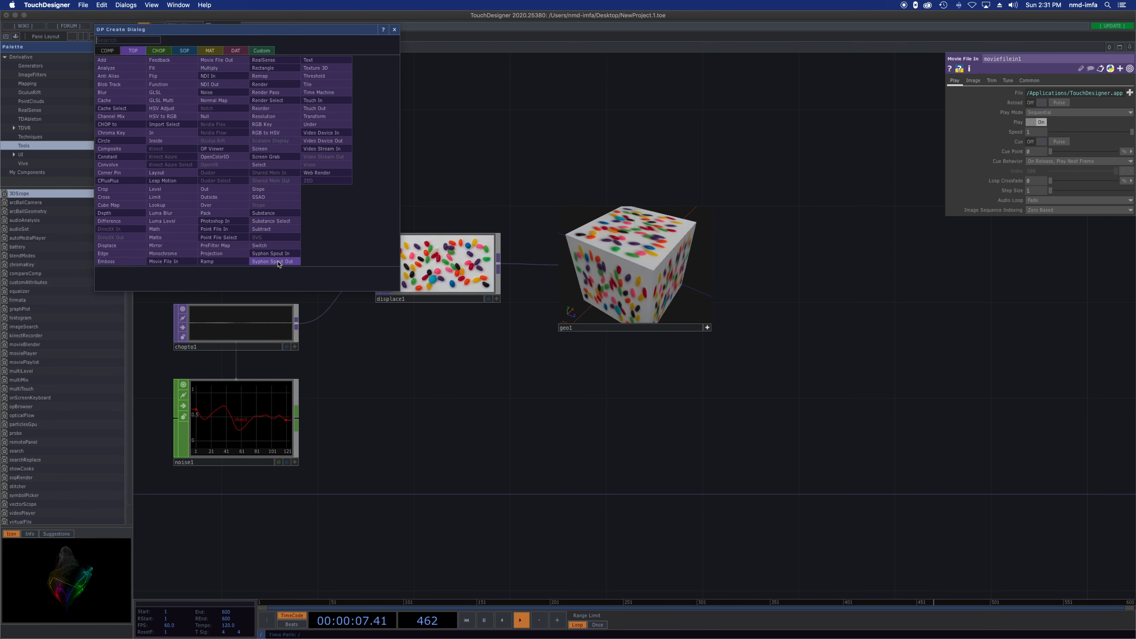
pyautogui.click(278, 264)
pyautogui.click(880, 271)
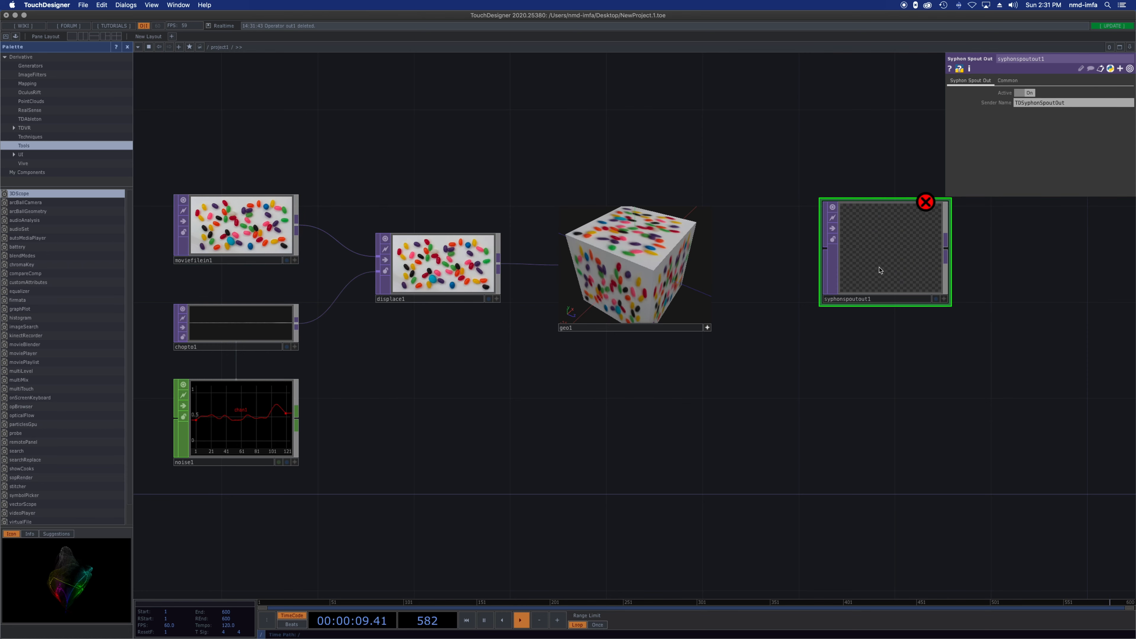
pyautogui.moveTo(870, 274); pyautogui.dragTo(822, 298)
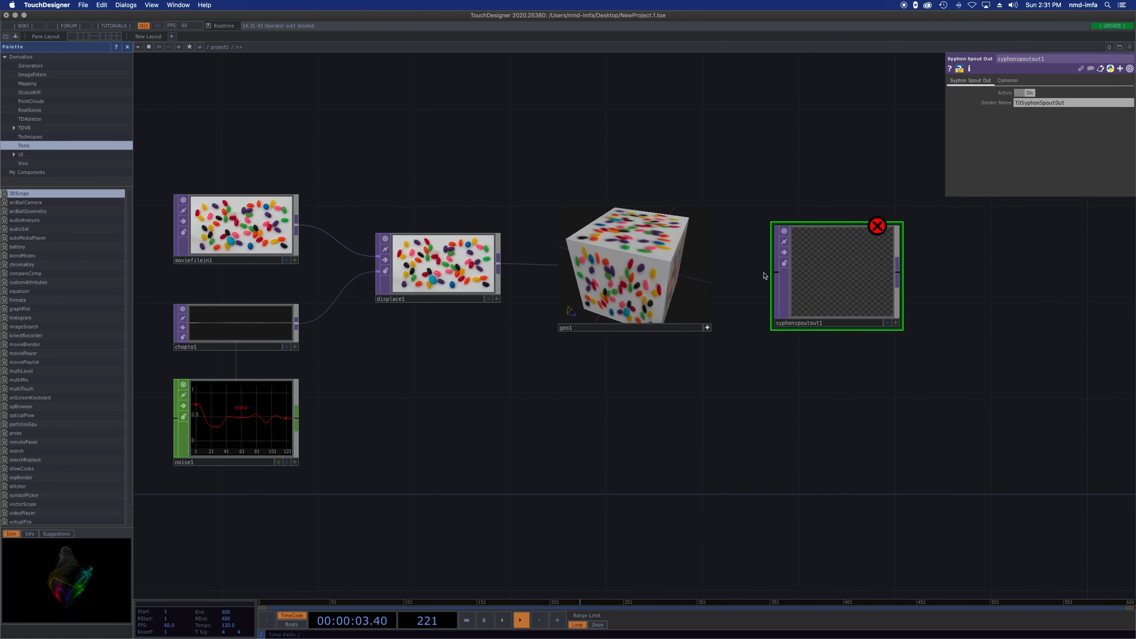
pyautogui.moveTo(777, 273); pyautogui.dragTo(712, 266)
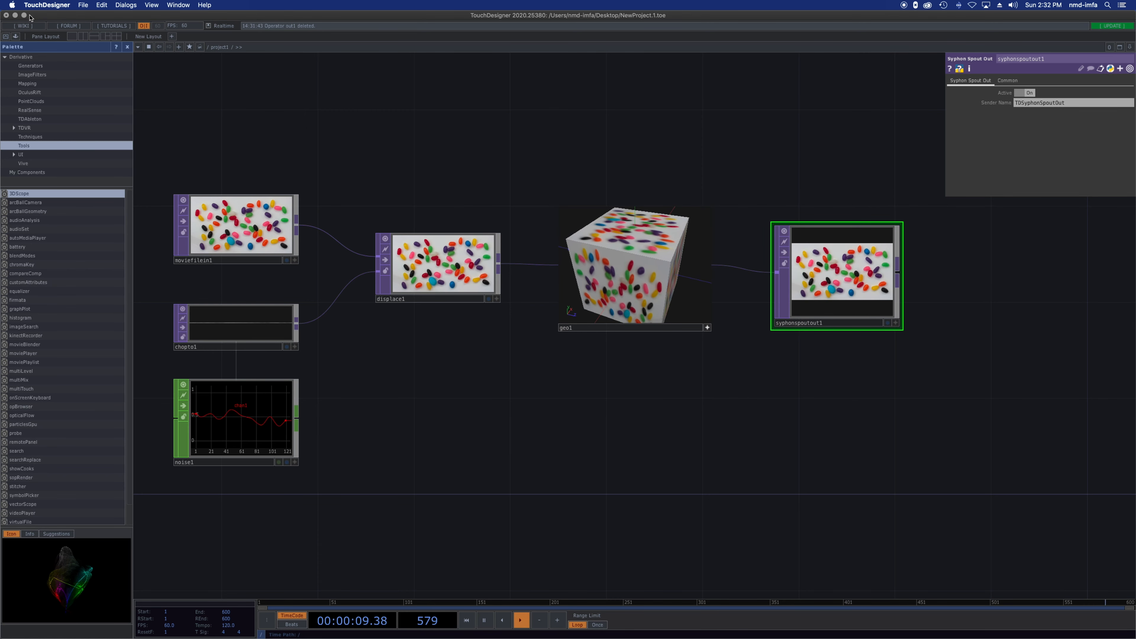
# Switch to Simple Client, receive the TDSyphonSpoutOut source from TouchDesigner, and enlarge the client window
pyautogui.click(14, 15)
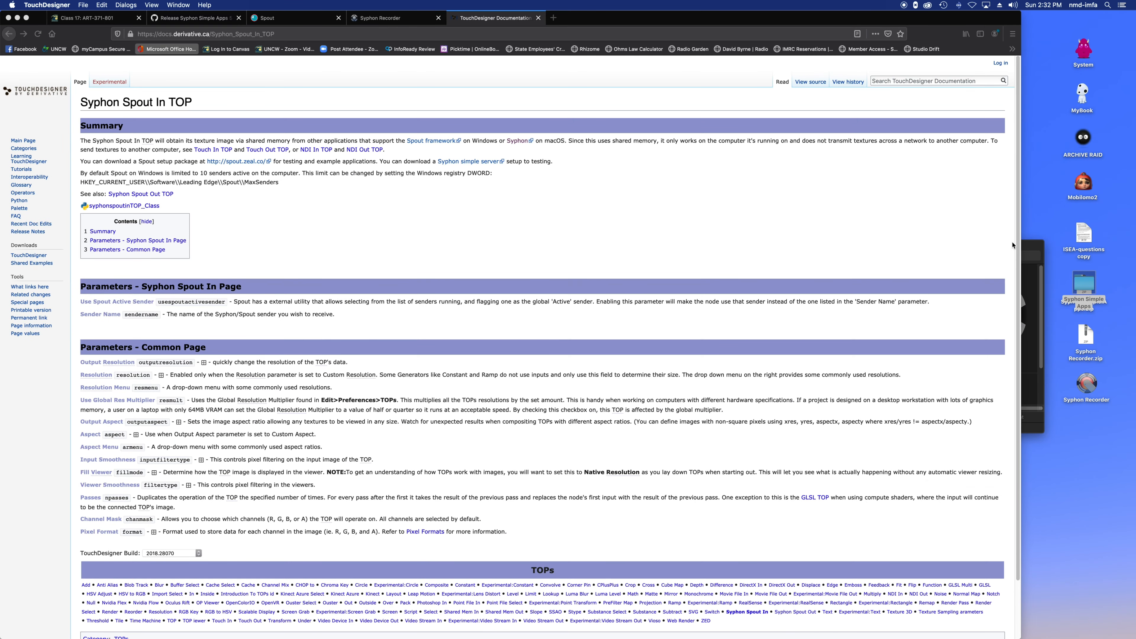
pyautogui.moveTo(588, 632)
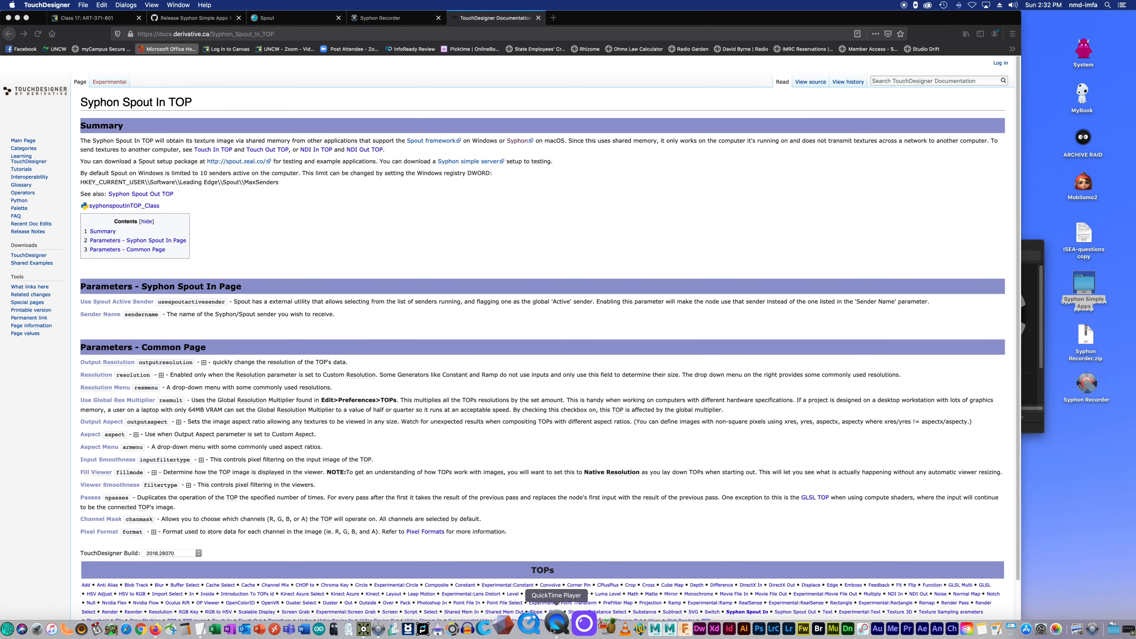
pyautogui.click(420, 625)
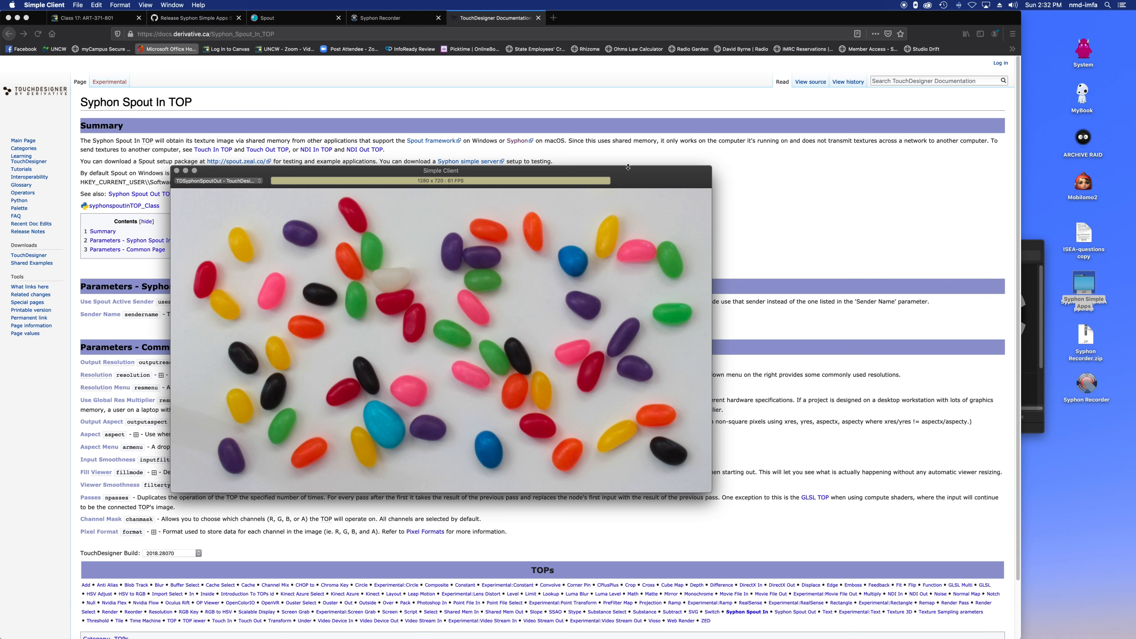
pyautogui.moveTo(659, 176); pyautogui.dragTo(707, 114)
pyautogui.click(271, 120)
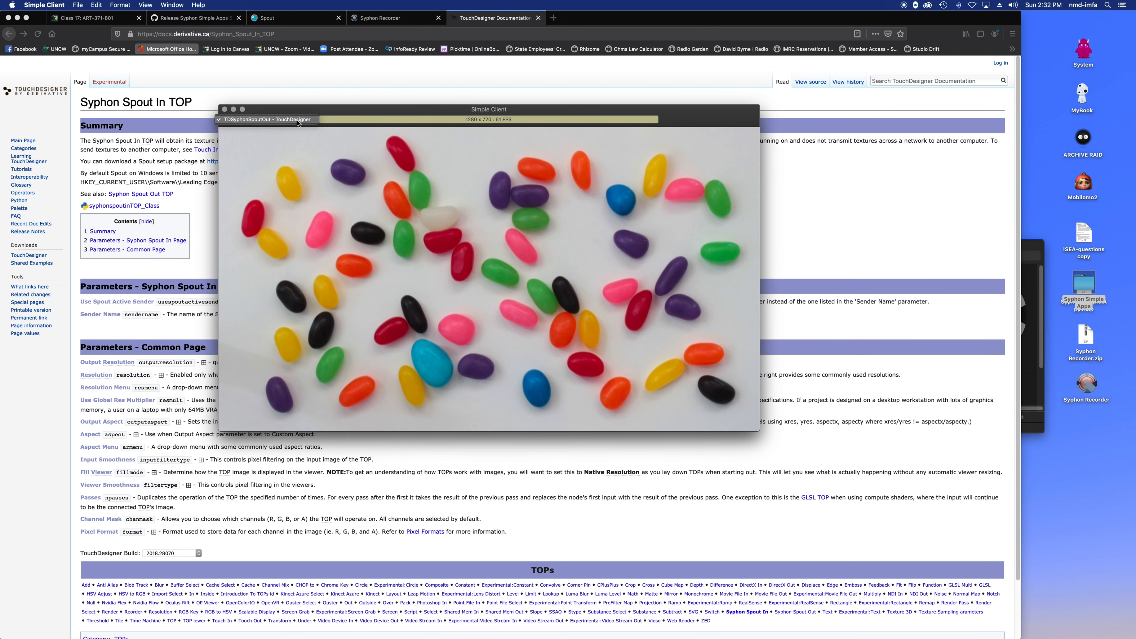
pyautogui.click(272, 125)
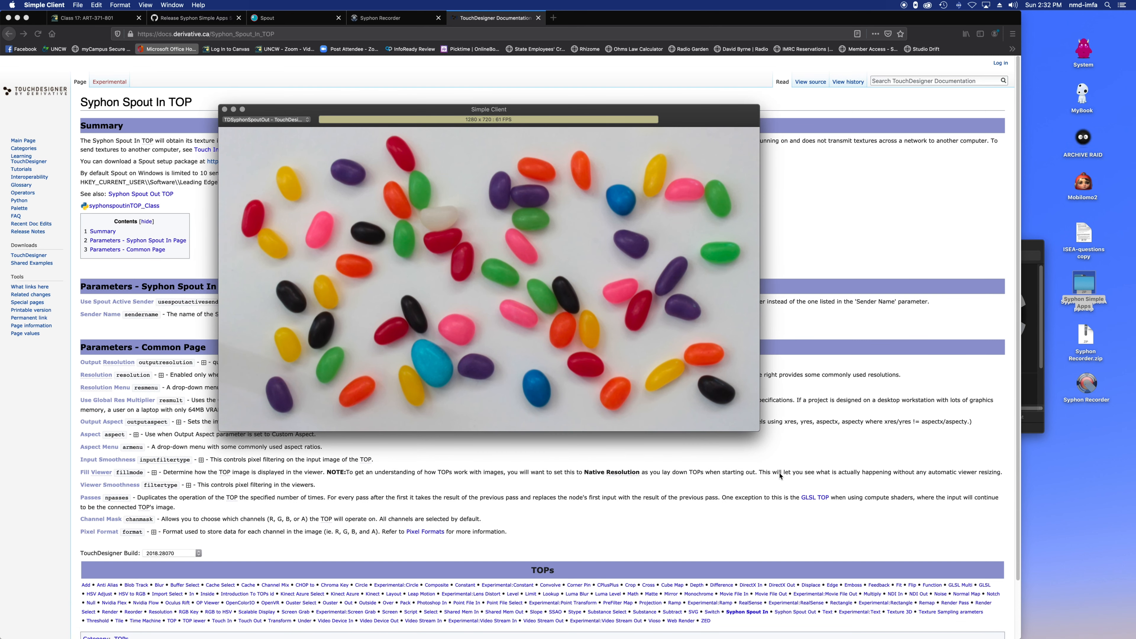
pyautogui.moveTo(758, 432); pyautogui.dragTo(902, 511)
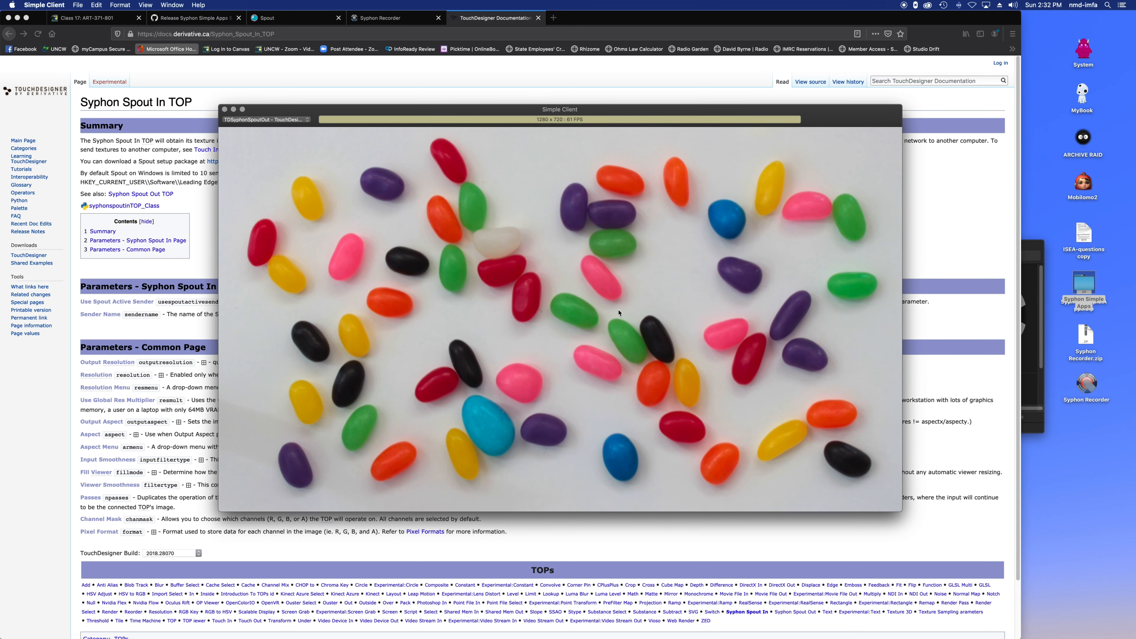
# Compare the TouchDesigner network with its live feed in Simple Client, leaving only the client window in view
pyautogui.moveTo(497, 637)
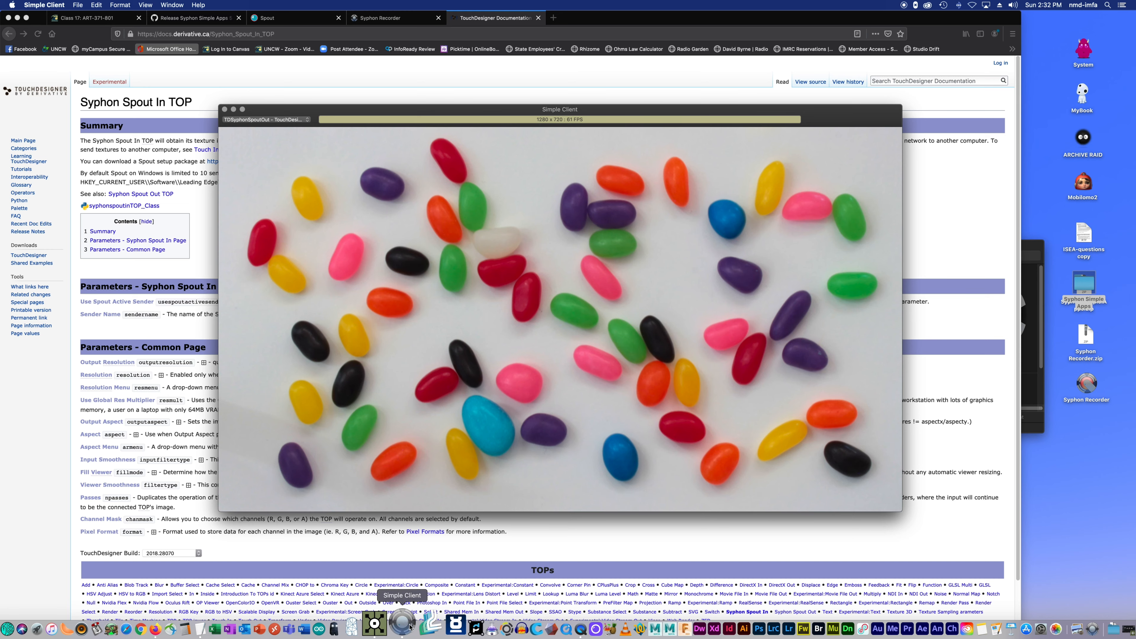
pyautogui.click(383, 626)
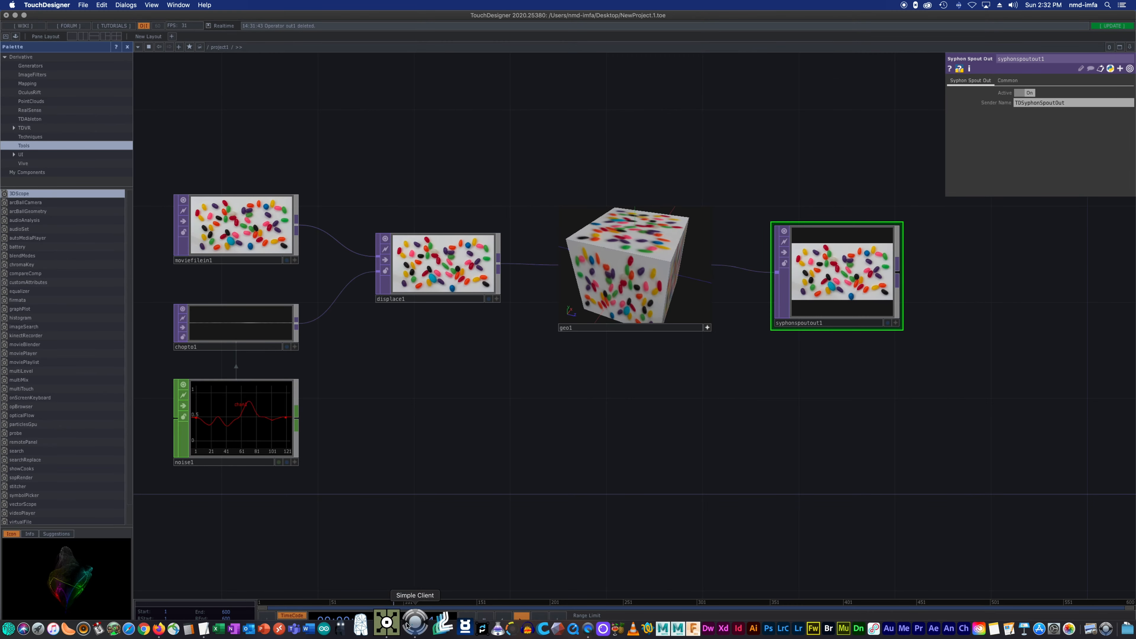
pyautogui.click(408, 624)
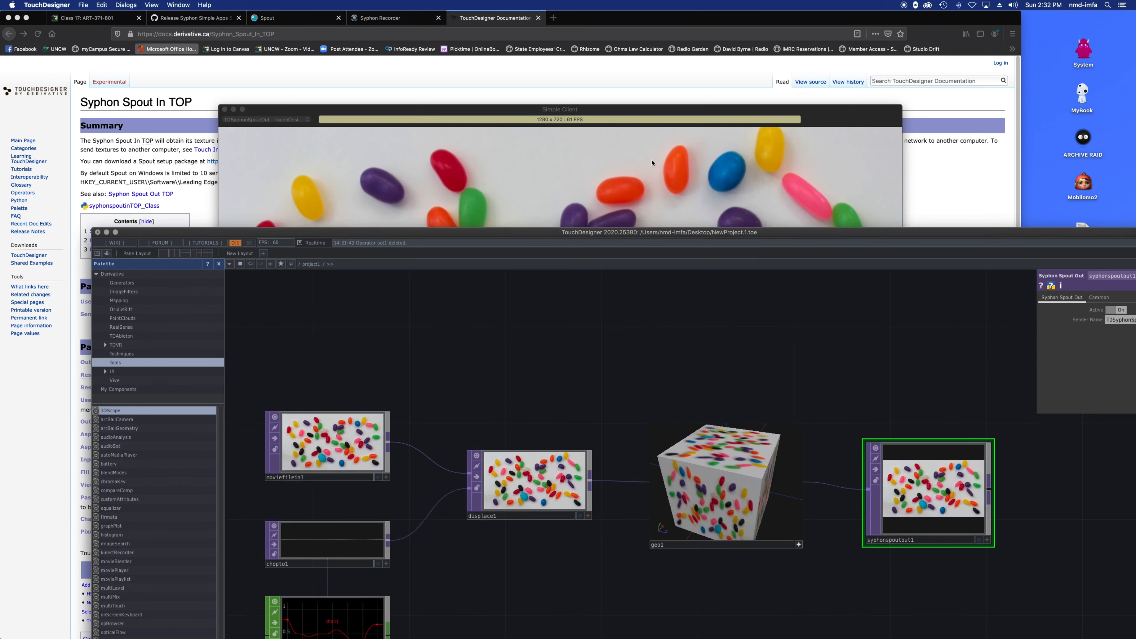
pyautogui.click(653, 163)
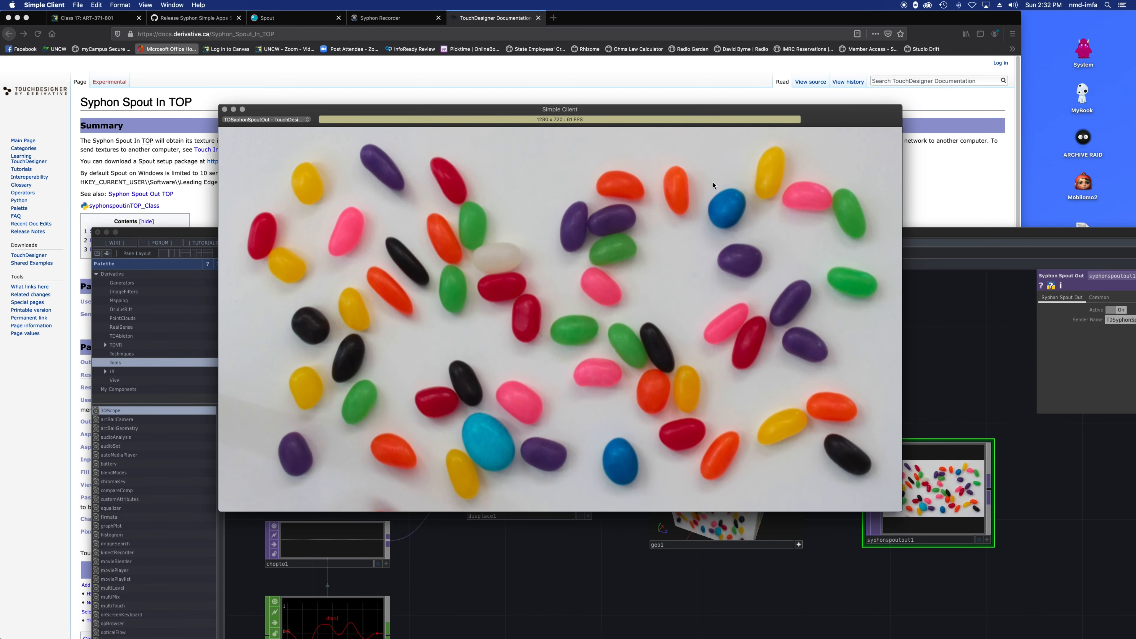
pyautogui.moveTo(923, 238); pyautogui.dragTo(831, 80)
pyautogui.press('super+h')
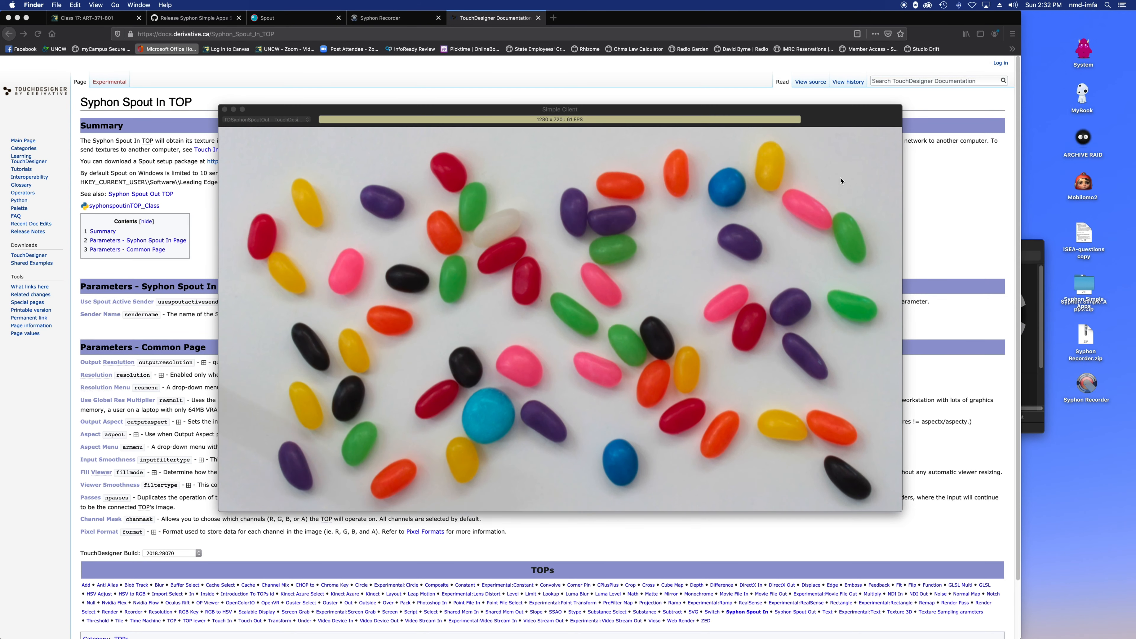
pyautogui.moveTo(831, 120); pyautogui.dragTo(787, 99)
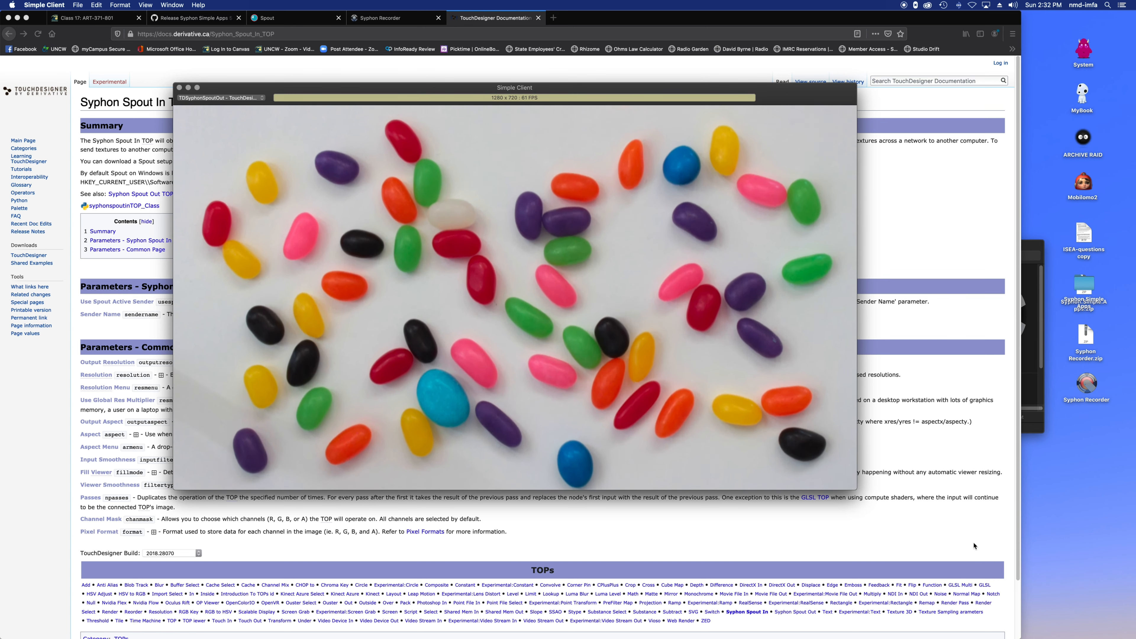
# Switch to Firefox and review the Spout, Syphon Simple Apps and Syphon Recorder pages and the Syphon home page
pyautogui.click(293, 15)
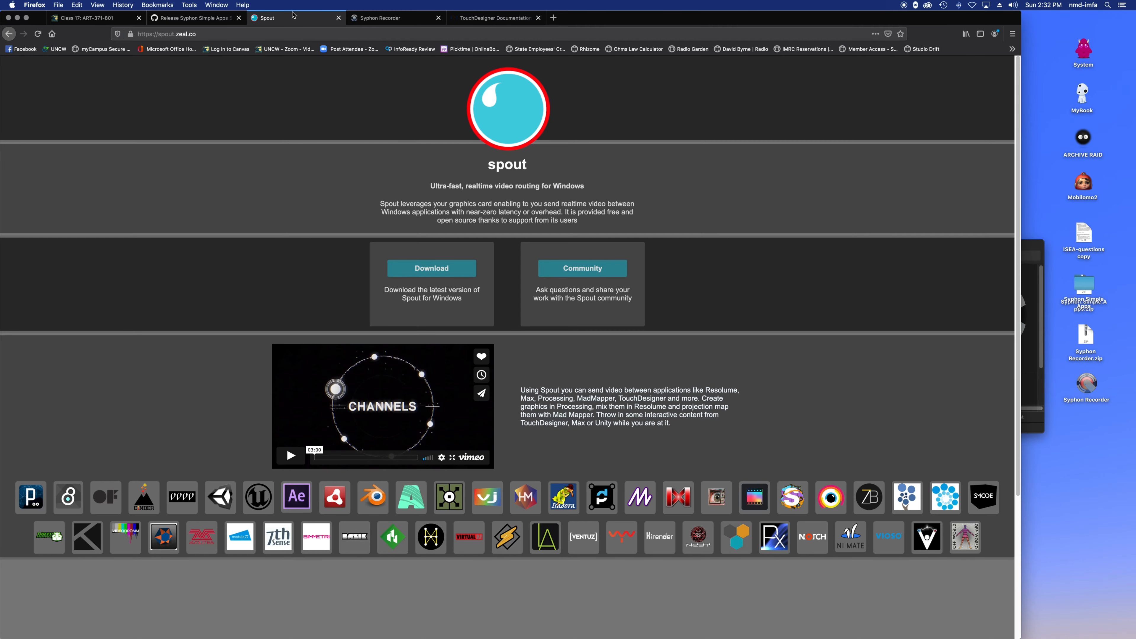
pyautogui.click(164, 16)
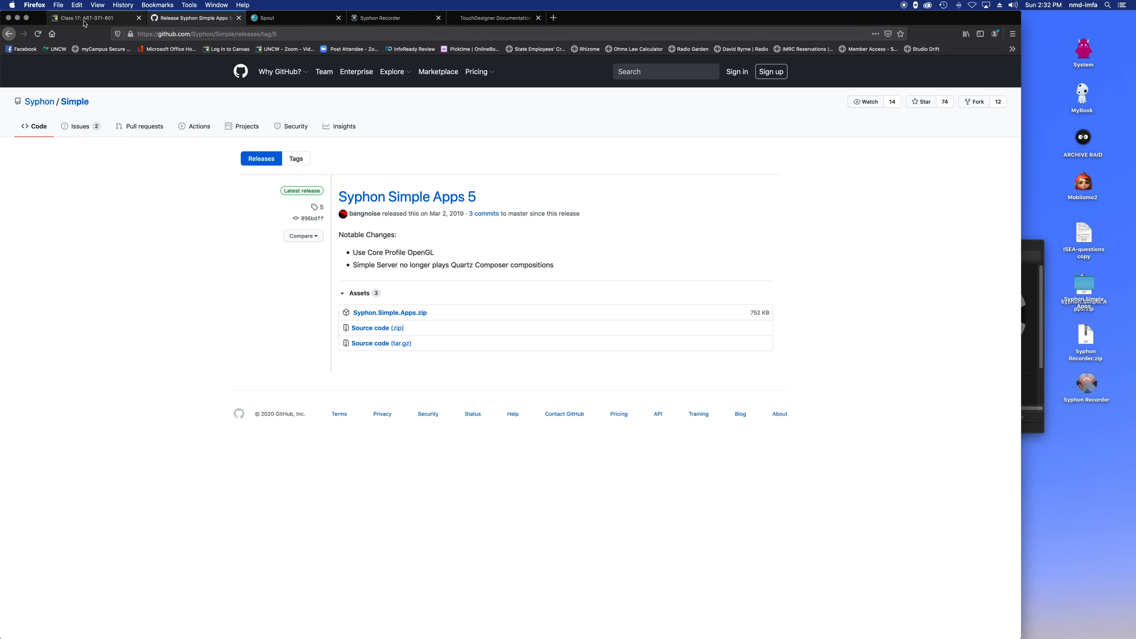
pyautogui.click(122, 18)
pyautogui.click(212, 19)
pyautogui.click(385, 19)
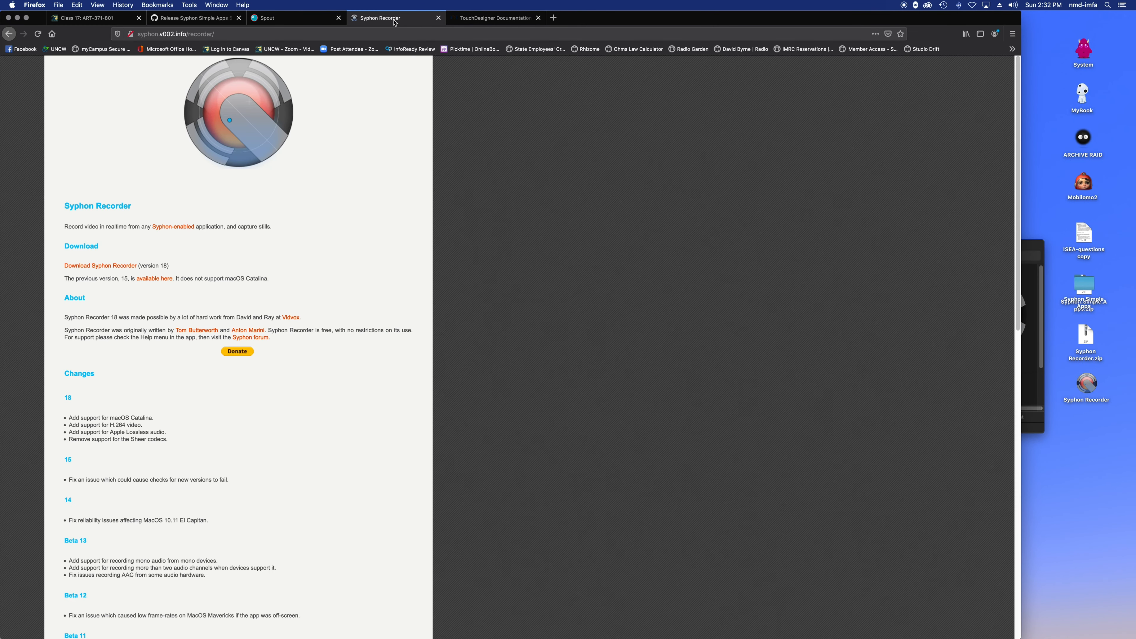
pyautogui.click(210, 19)
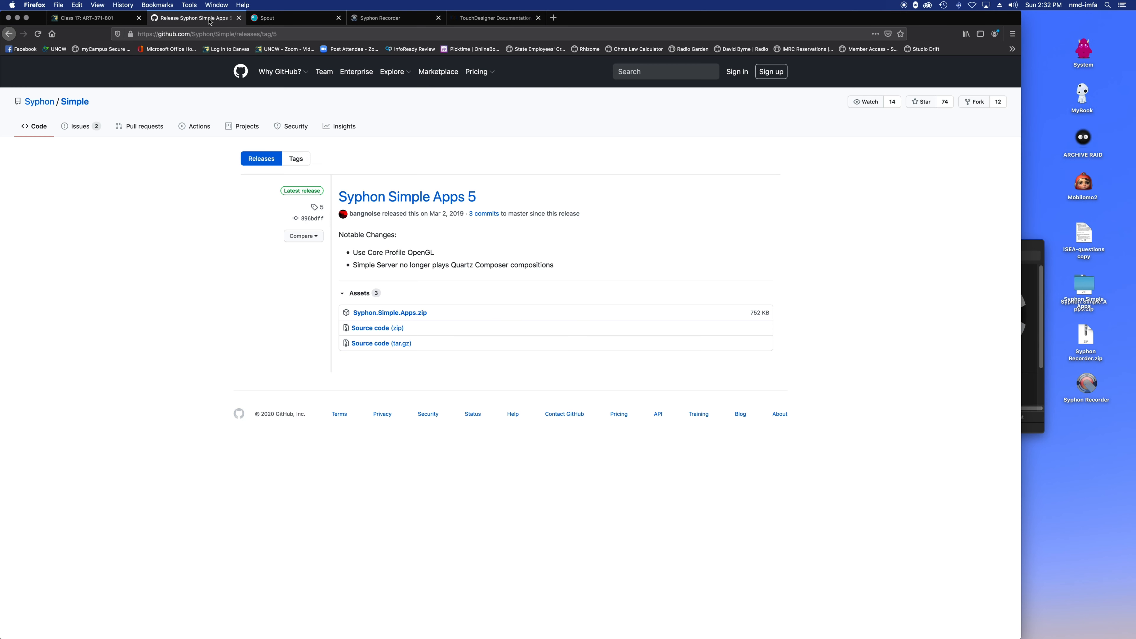
pyautogui.click(8, 33)
pyautogui.scroll(10, 957, 566)
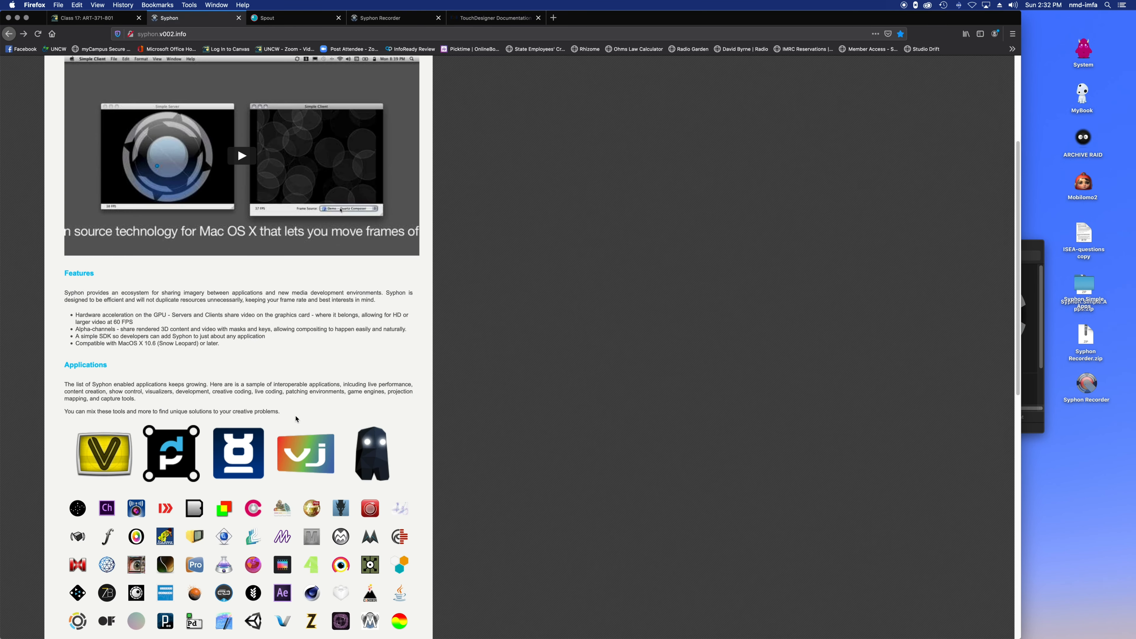
# Switch to Millumin and create a new project
pyautogui.click(1052, 571)
pyautogui.moveTo(776, 636)
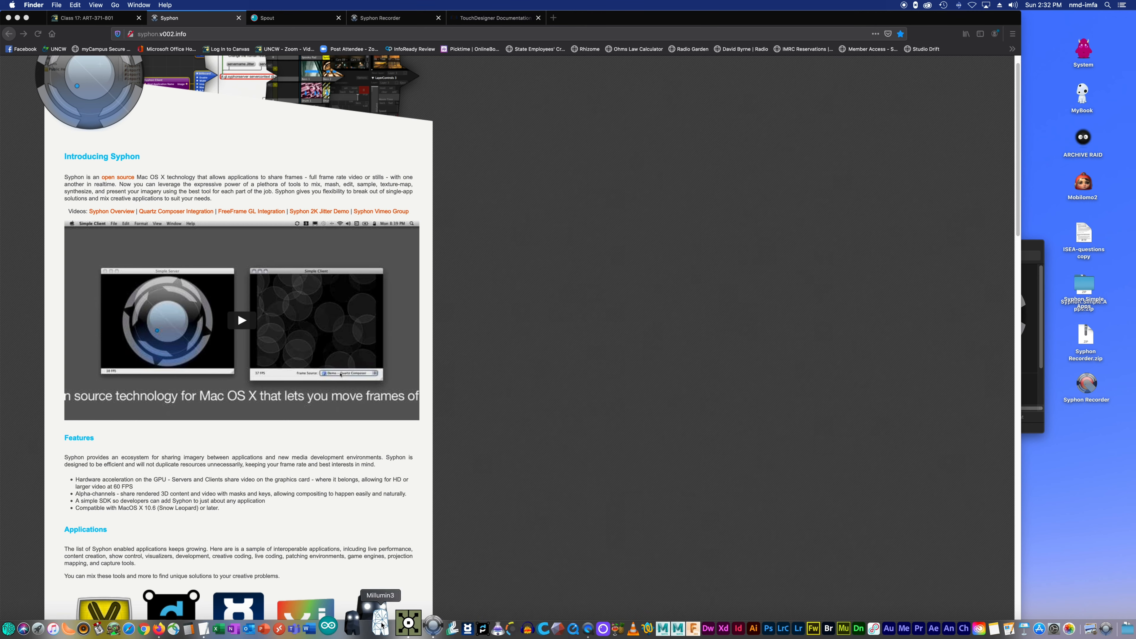
pyautogui.click(379, 623)
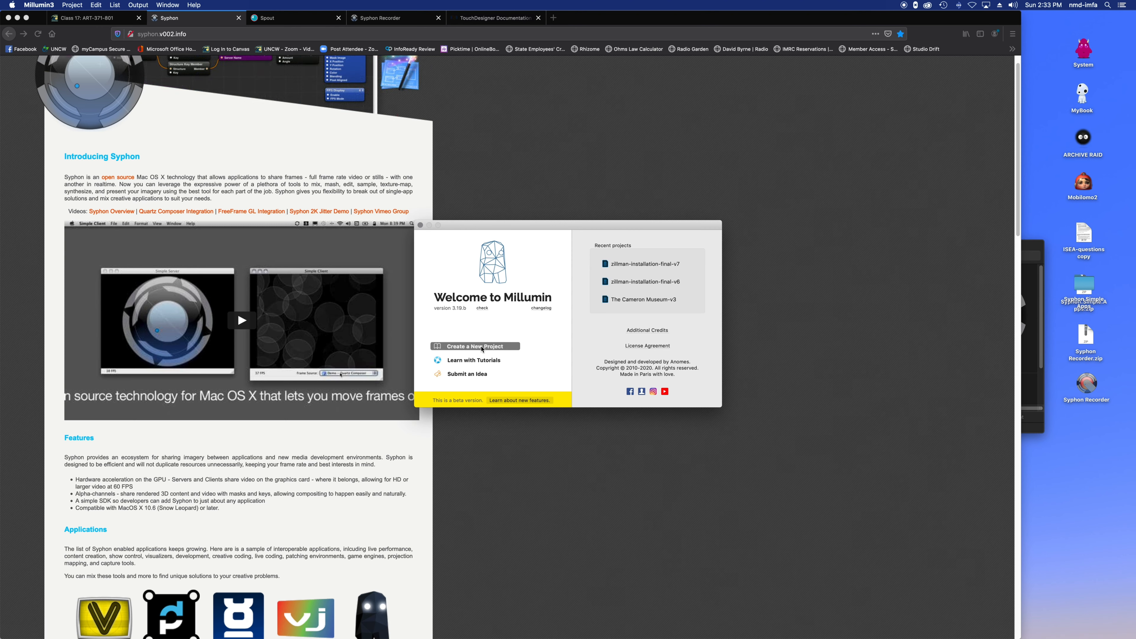
pyautogui.click(482, 347)
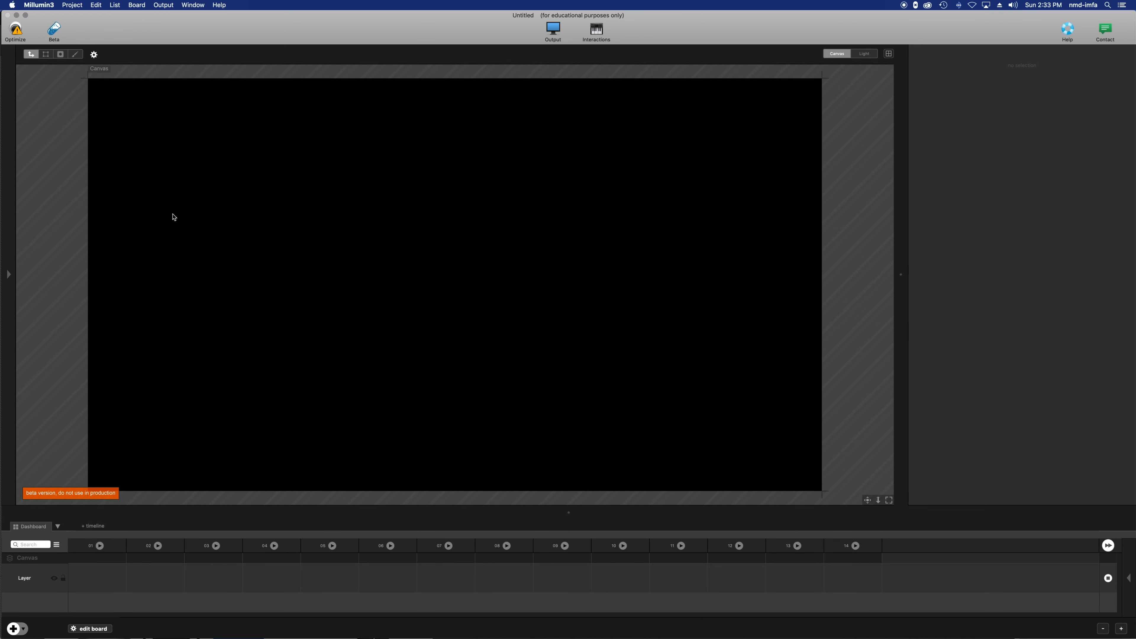
# Place the TouchDesigner - TDSyphonSpoutOut input from the library in the layer's column 01 and launch that column
pyautogui.click(10, 268)
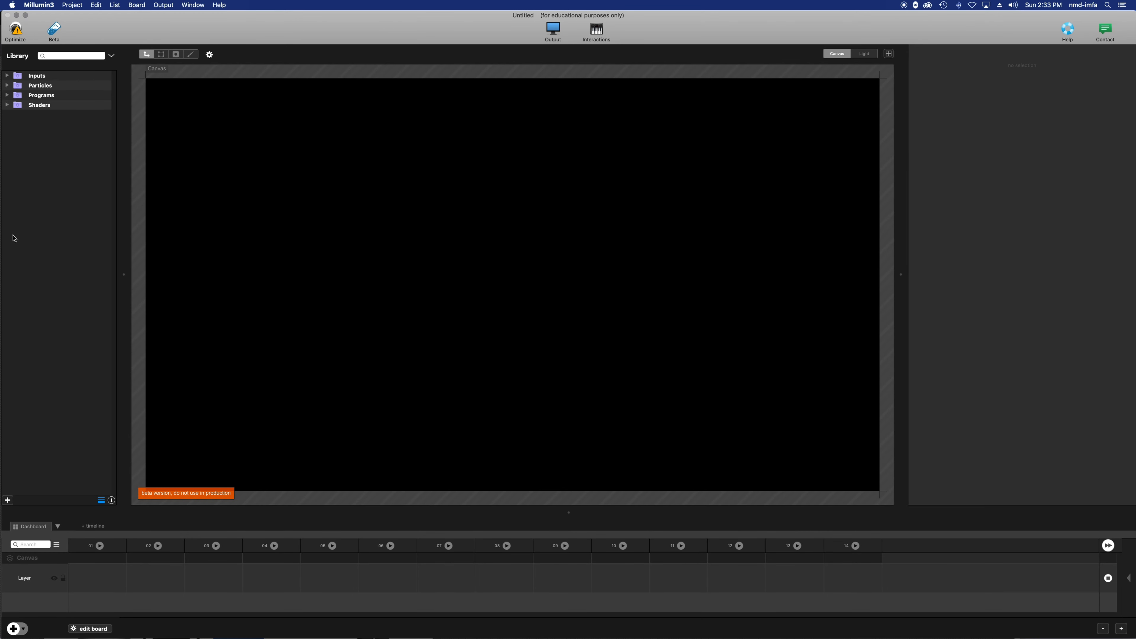
pyautogui.click(7, 76)
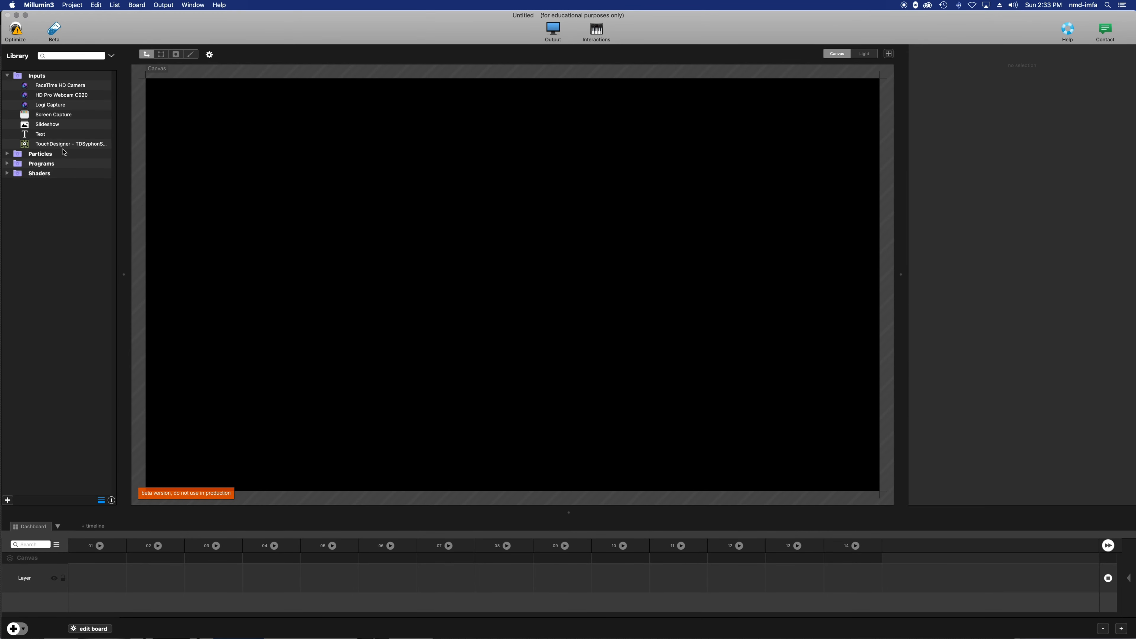
pyautogui.click(71, 145)
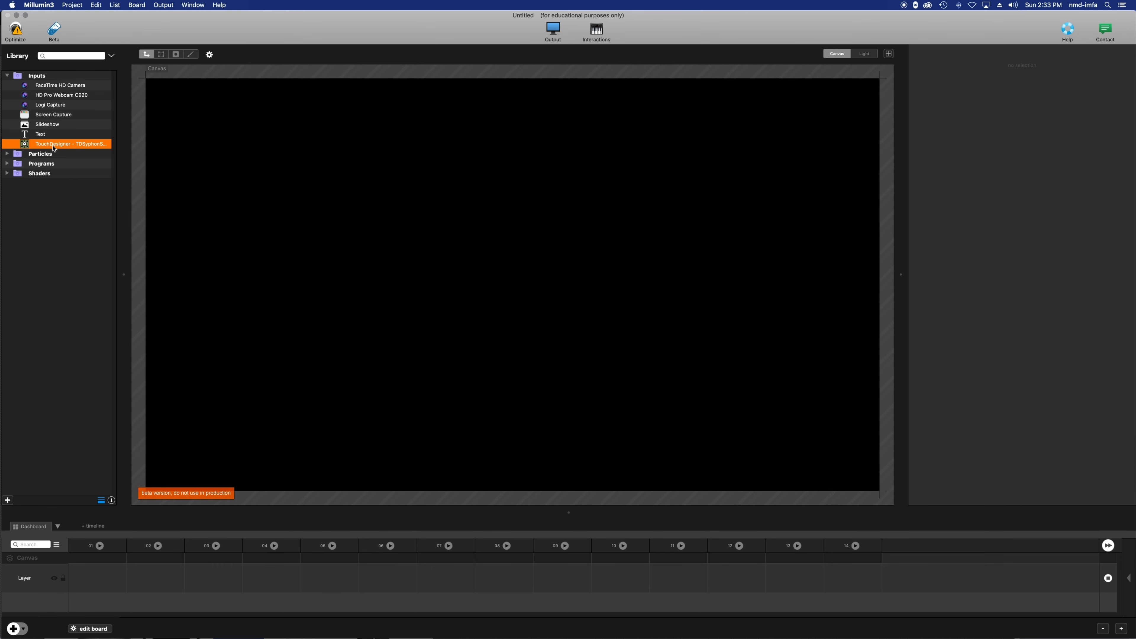
pyautogui.moveTo(122, 260); pyautogui.dragTo(161, 261)
pyautogui.moveTo(64, 297); pyautogui.dragTo(96, 578)
pyautogui.click(99, 547)
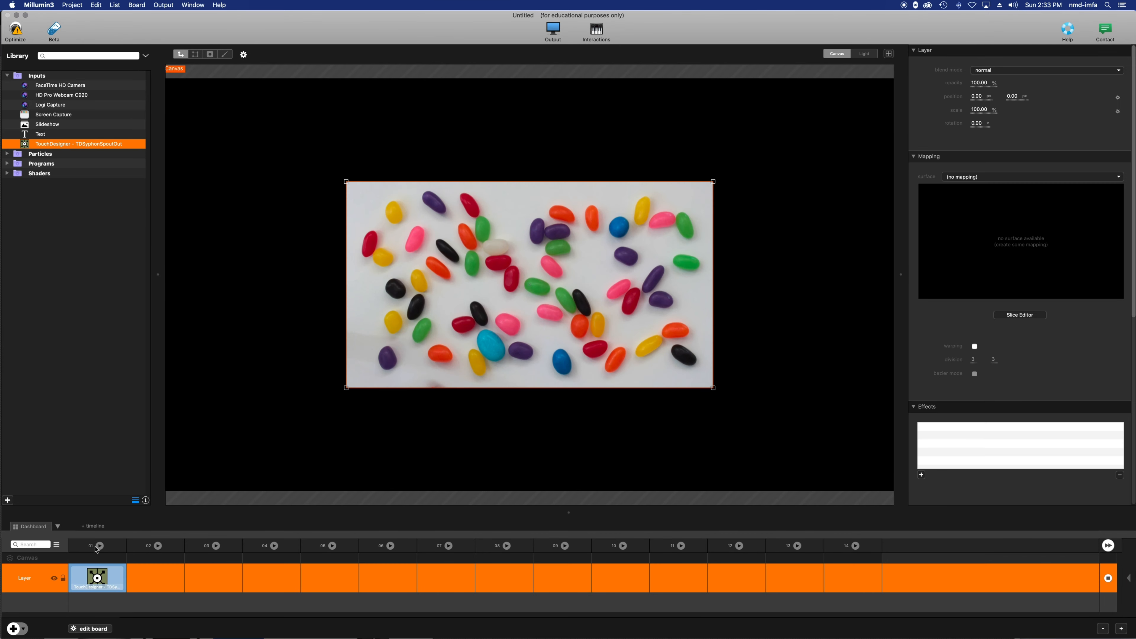
# Scale the jelly bean layer to about 113 % and warp its two right corners inward into a tapered quadrilateral
pyautogui.scroll(-2, 390, 354)
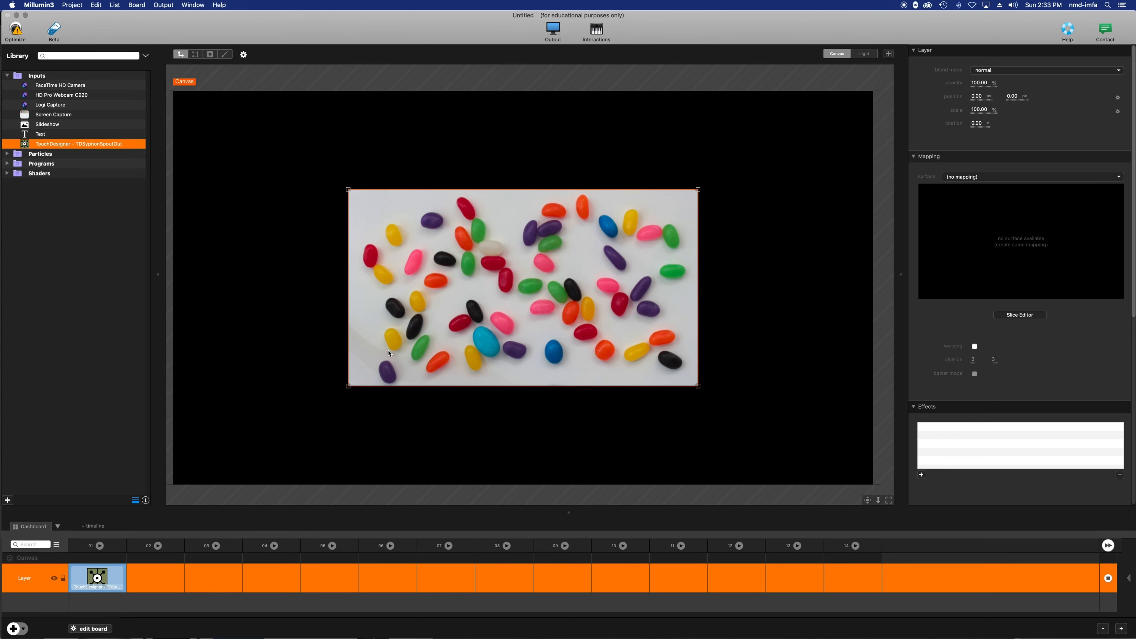
pyautogui.scroll(-4, 389, 354)
pyautogui.moveTo(365, 371)
pyautogui.mouseDown()
pyautogui.moveTo(291, 417)
pyautogui.moveTo(366, 376)
pyautogui.mouseUp()
pyautogui.click(195, 56)
pyautogui.moveTo(570, 256); pyautogui.dragTo(488, 258)
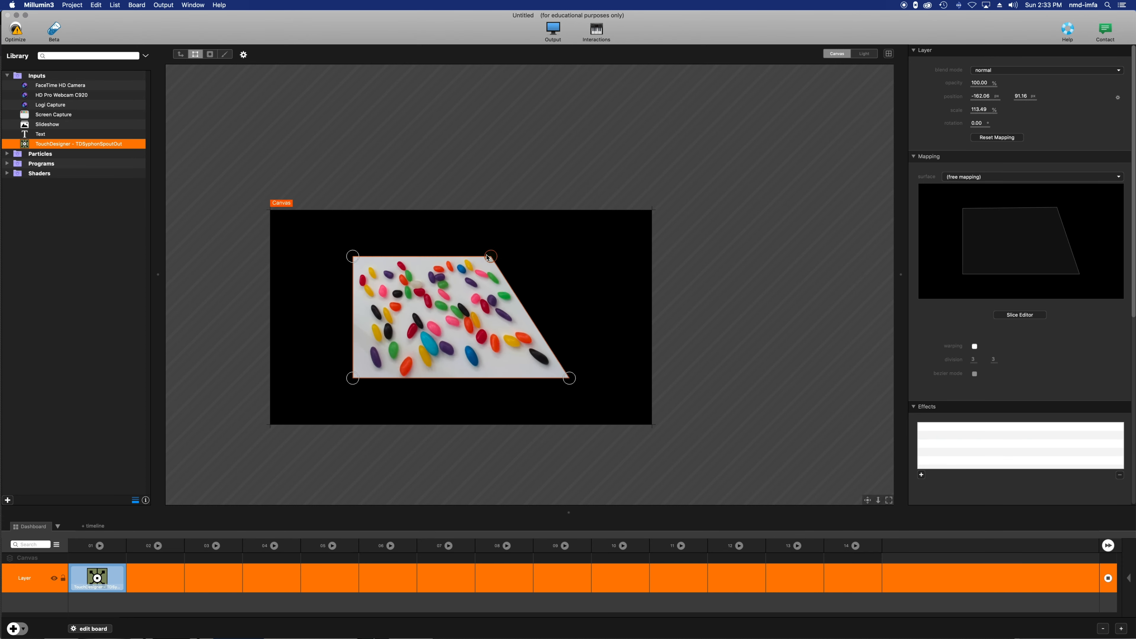
pyautogui.moveTo(528, 360); pyautogui.dragTo(489, 348)
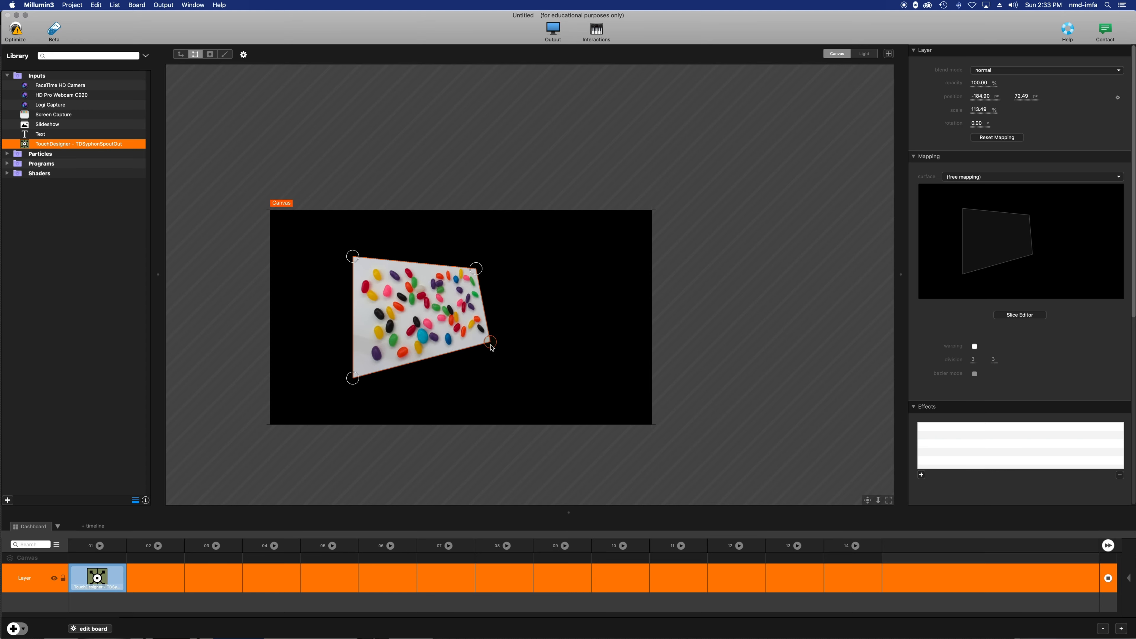
pyautogui.click(515, 394)
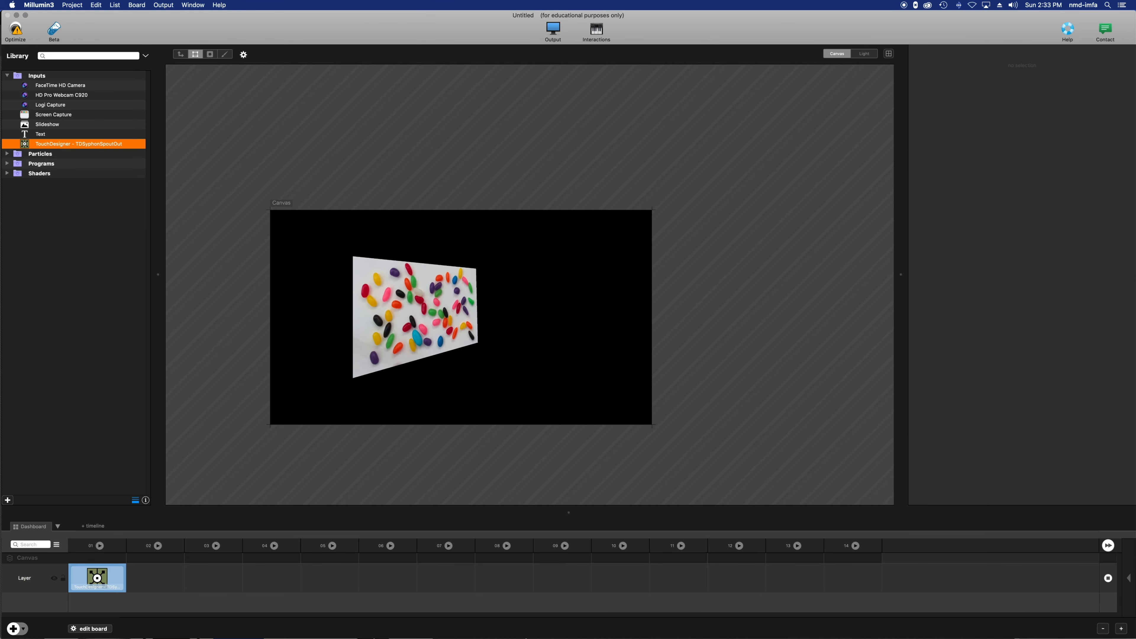
# Switch to TouchDesigner and set the displace1 operator's Offset Weight to about 0.4 and its UV Weight to about 0.22
pyautogui.moveTo(536, 635)
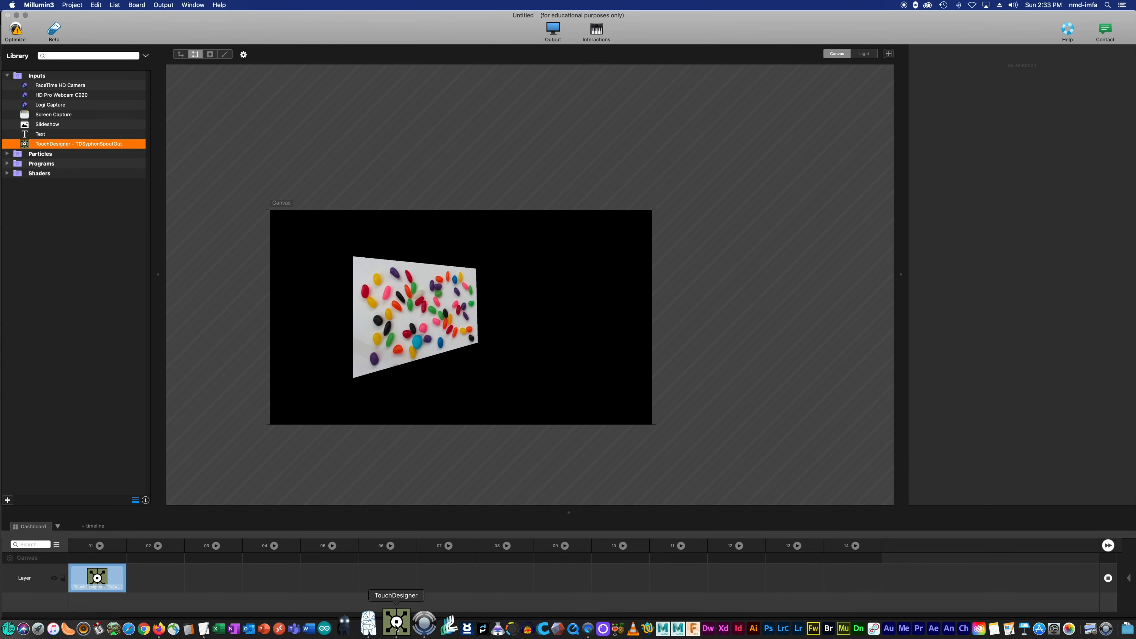
pyautogui.click(396, 627)
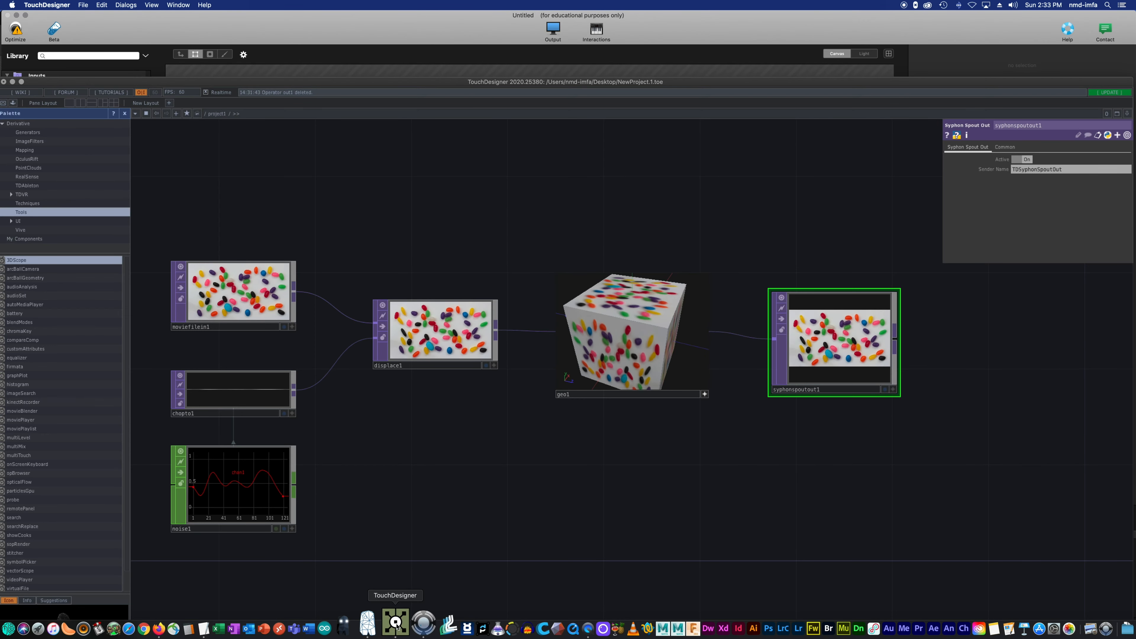
pyautogui.click(248, 298)
pyautogui.click(445, 339)
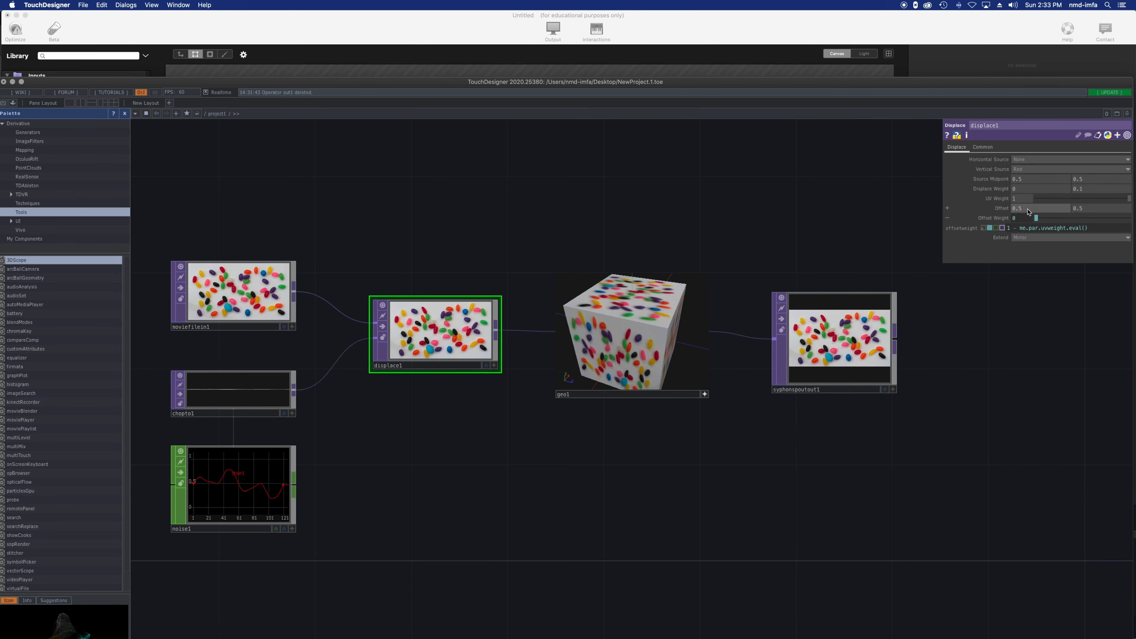
pyautogui.moveTo(1036, 218); pyautogui.dragTo(1072, 199)
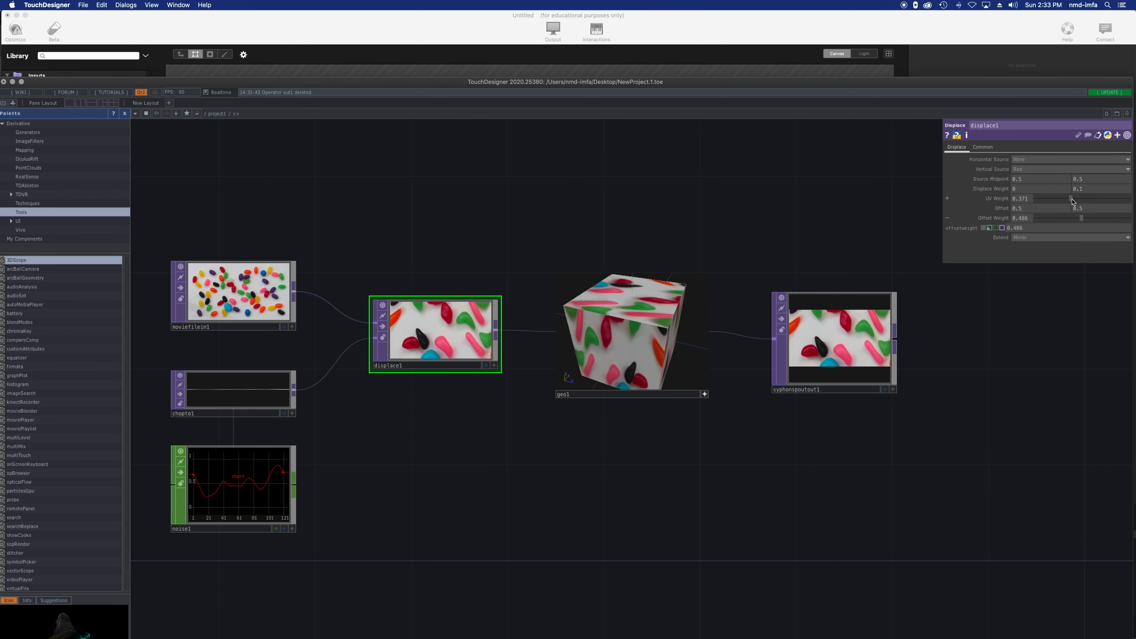
# Switch to Millumin and warp the mapped layer further by moving its two right corners inward and its bottom-left corner down
pyautogui.click(670, 31)
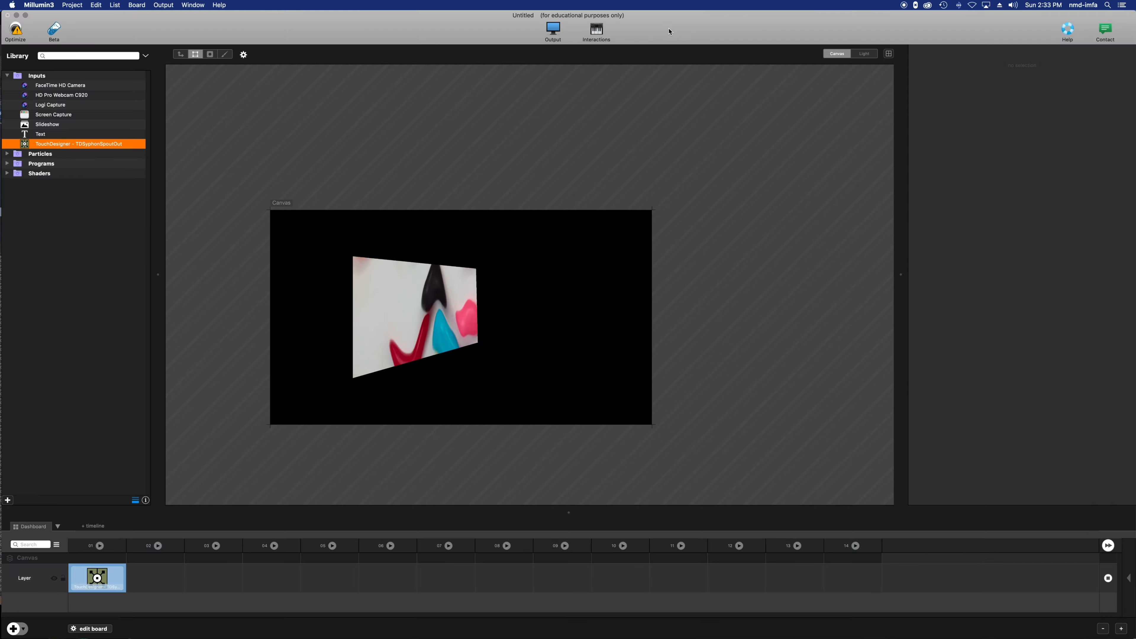
pyautogui.click(428, 311)
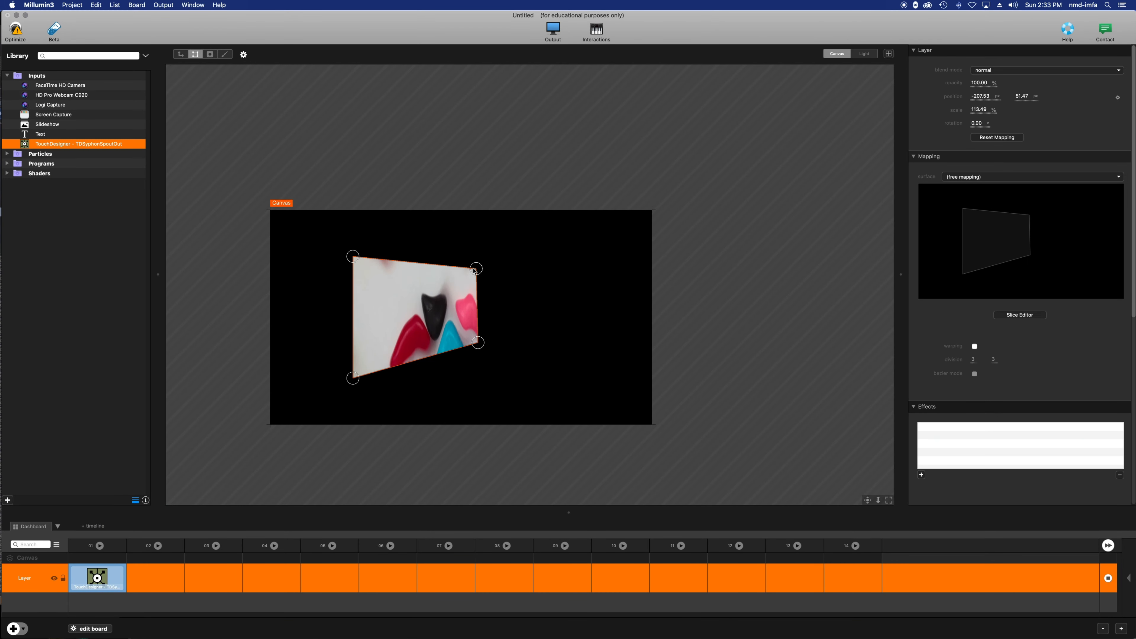
pyautogui.moveTo(466, 275); pyautogui.dragTo(466, 292)
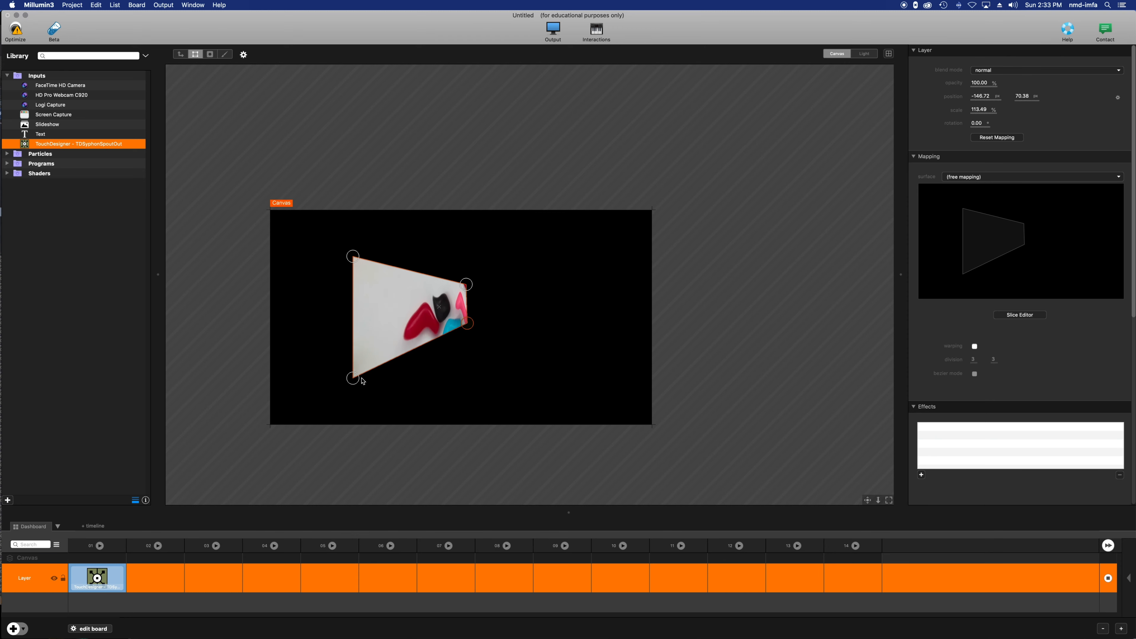
pyautogui.moveTo(358, 382); pyautogui.dragTo(358, 404)
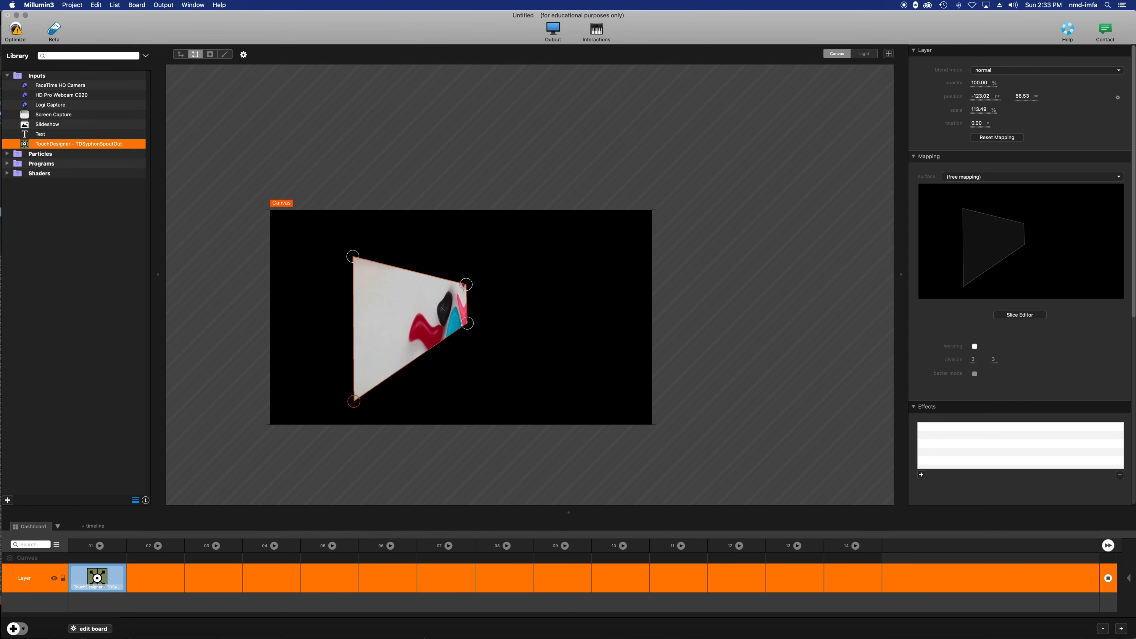
# Switch to Firefox and review the list of Syphon-enabled applications on the Syphon home page and the Spout page
pyautogui.moveTo(470, 636)
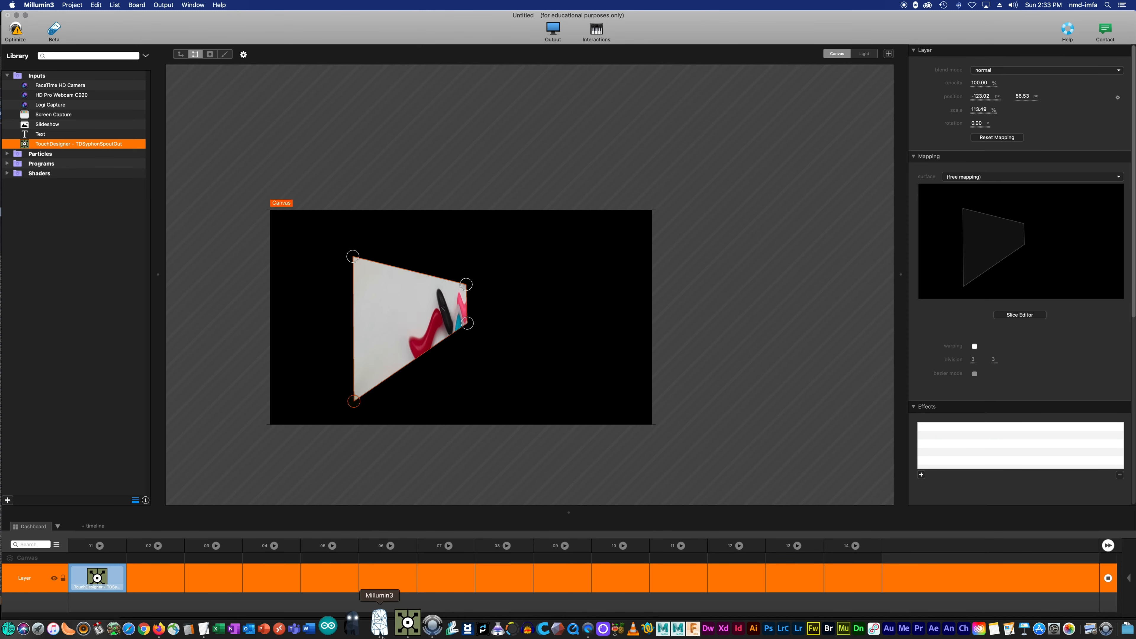
pyautogui.click(394, 633)
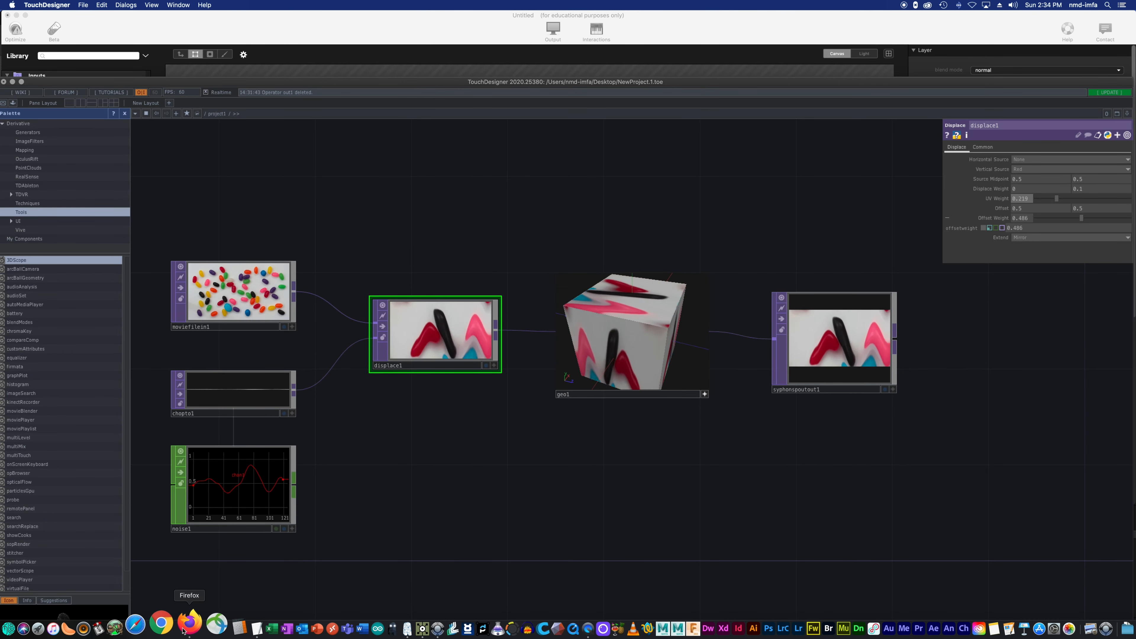
pyautogui.click(186, 627)
pyautogui.scroll(-5, 335, 403)
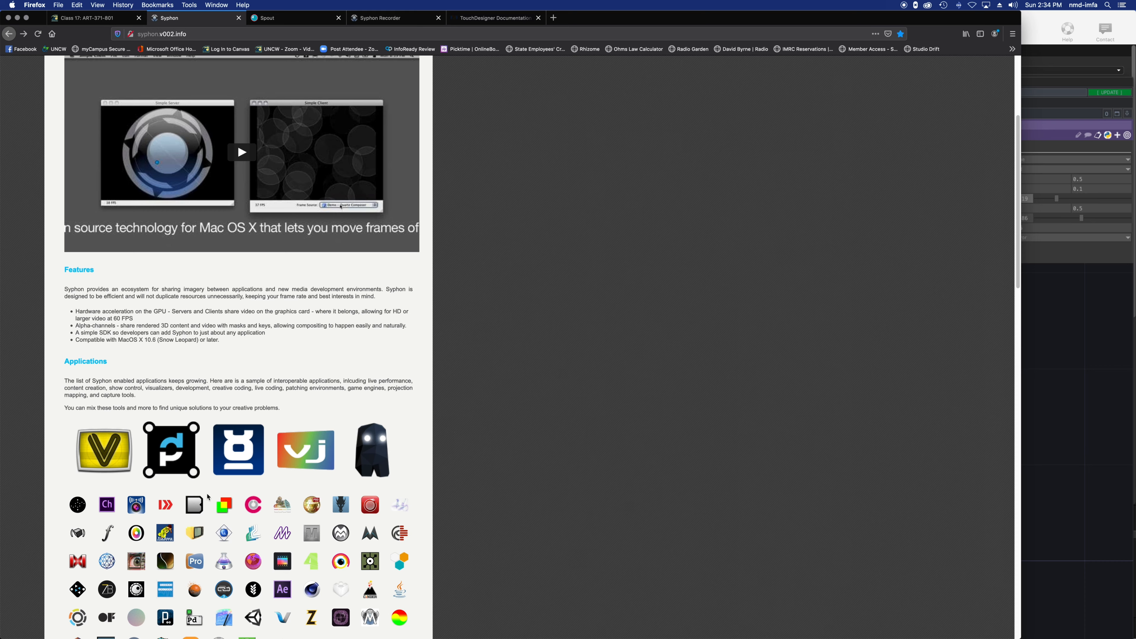
pyautogui.scroll(-2, 203, 506)
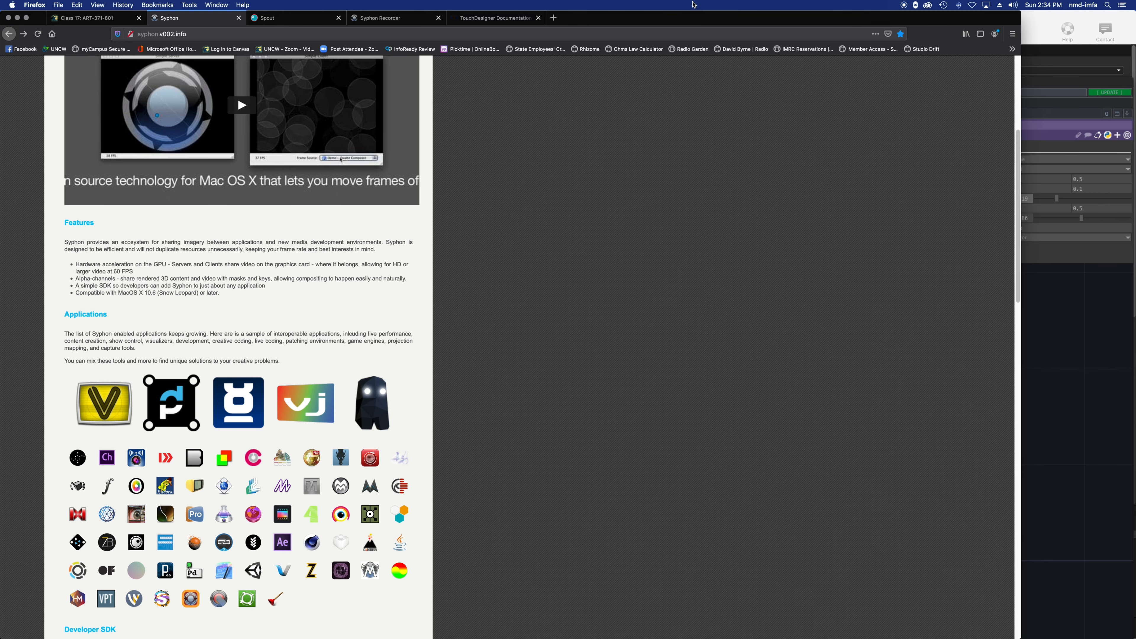
pyautogui.moveTo(661, 20); pyautogui.dragTo(693, 99)
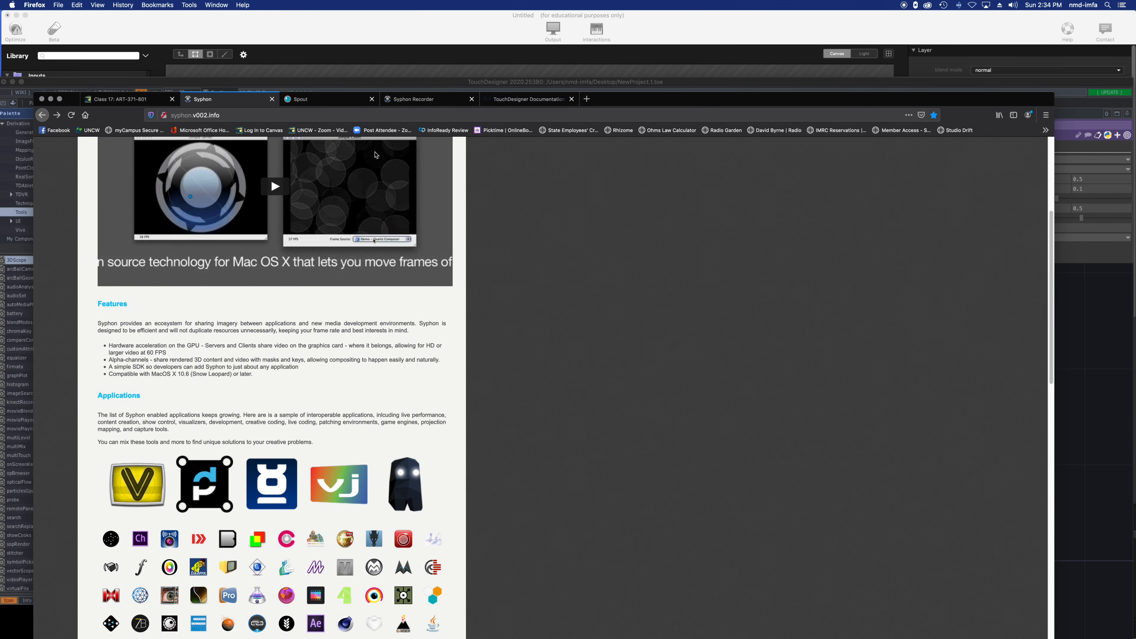
pyautogui.click(346, 99)
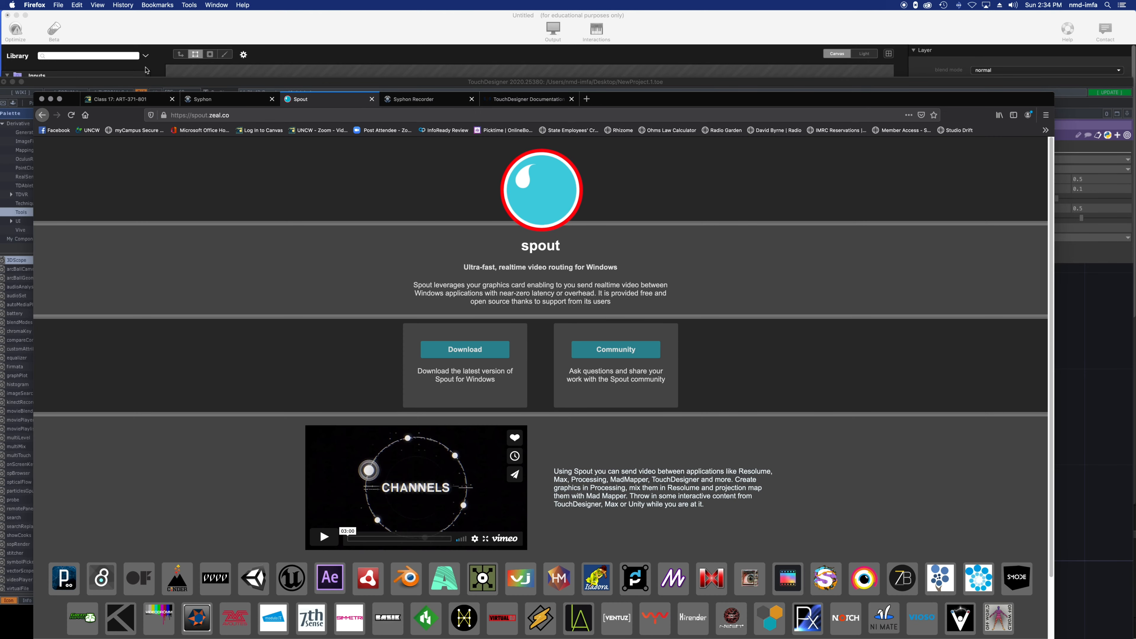
# Switch to TouchDesigner and undo the recent edits until the Out operator replaces the Syphon Spout Out
pyautogui.click(378, 30)
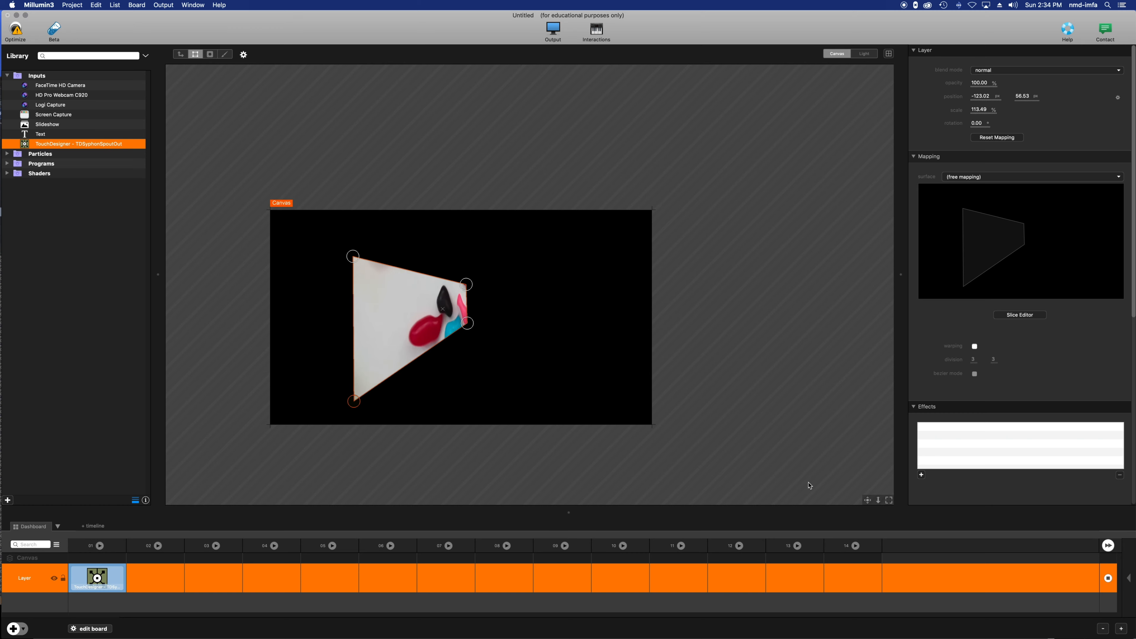
pyautogui.moveTo(523, 636)
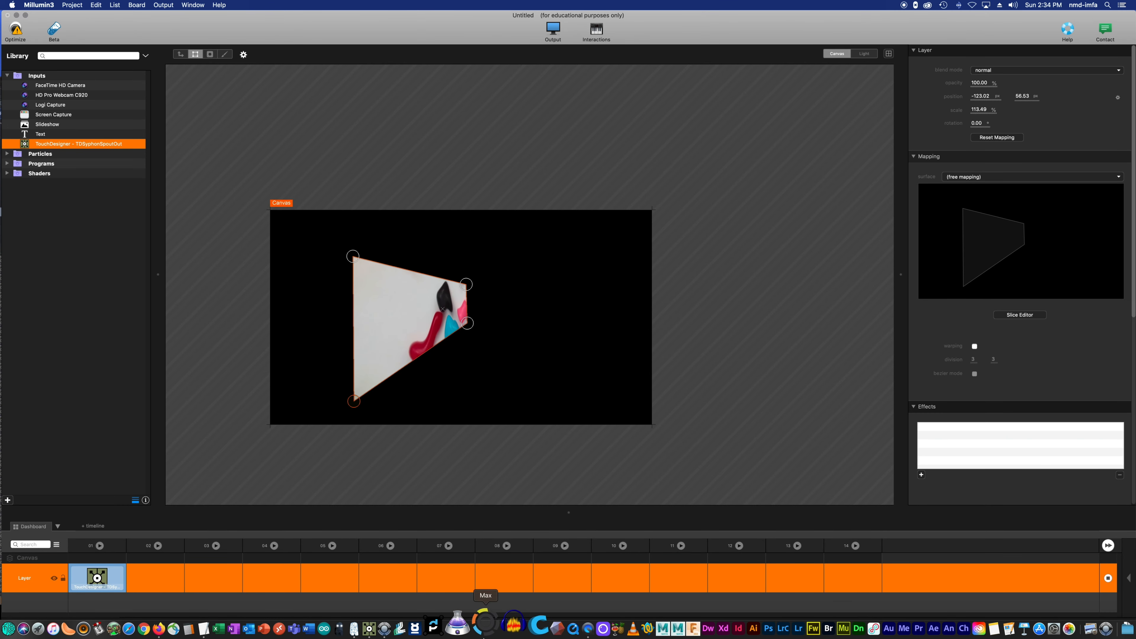
pyautogui.click(396, 631)
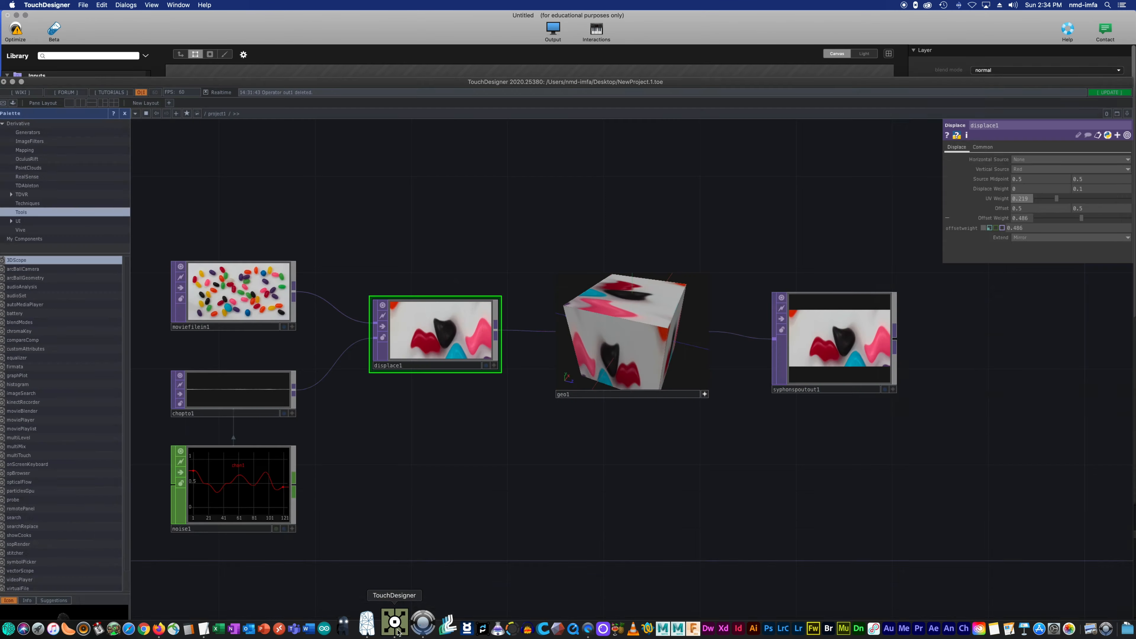
pyautogui.click(804, 350)
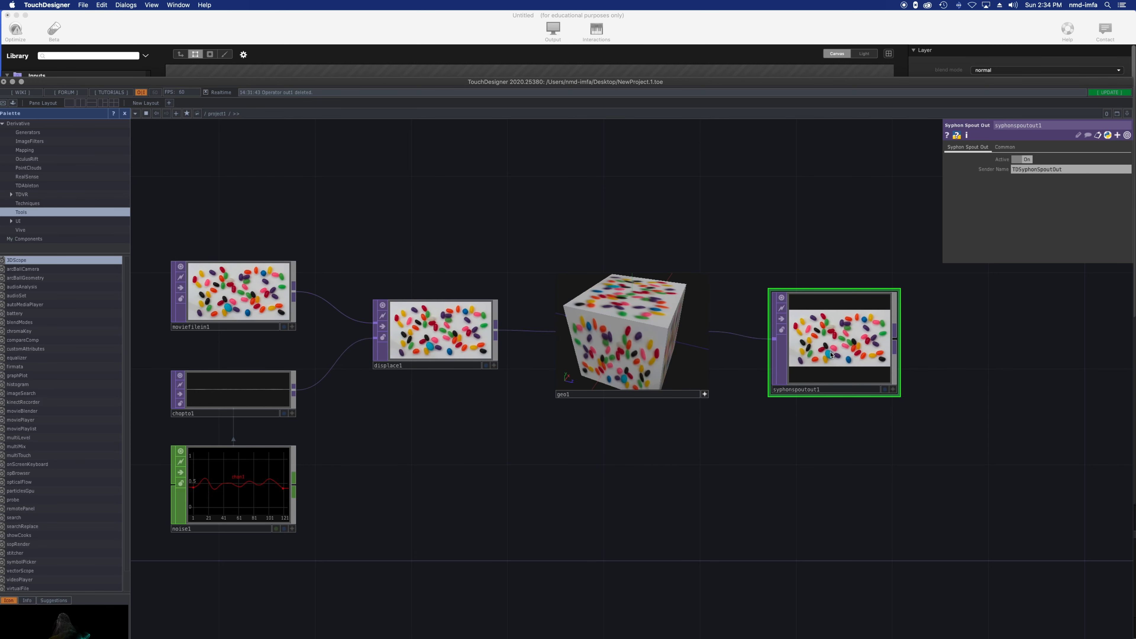
pyautogui.press('super+z')
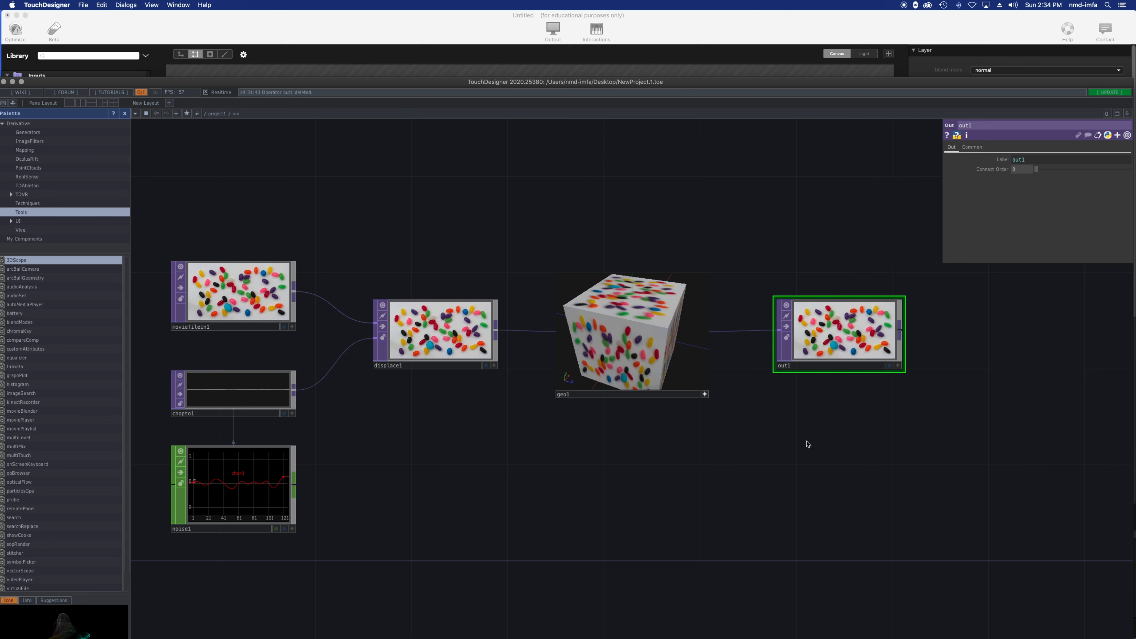
# Replace the moviefilein1 operator with a Syphon Spout In and connect it to the first input of displace1
pyautogui.click(213, 288)
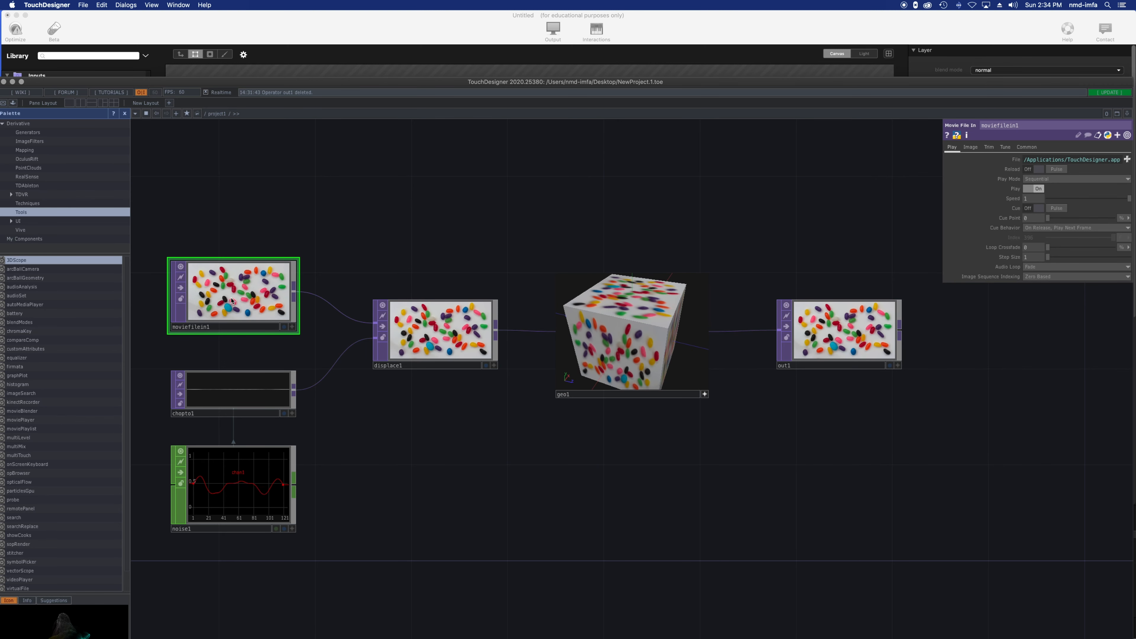
pyautogui.press('Delete')
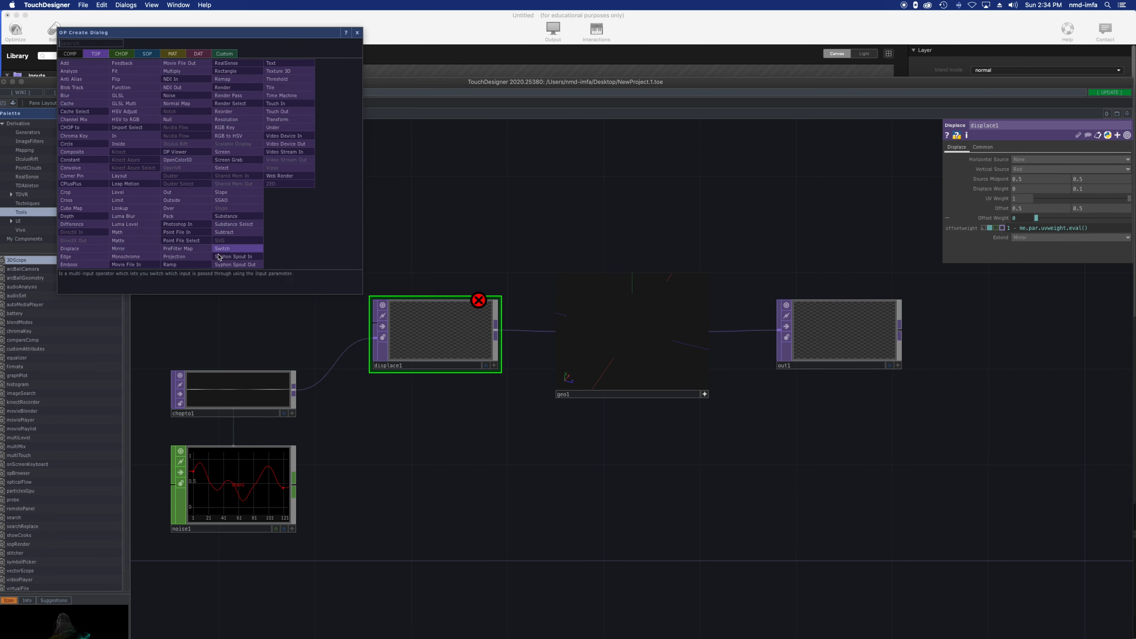
pyautogui.click(228, 257)
pyautogui.click(236, 303)
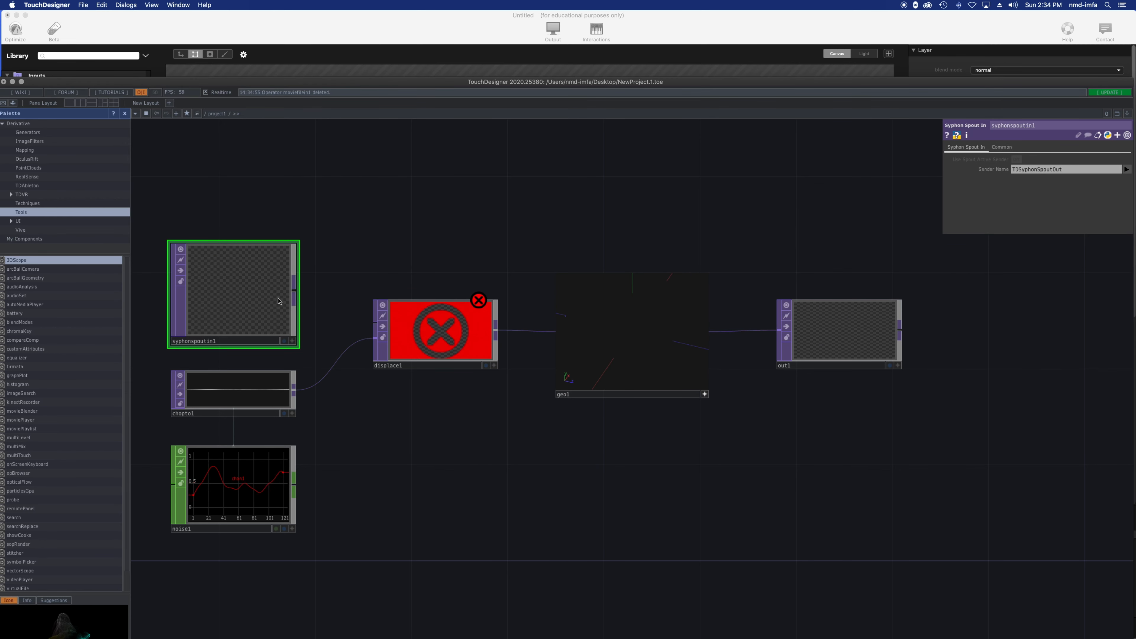
pyautogui.click(294, 291)
pyautogui.click(368, 326)
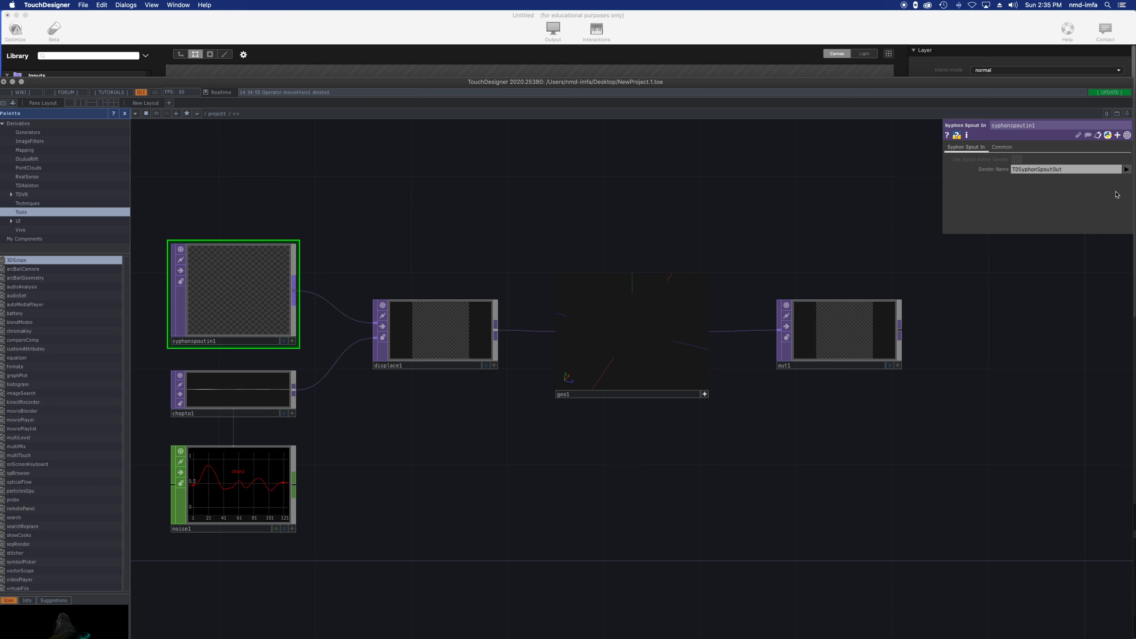
# Switch to Millumin, enable board editing and select the TouchDesigner Syphon clip in column 01
pyautogui.click(370, 47)
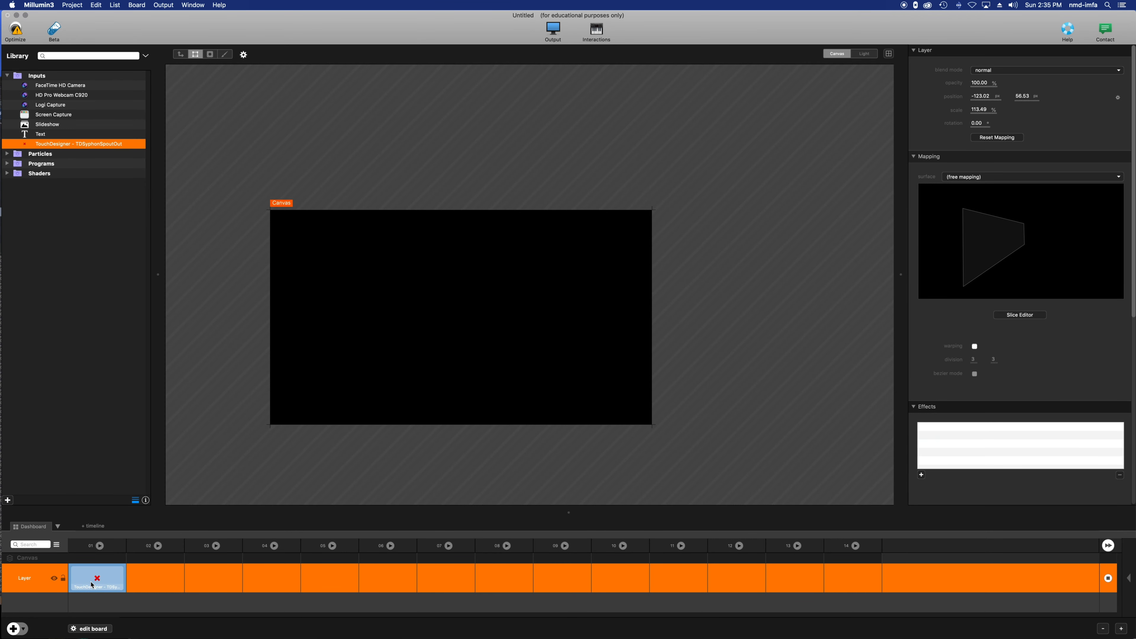
pyautogui.click(93, 629)
pyautogui.click(101, 580)
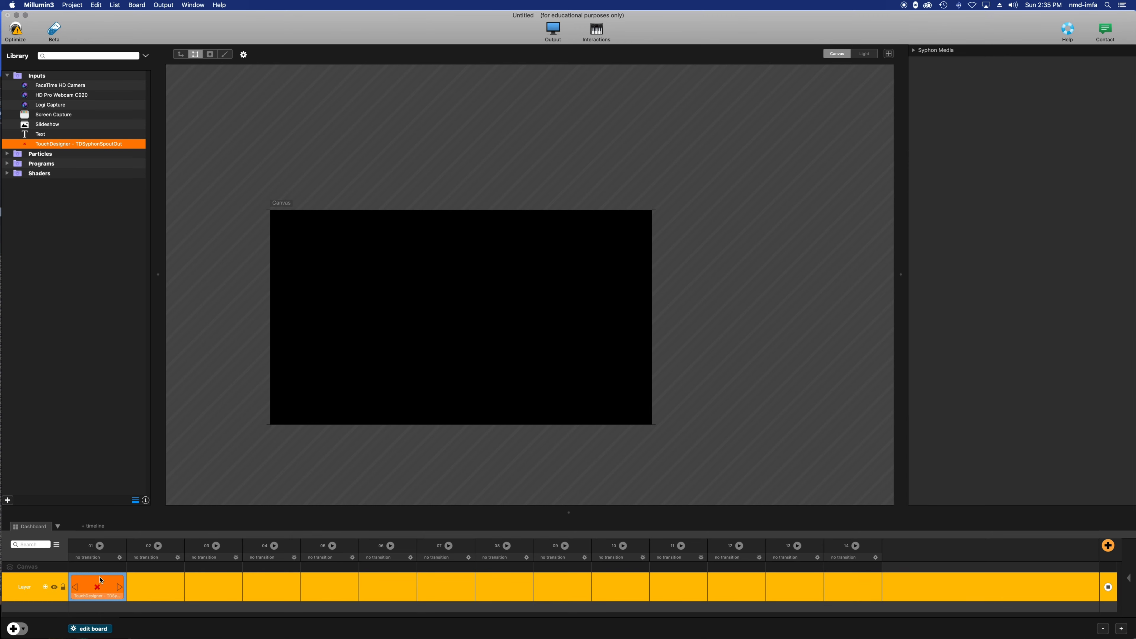
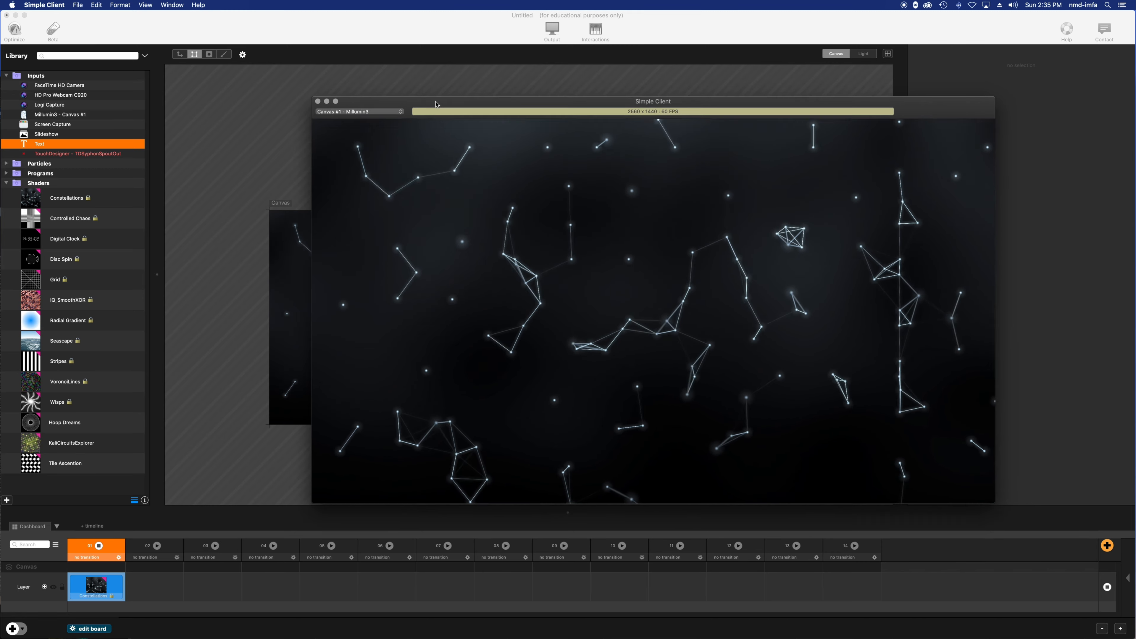
# Switch to TouchDesigner, set the Syphon Spout In's Sender Name to Millumin3:Canvas #1 and select the out1 operator
pyautogui.moveTo(422, 625)
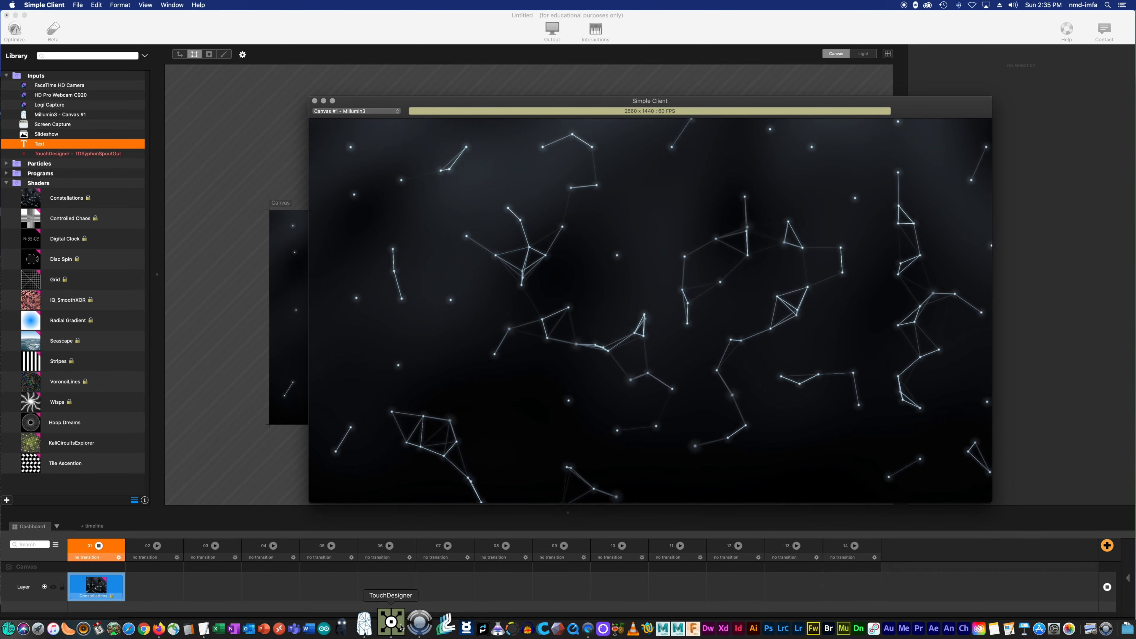
pyautogui.click(394, 623)
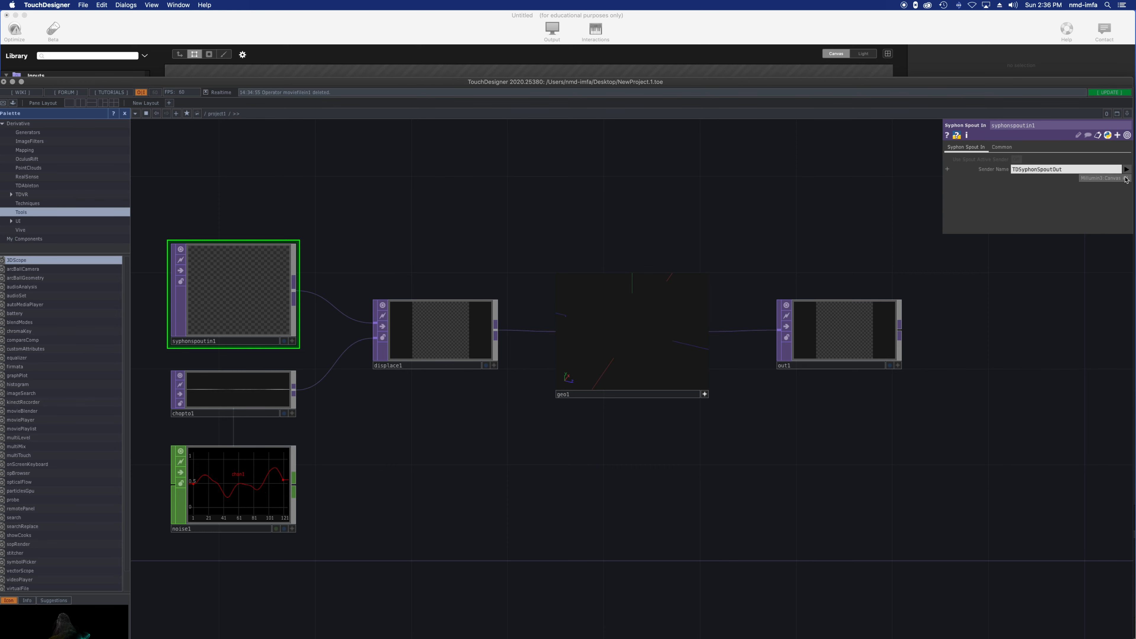
pyautogui.click(1123, 179)
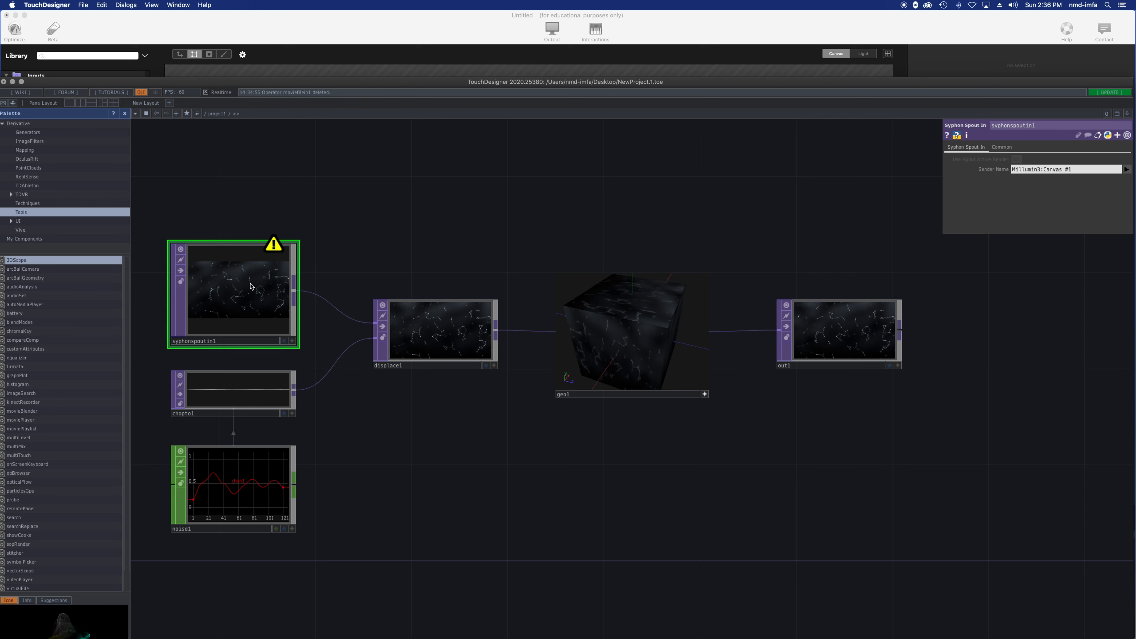
pyautogui.click(844, 348)
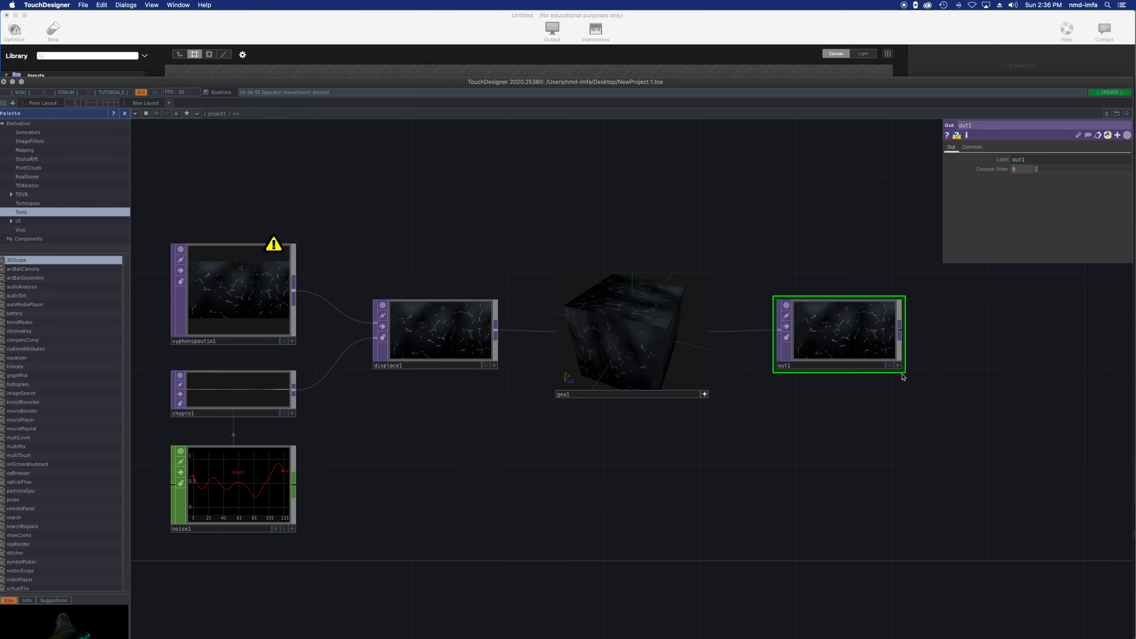
pyautogui.moveTo(909, 374); pyautogui.dragTo(839, 377)
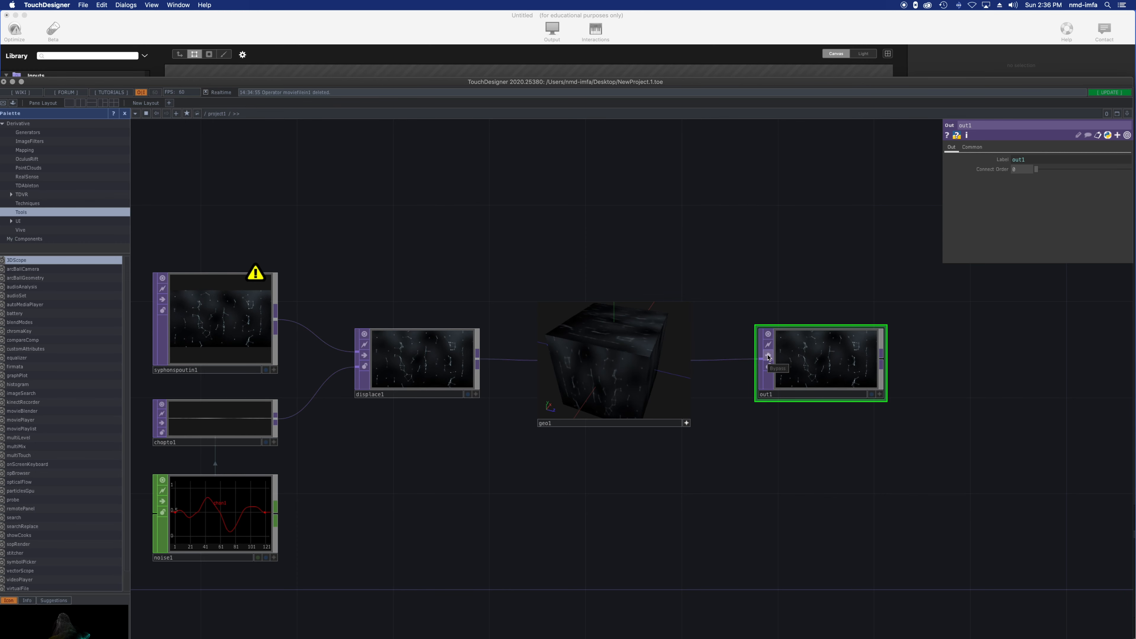
# Switch to Millumin and select the TouchDesigner - TDSyphonSpoutOut input in the library
pyautogui.moveTo(403, 633)
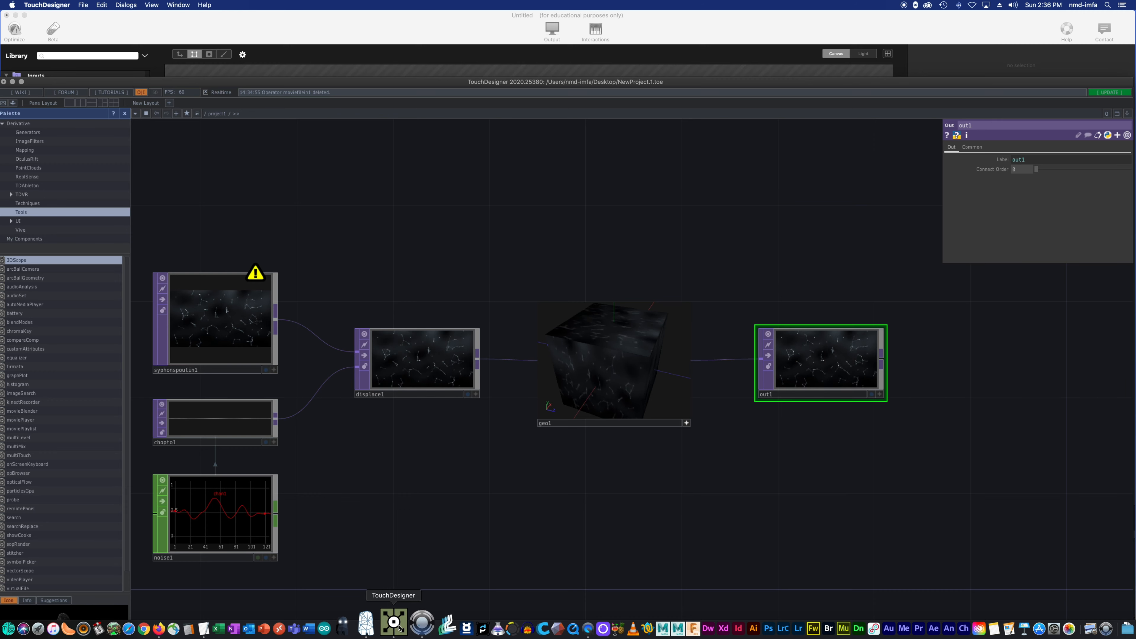
pyautogui.click(383, 628)
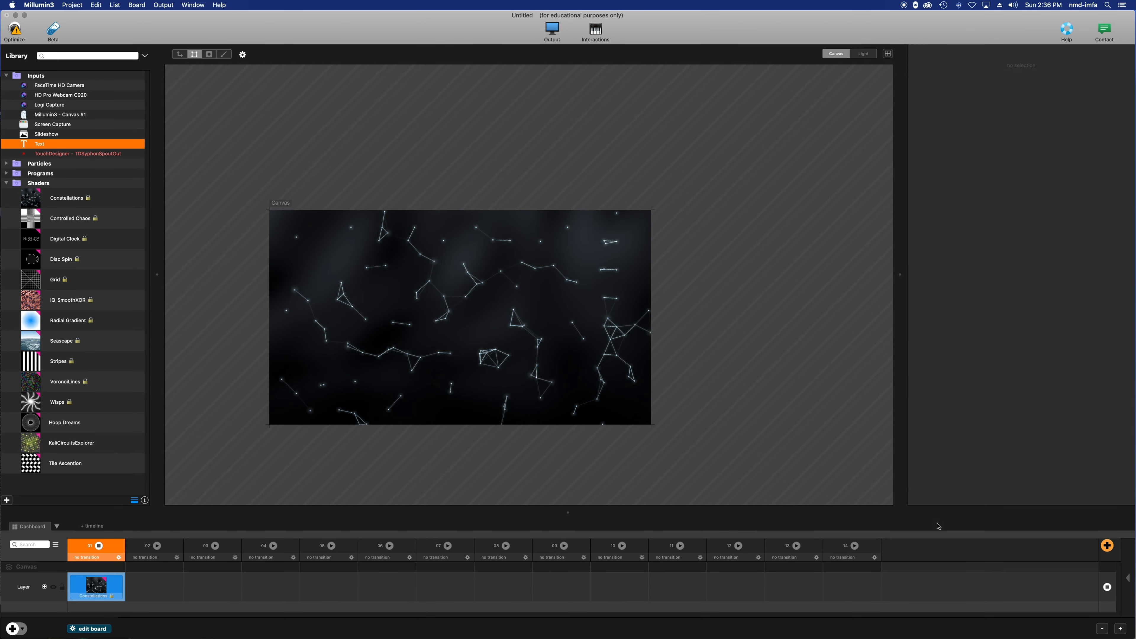
pyautogui.press('super+0')
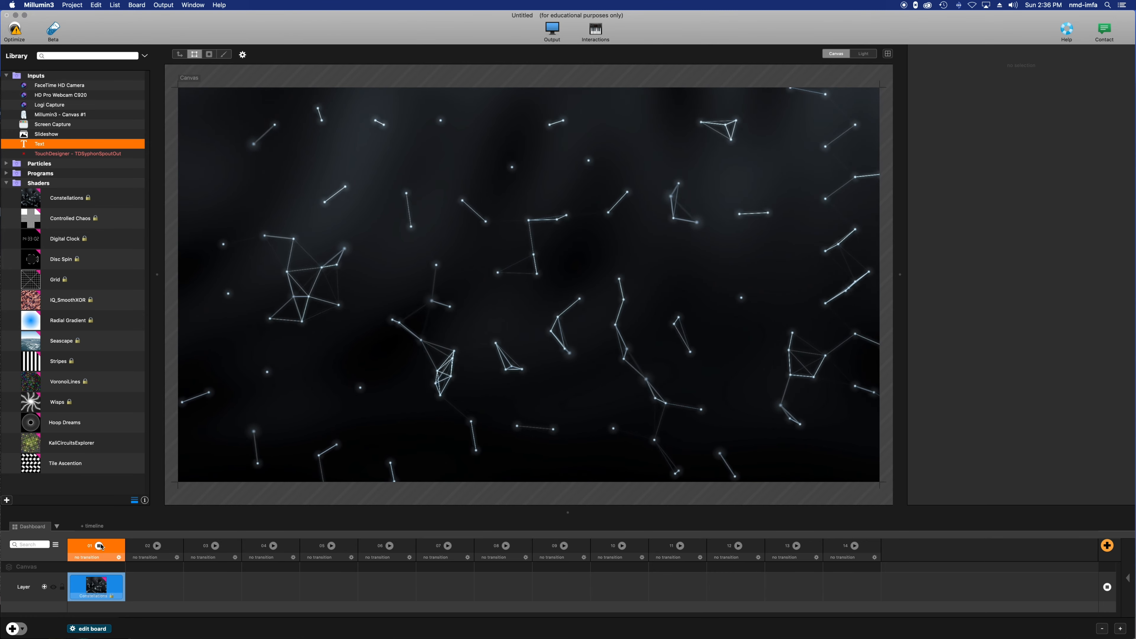
pyautogui.click(54, 154)
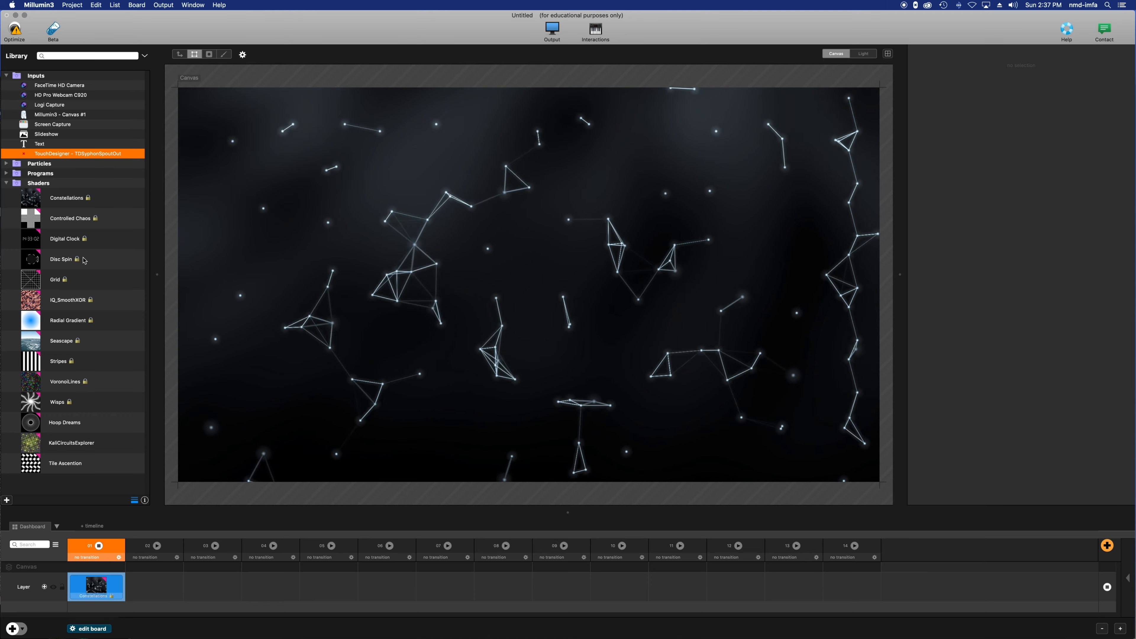
# Add the Disc Spin, Grid and Wisps shaders to columns 02, 03 and 04 of the layer
pyautogui.doubleClick(31, 264)
pyautogui.doubleClick(29, 282)
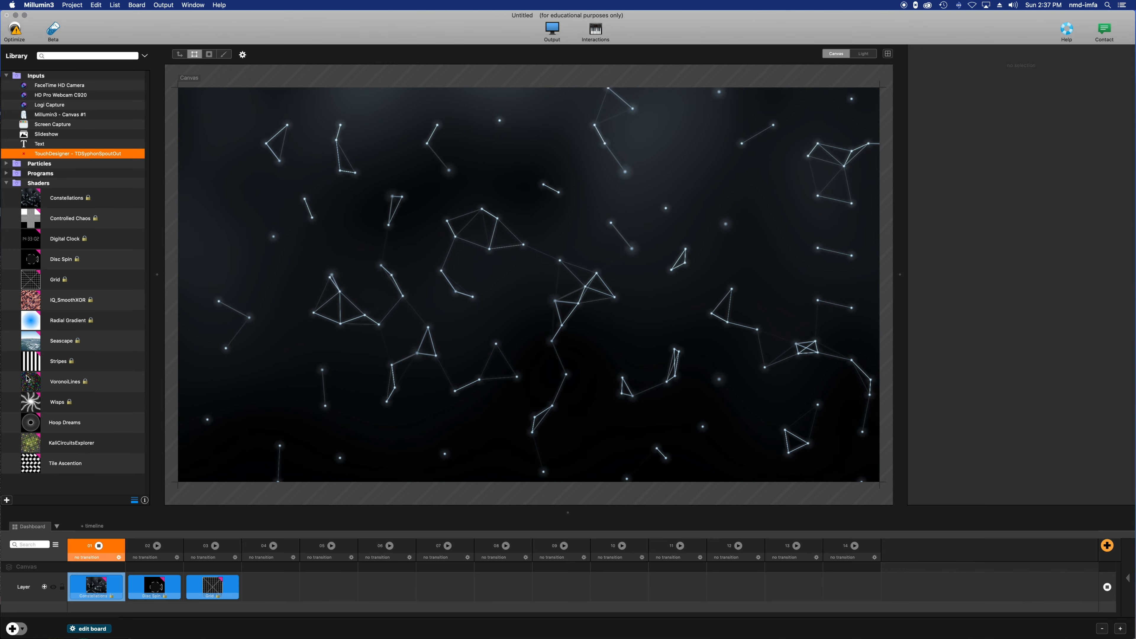
pyautogui.moveTo(31, 402); pyautogui.dragTo(263, 582)
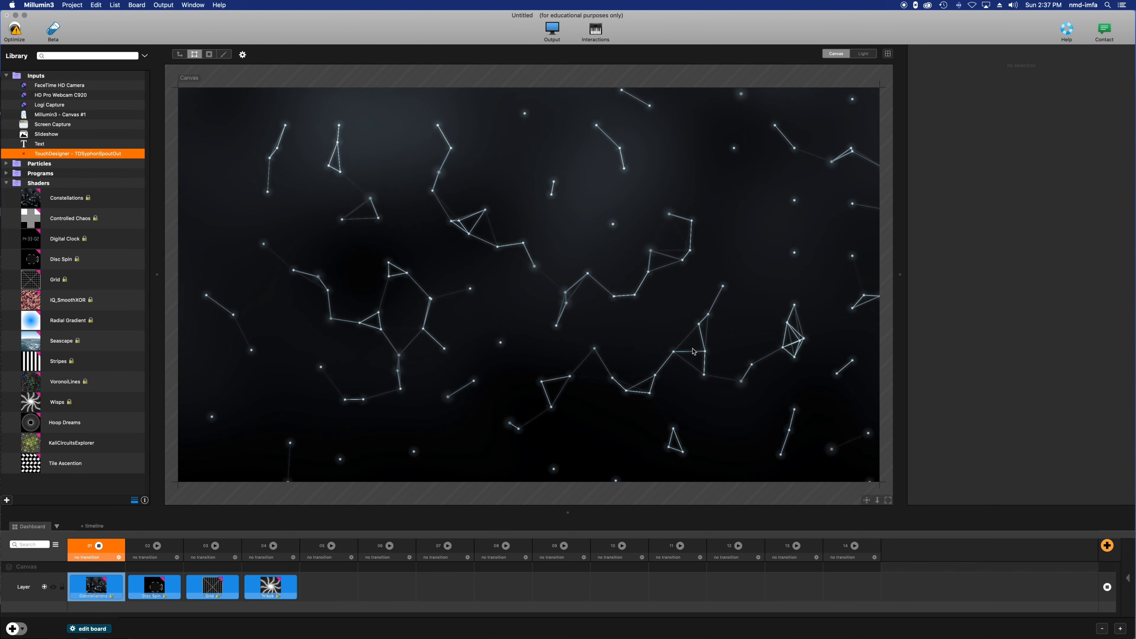
# Open the Interactions Learning window, enlarge it and place it over the middle of the canvas
pyautogui.moveTo(652, 40); pyautogui.dragTo(653, 40)
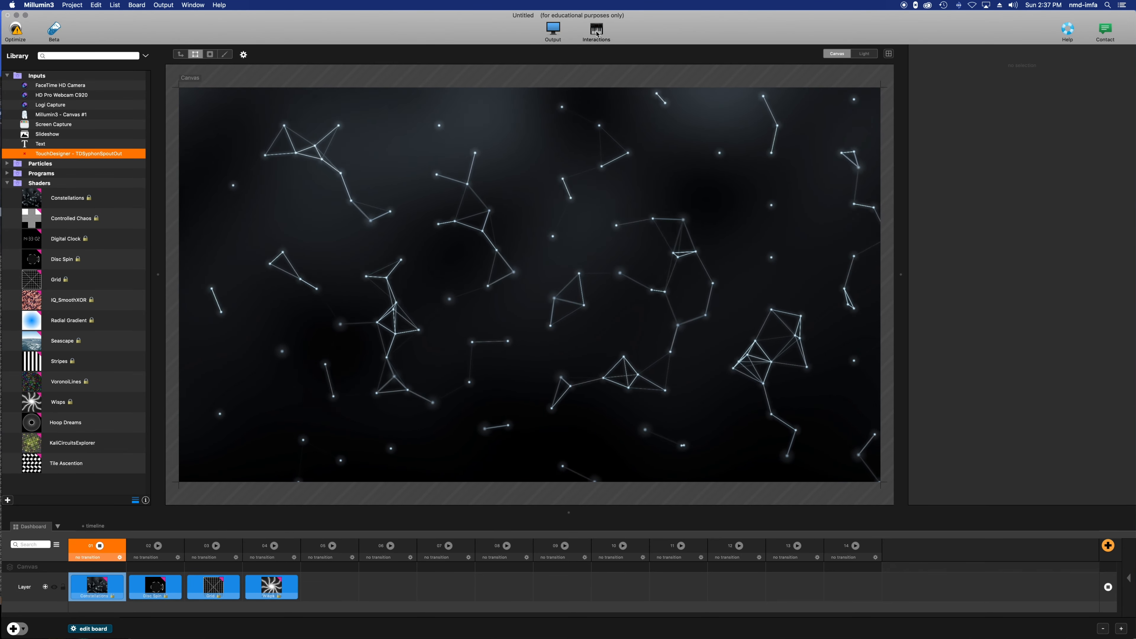
pyautogui.click(588, 33)
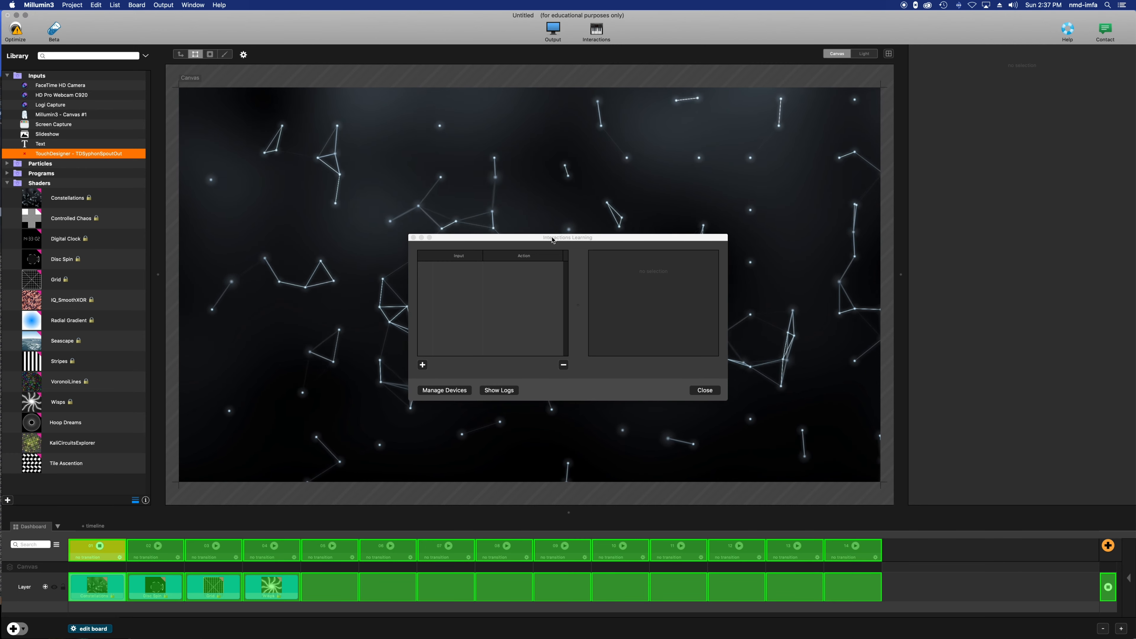
pyautogui.moveTo(551, 244); pyautogui.dragTo(562, 116)
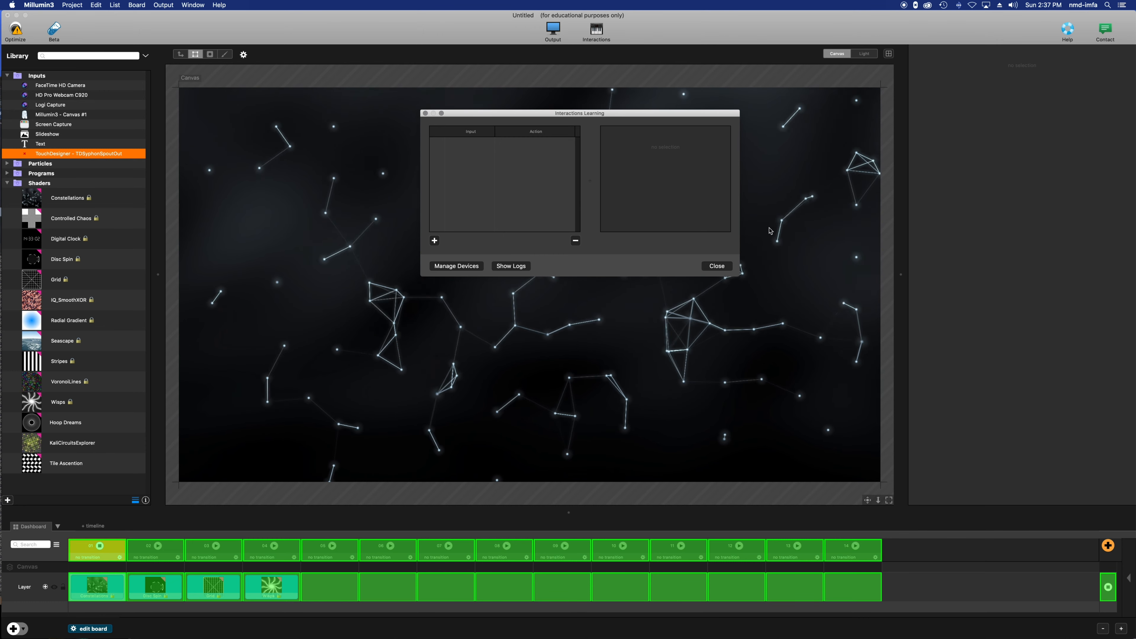
pyautogui.moveTo(740, 276); pyautogui.dragTo(827, 373)
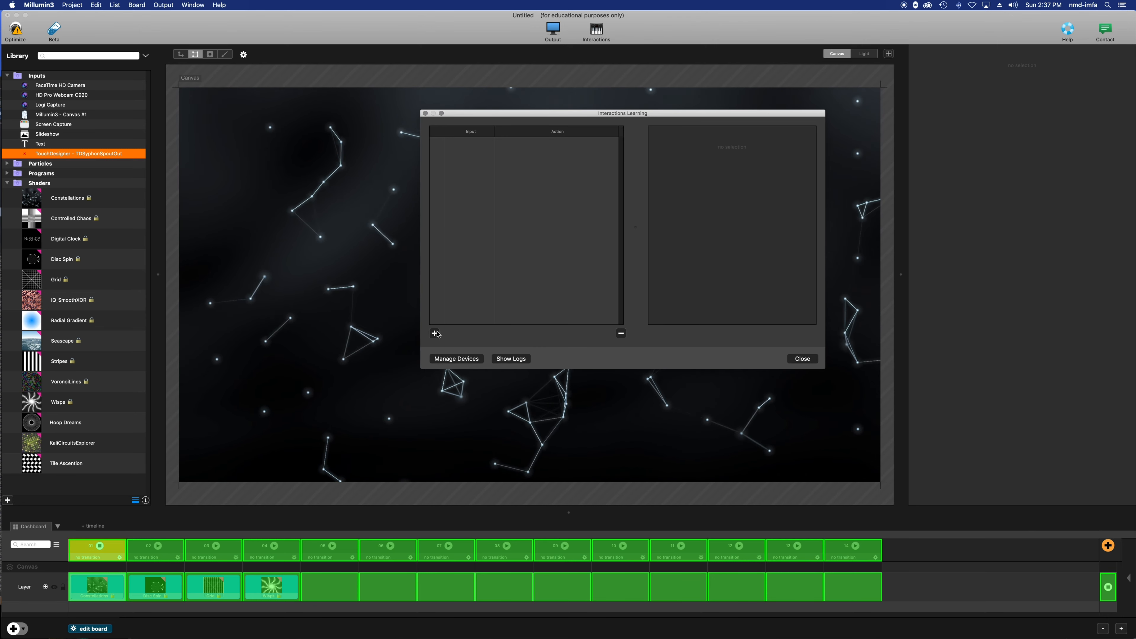
pyautogui.moveTo(730, 118); pyautogui.dragTo(602, 156)
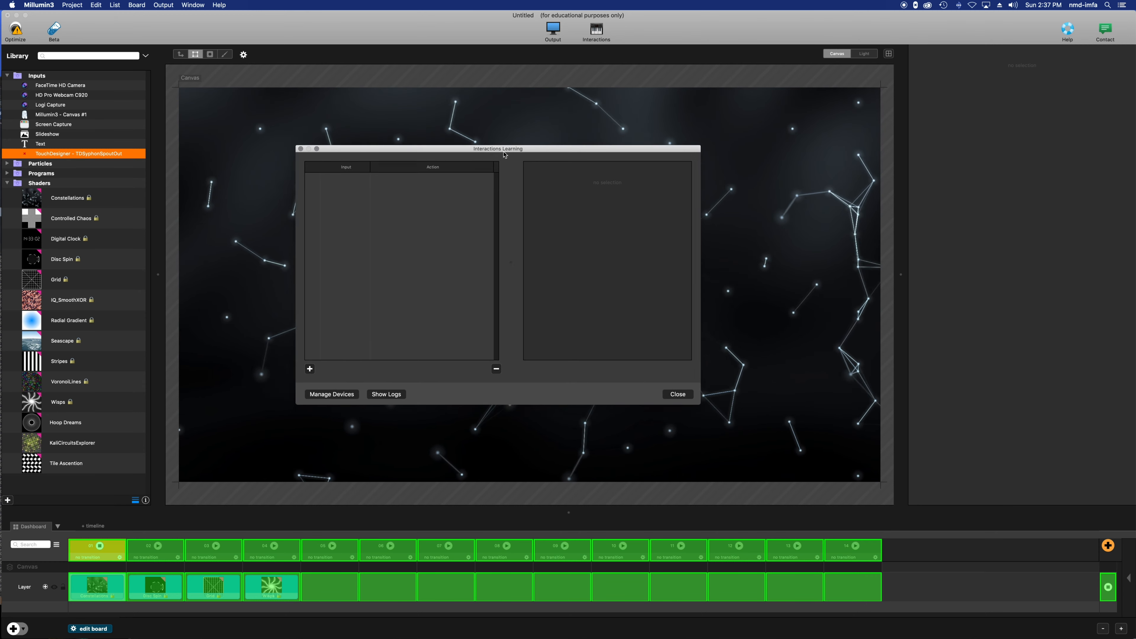
pyautogui.moveTo(500, 153); pyautogui.dragTo(571, 212)
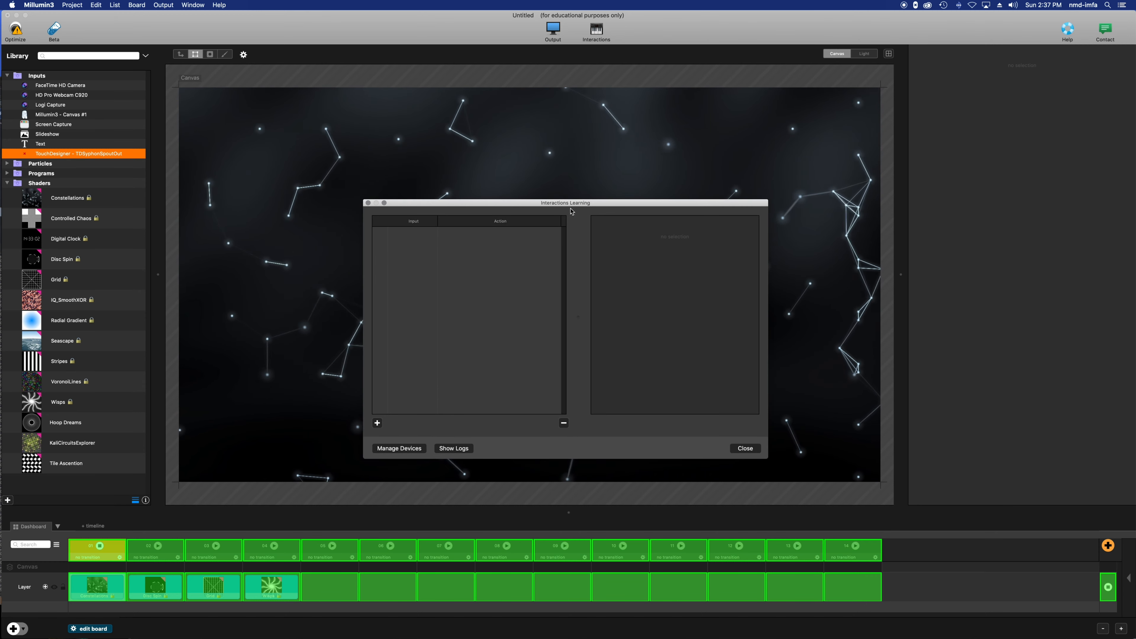
# Add a keyboard interaction with ENTER as its key and Pause all Media as its action
pyautogui.click(377, 423)
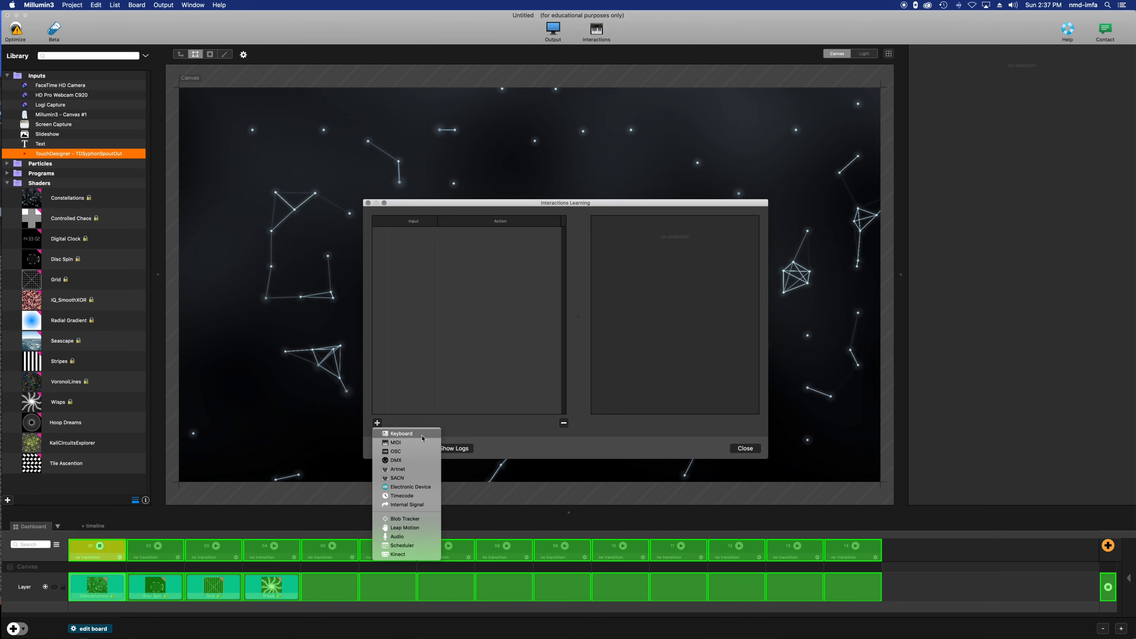
pyautogui.click(402, 434)
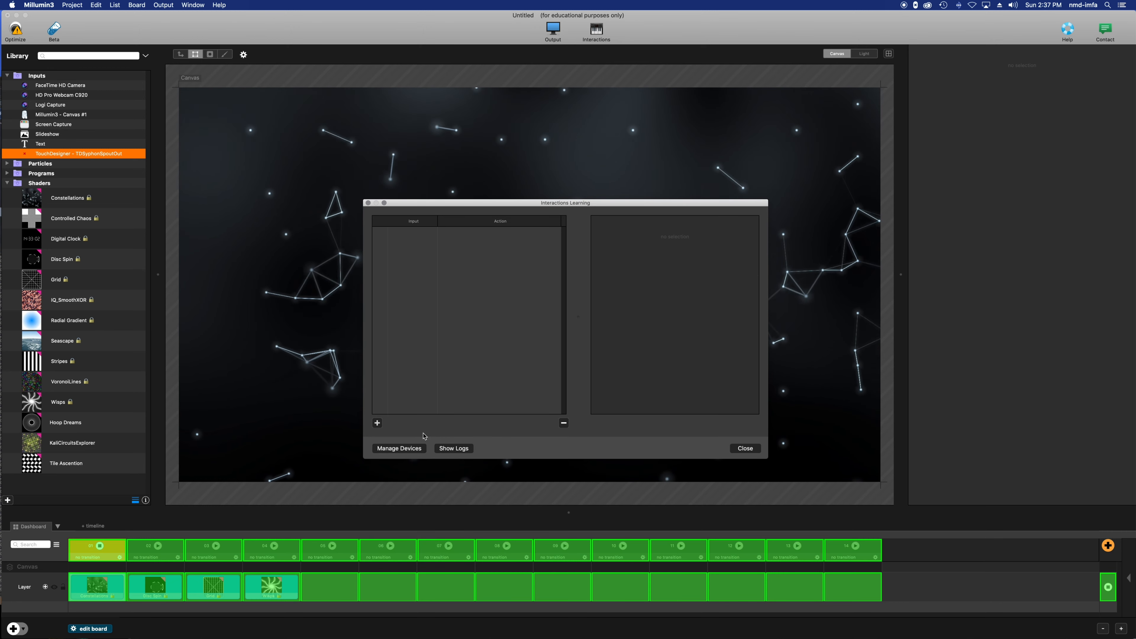
pyautogui.press('Return')
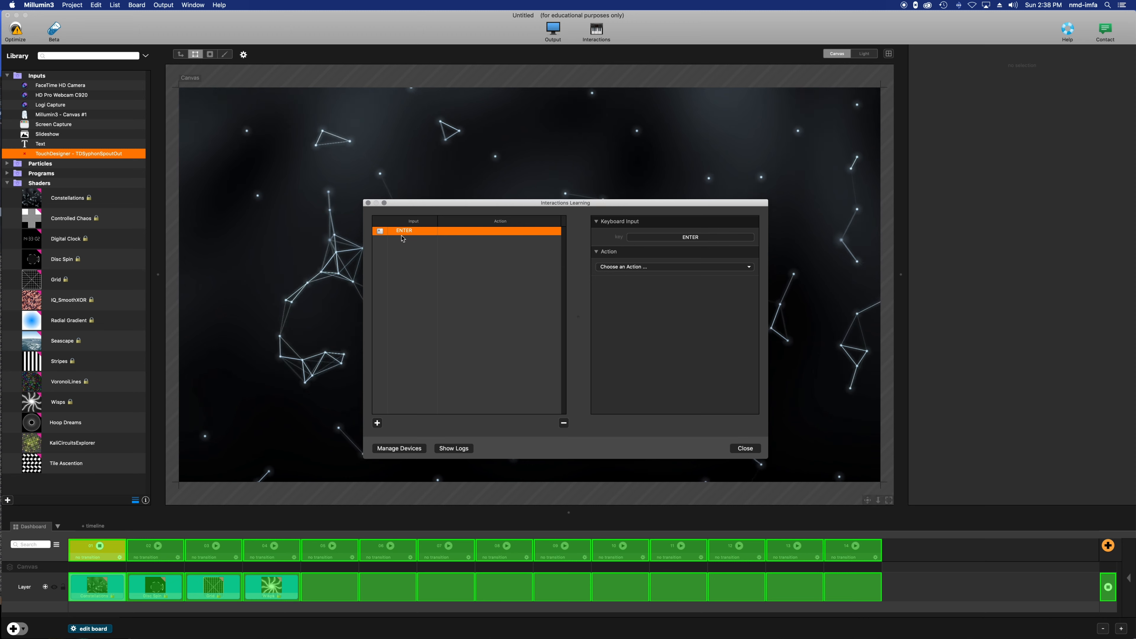
pyautogui.click(650, 267)
pyautogui.moveTo(671, 392)
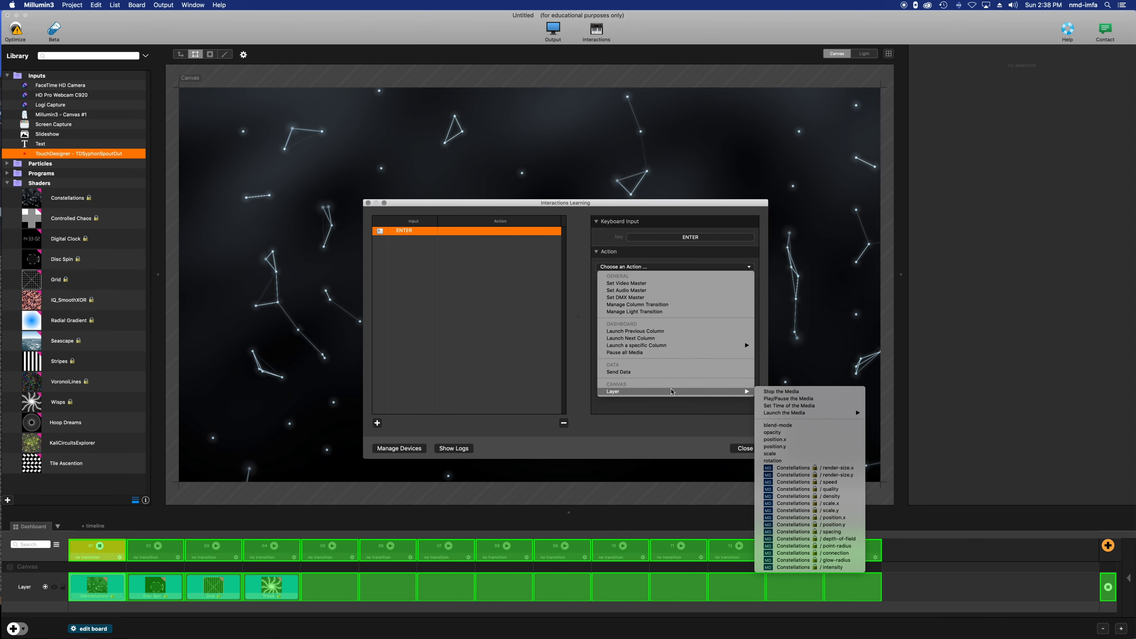
pyautogui.moveTo(660, 346)
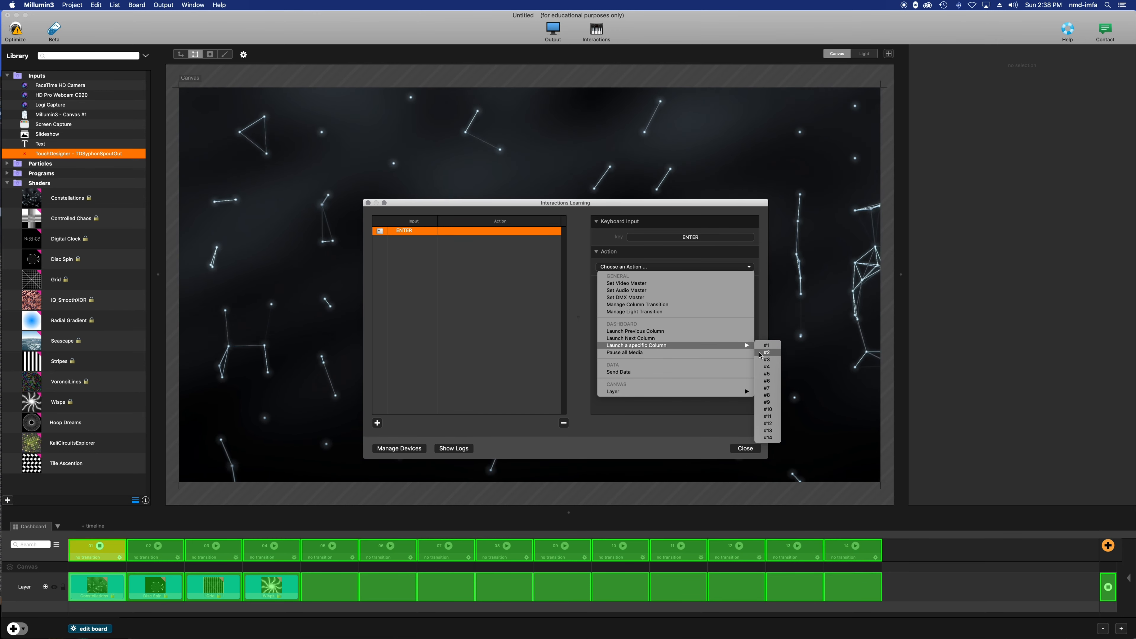
pyautogui.click(683, 356)
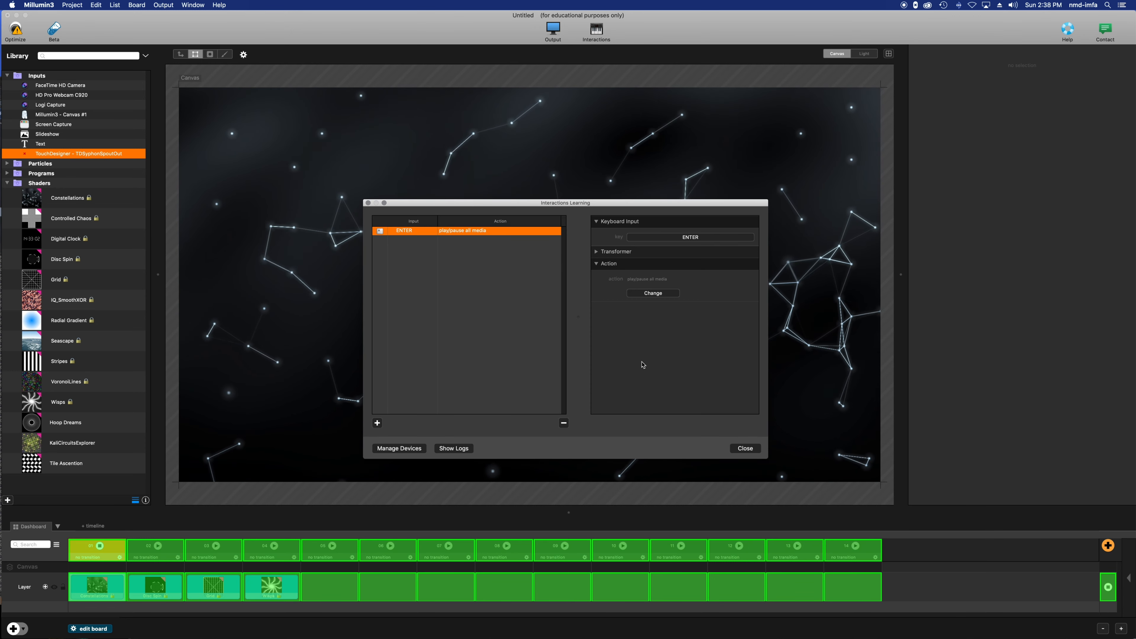
# Add a second keyboard interaction and assign the = key to it
pyautogui.click(377, 423)
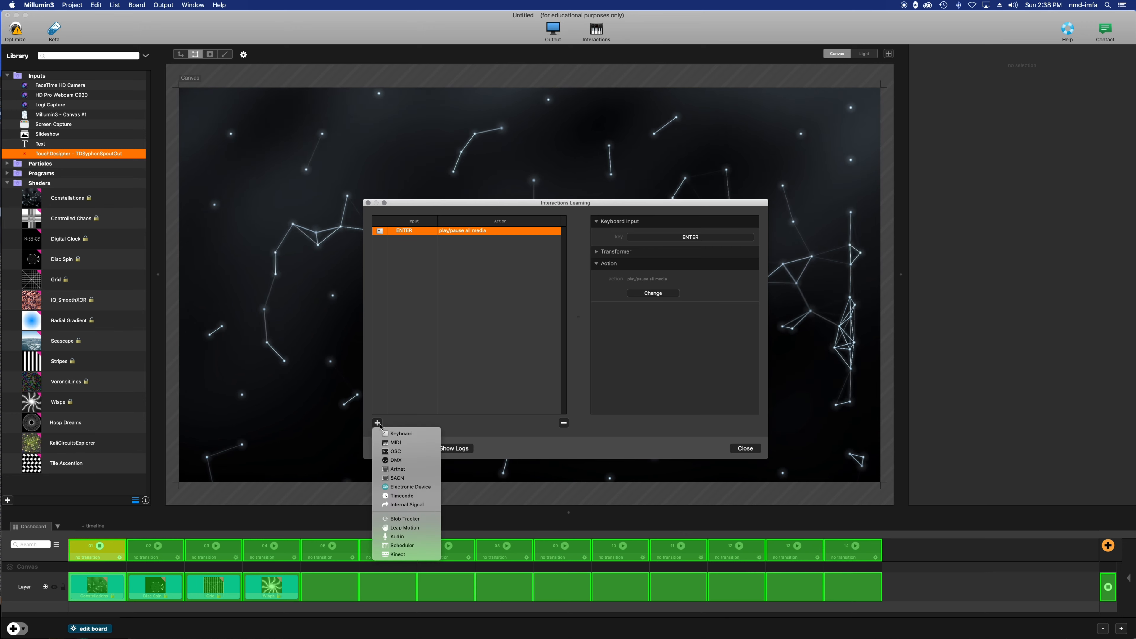
pyautogui.click(393, 433)
pyautogui.click(690, 237)
pyautogui.press('space')
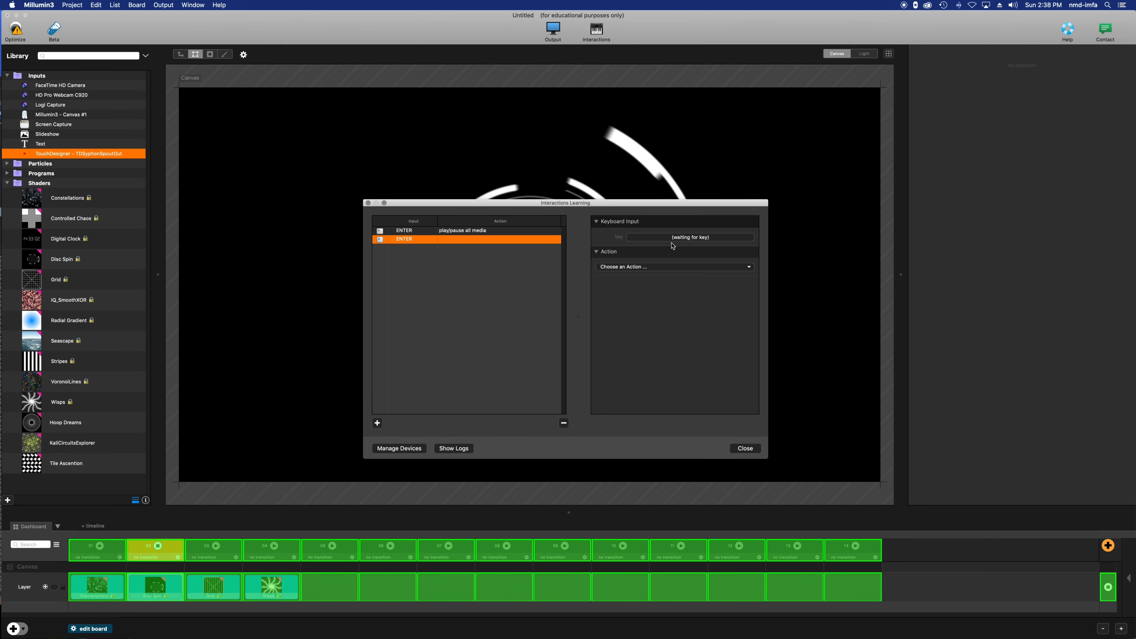
pyautogui.press('Return')
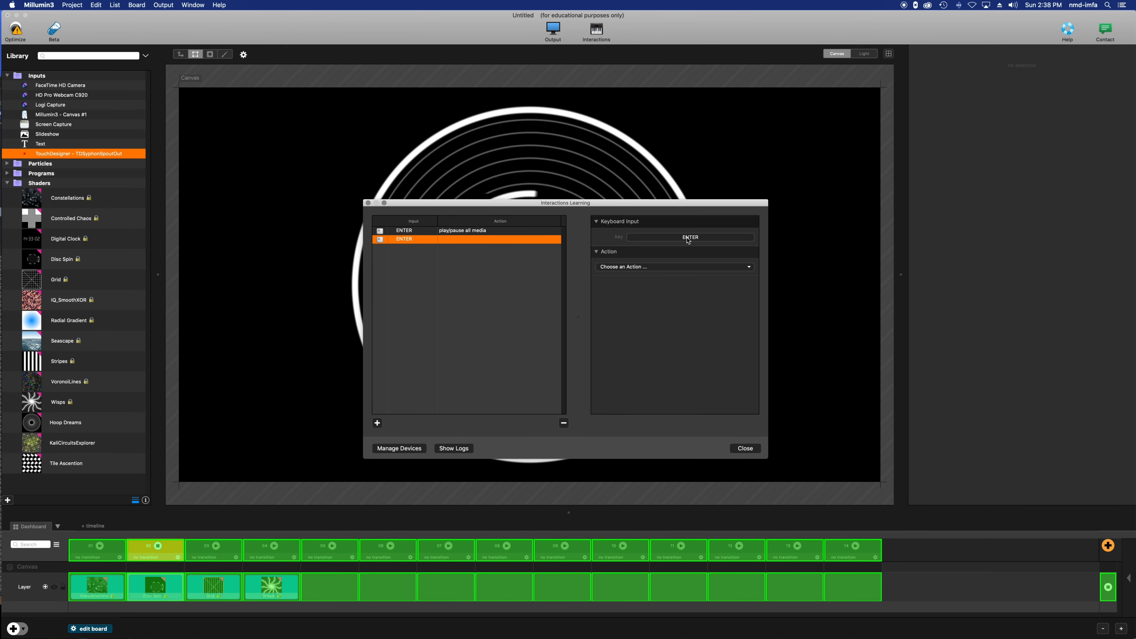
pyautogui.press('space')
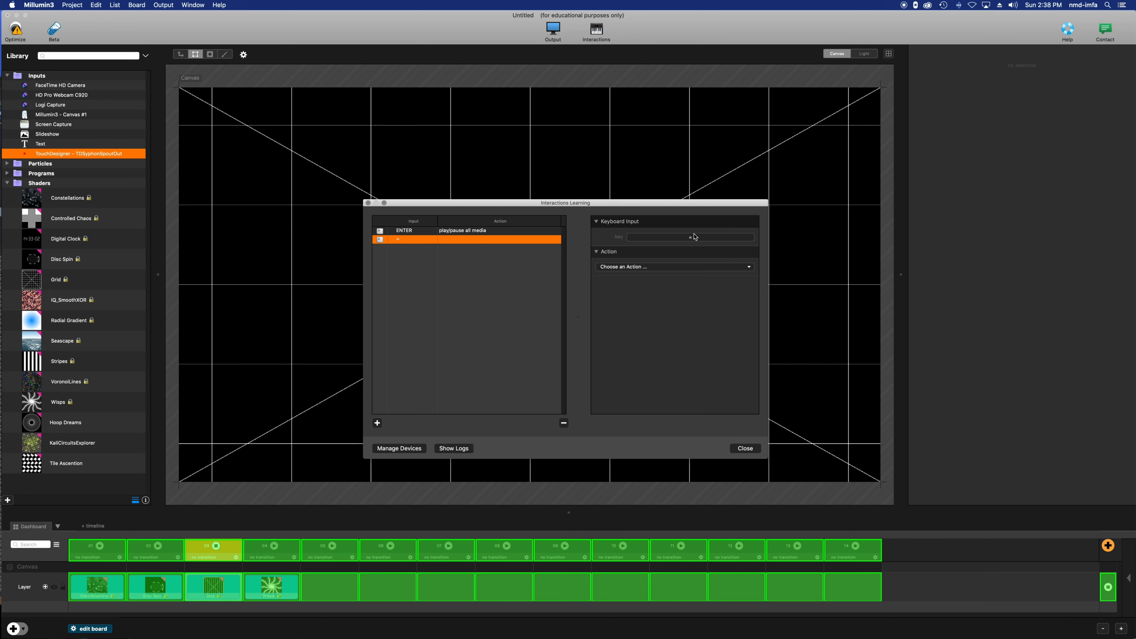
# Set the = interaction's action to launch column #4 and trigger it as a test
pyautogui.click(669, 267)
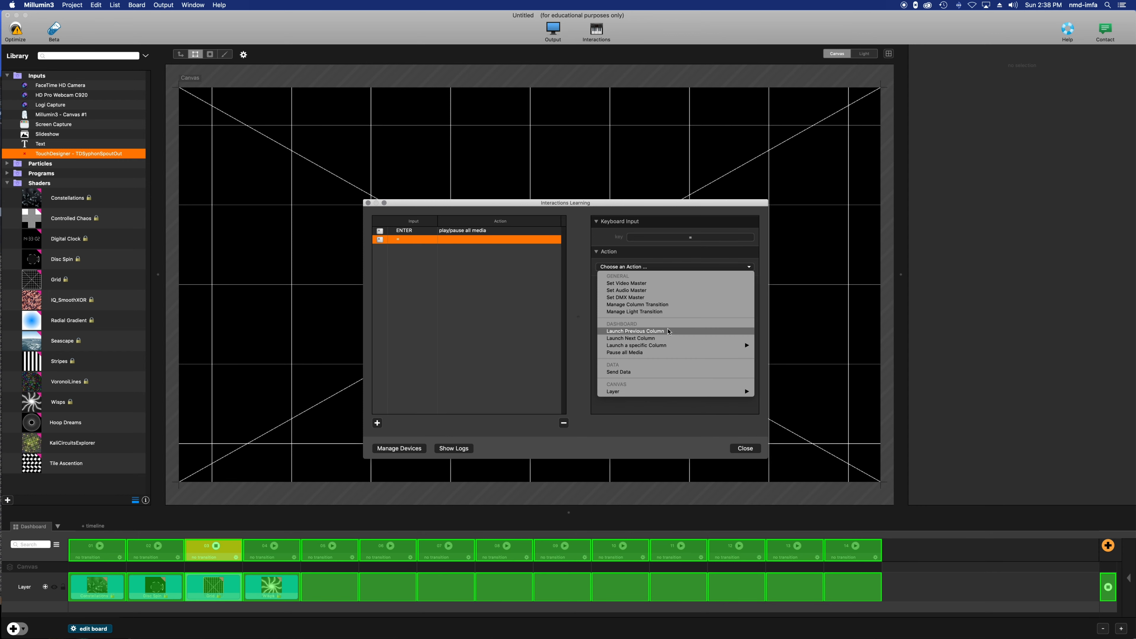
pyautogui.moveTo(676, 349)
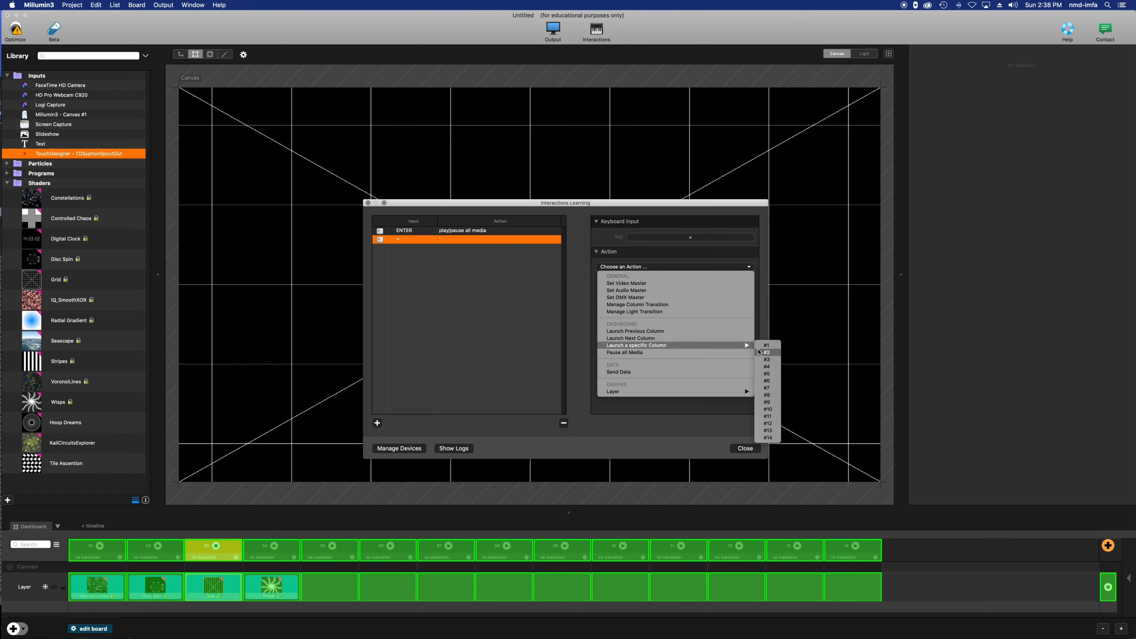
pyautogui.click(768, 366)
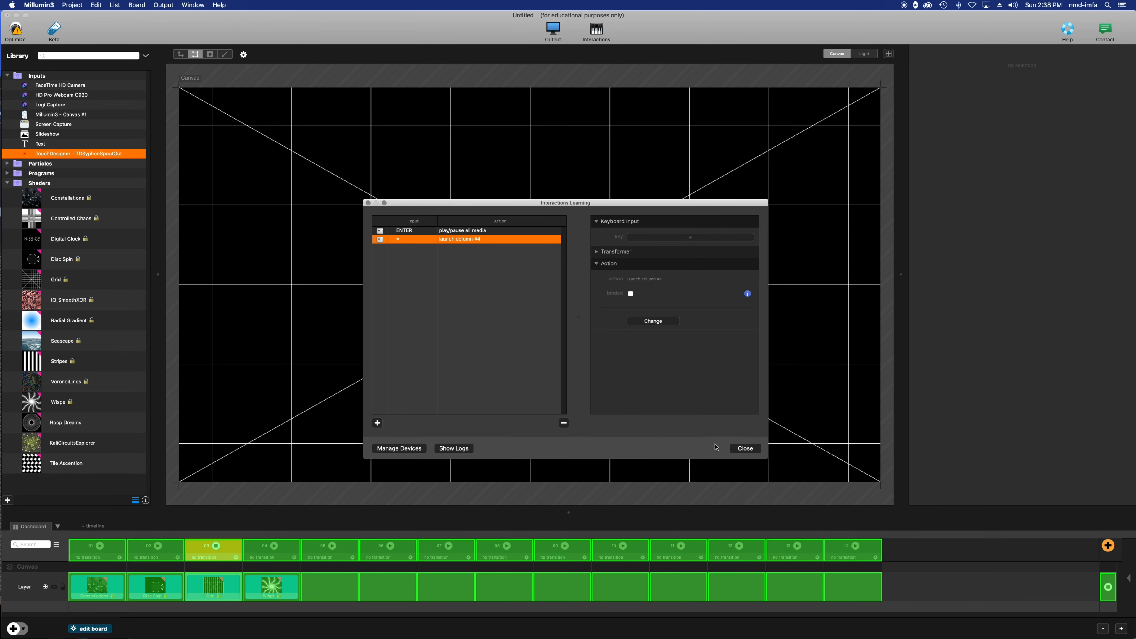
pyautogui.press('=')
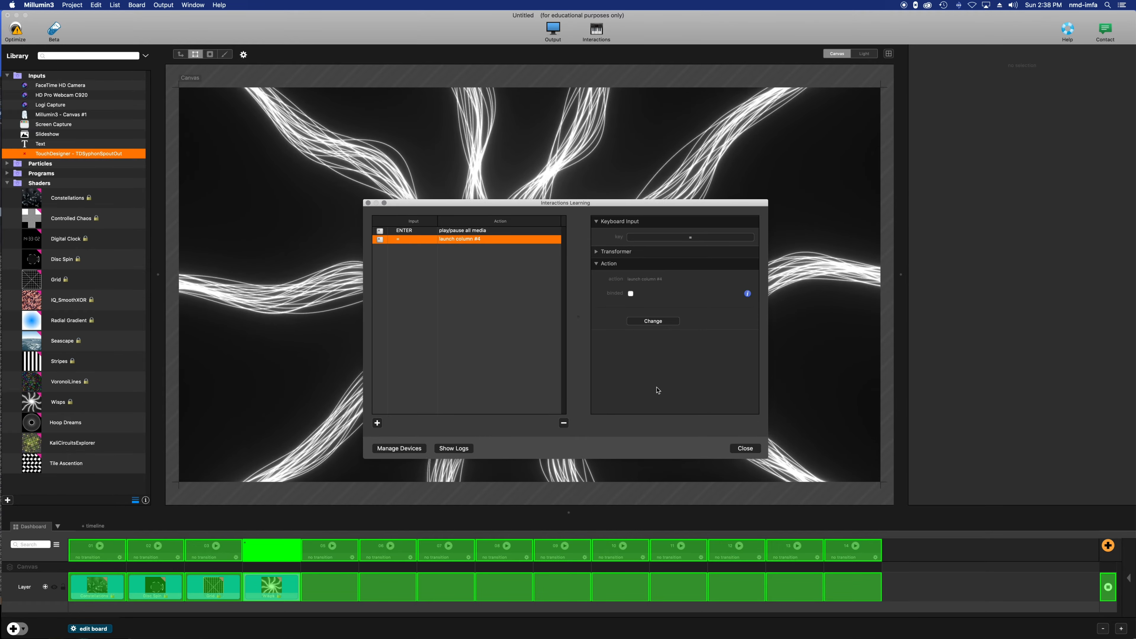
# Add a third keyboard interaction and change the key of the column #4 launch to 4
pyautogui.click(439, 300)
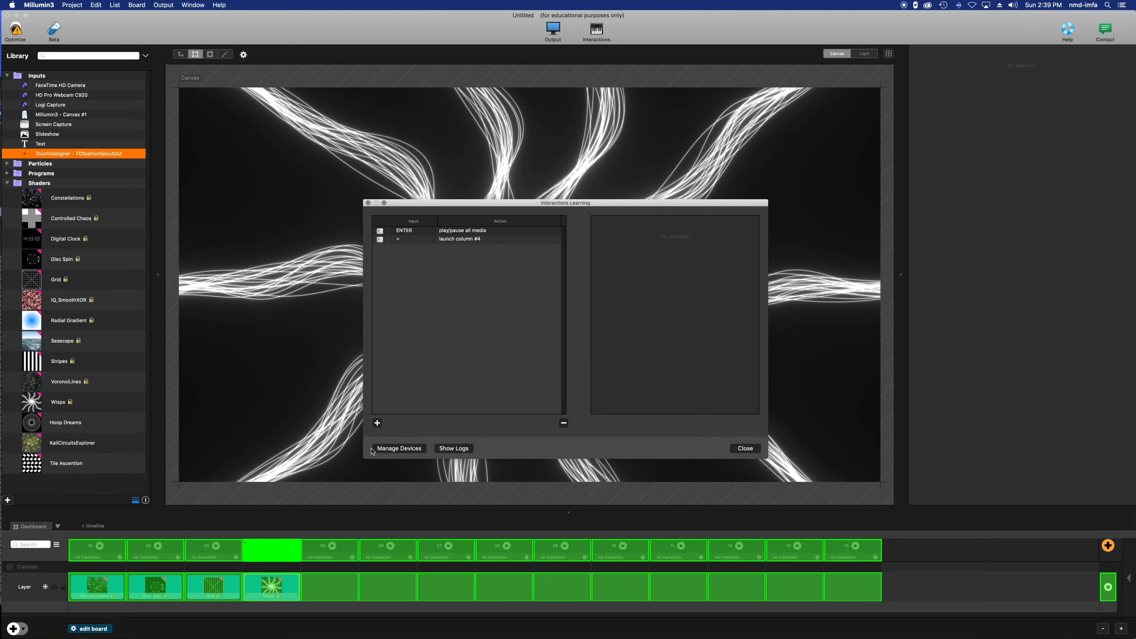
pyautogui.click(377, 423)
pyautogui.click(387, 434)
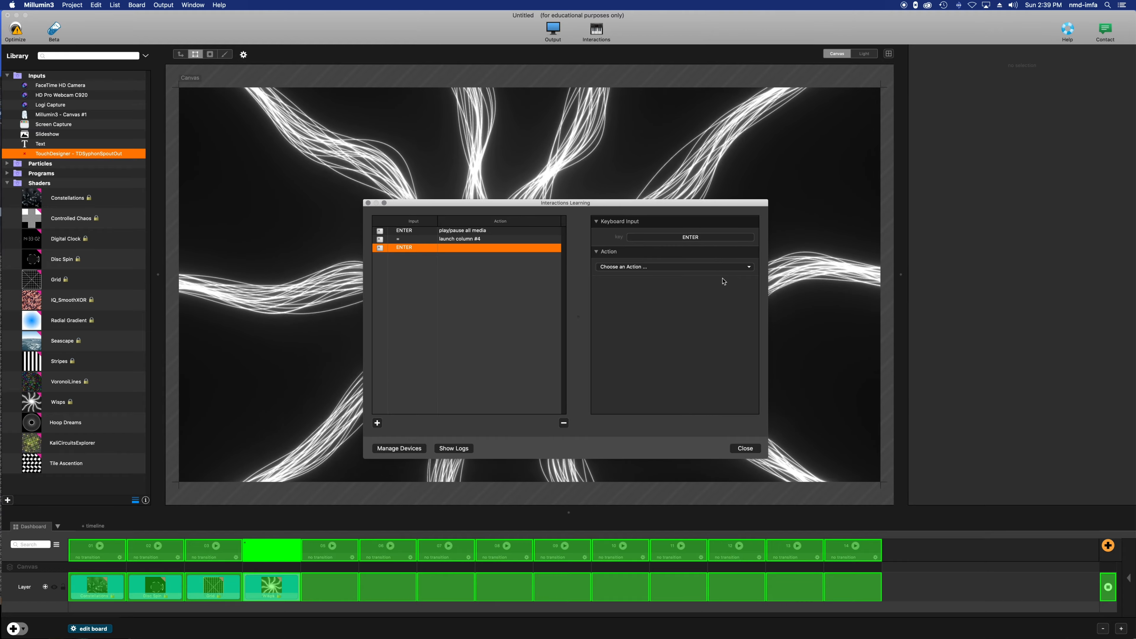
pyautogui.click(482, 240)
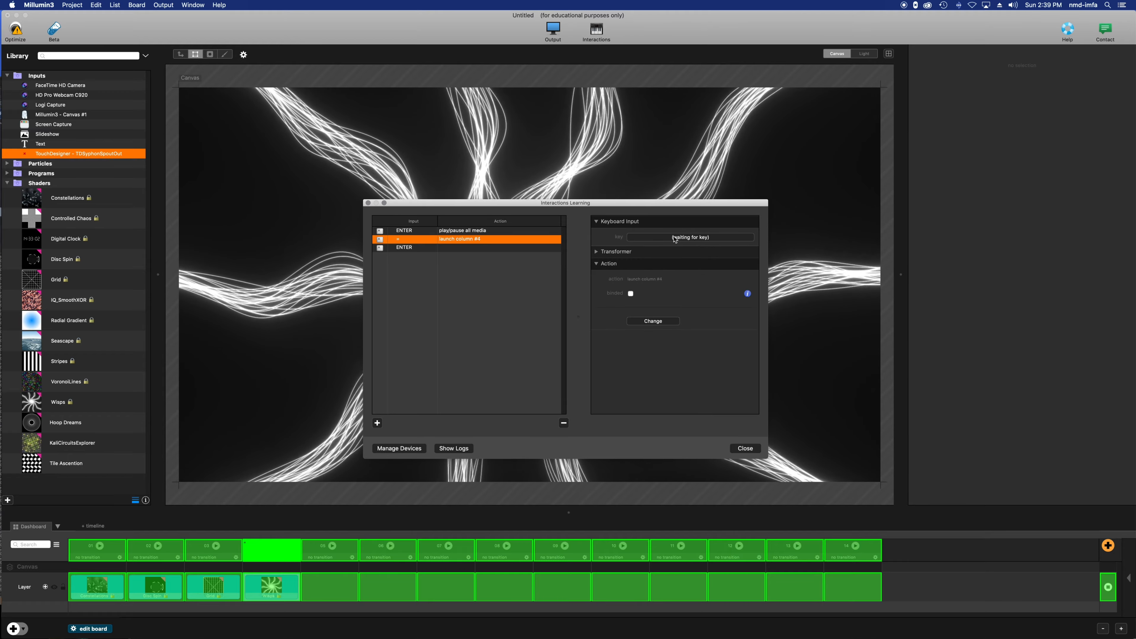
pyautogui.press('4')
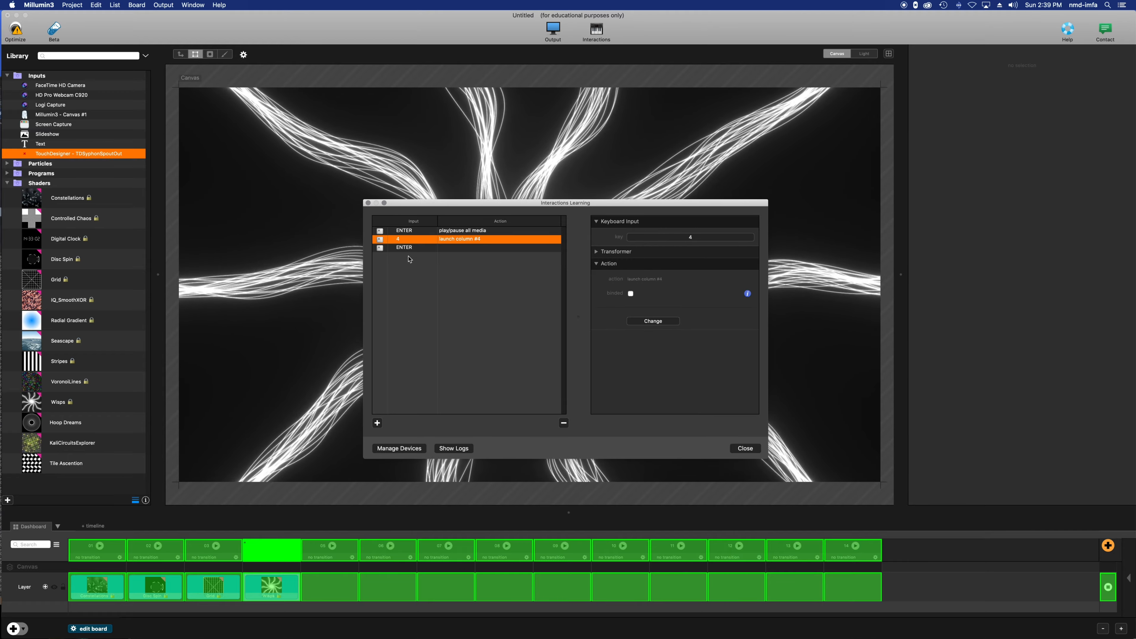
# Set the third keyboard interaction to launch column #3 with key 3, and test keys 3 and 4
pyautogui.click(690, 238)
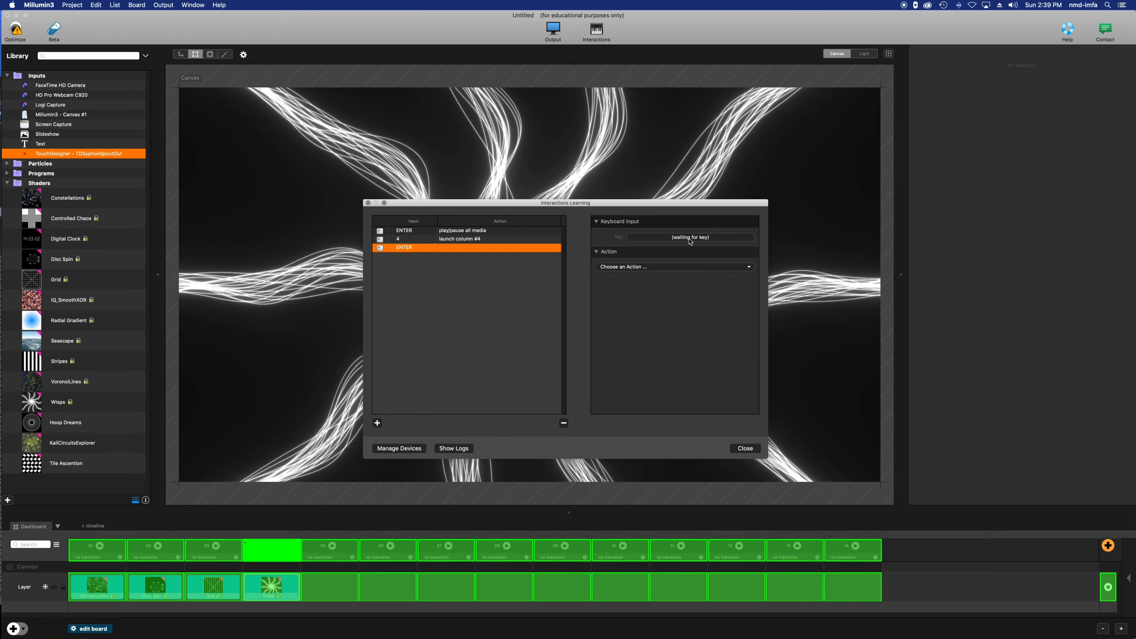
pyautogui.click(692, 267)
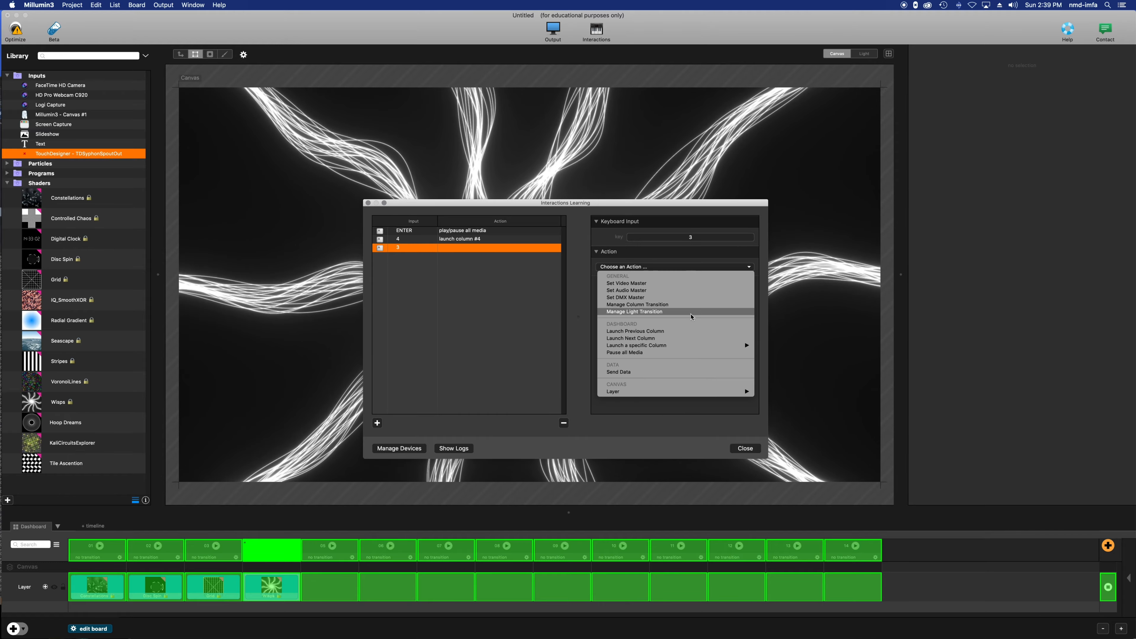
pyautogui.moveTo(738, 345)
pyautogui.click(780, 360)
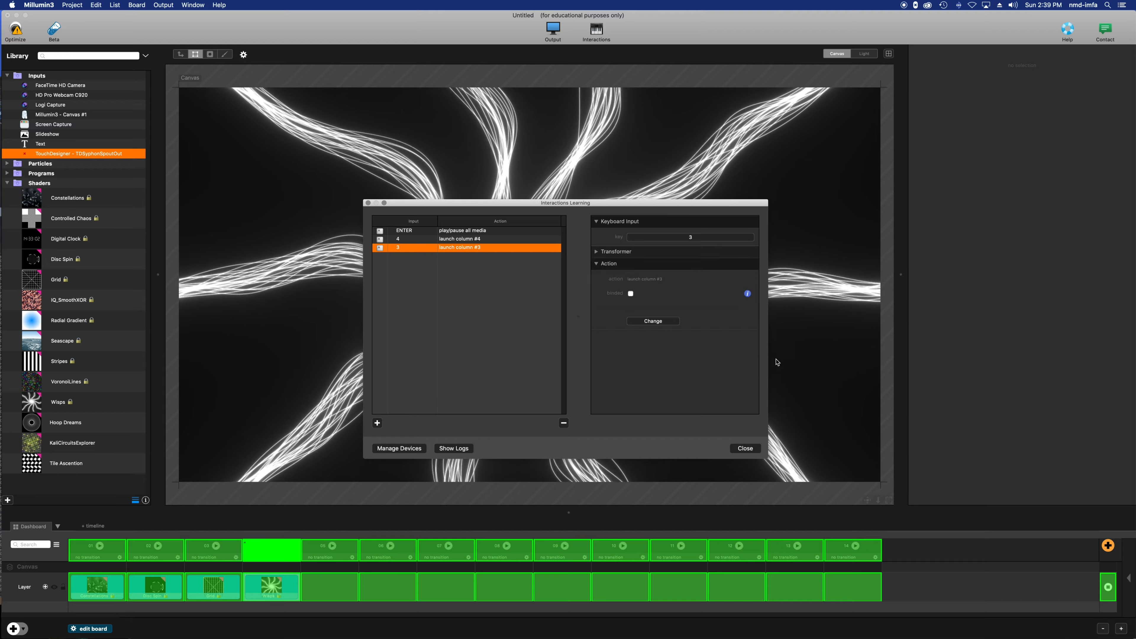
pyautogui.press('3')
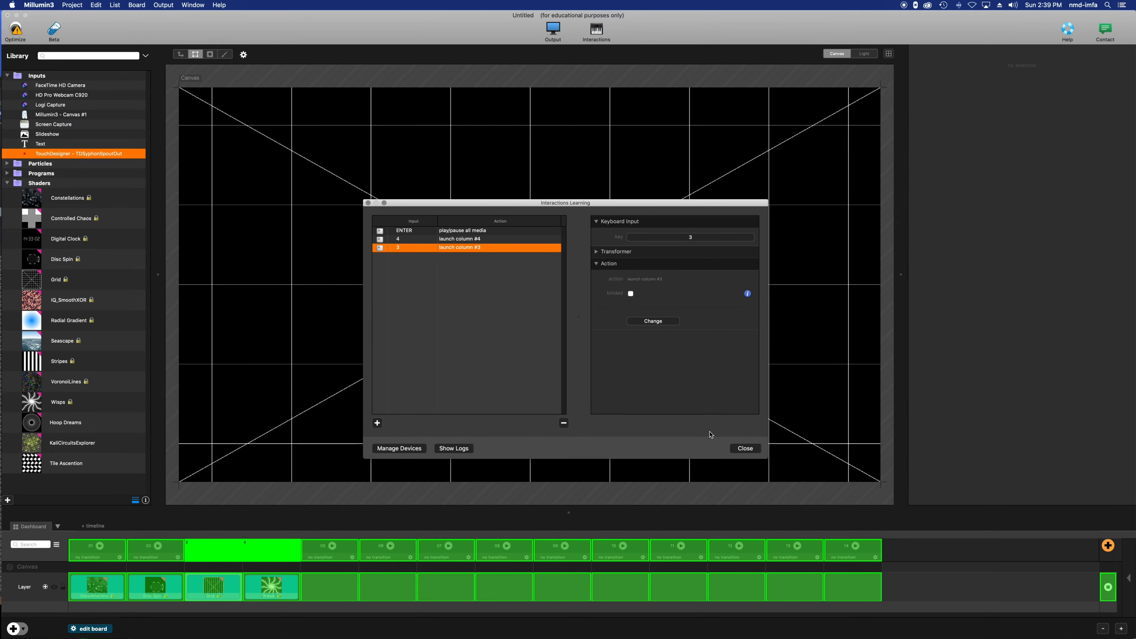
pyautogui.press('4')
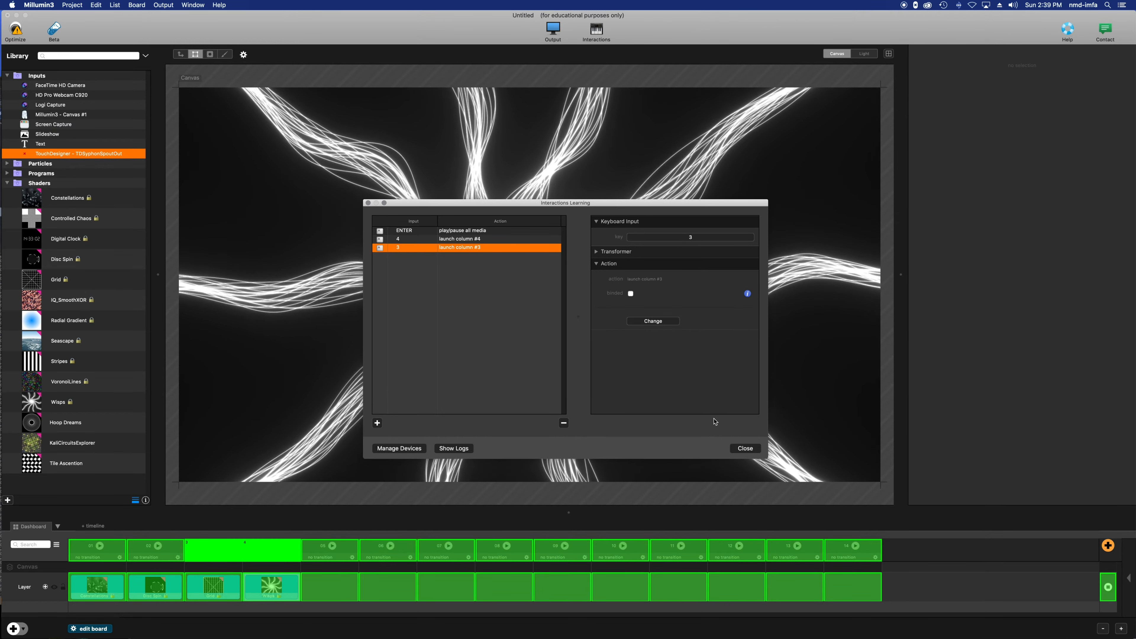
# Add a fourth keyboard interaction that launches column #2 with key 2
pyautogui.click(377, 422)
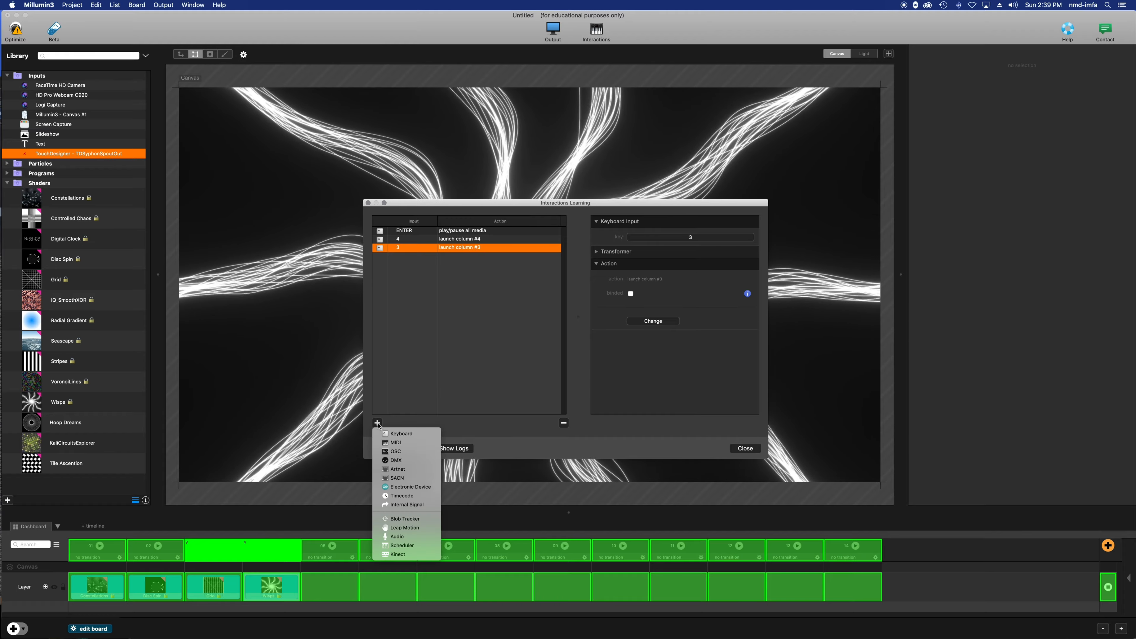
pyautogui.click(418, 434)
pyautogui.press('Return')
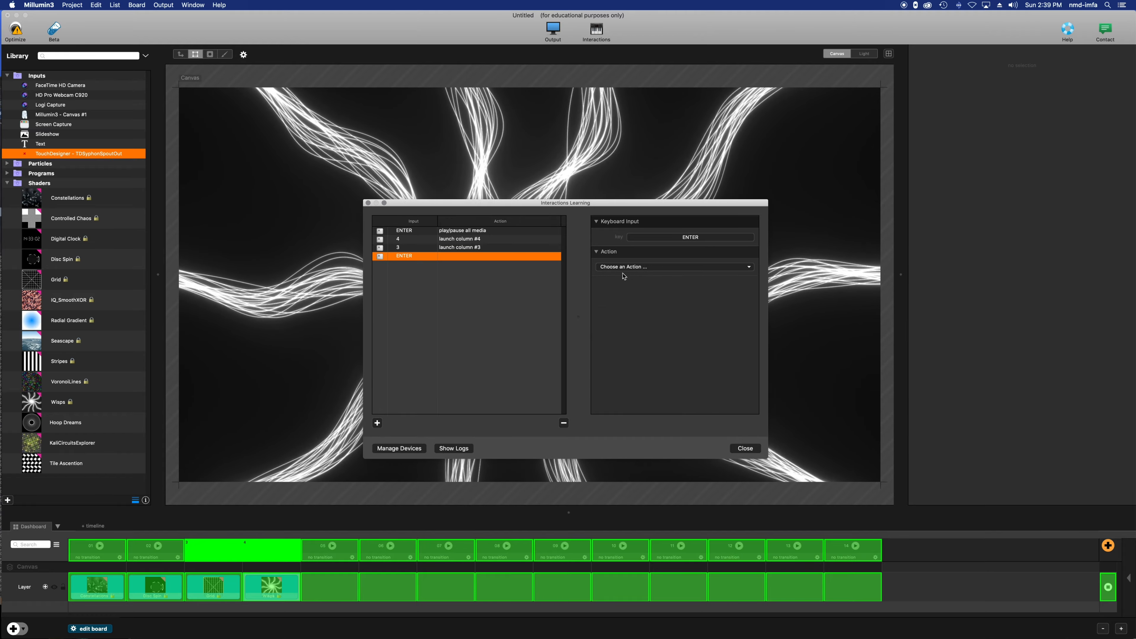
pyautogui.click(700, 267)
pyautogui.moveTo(743, 346)
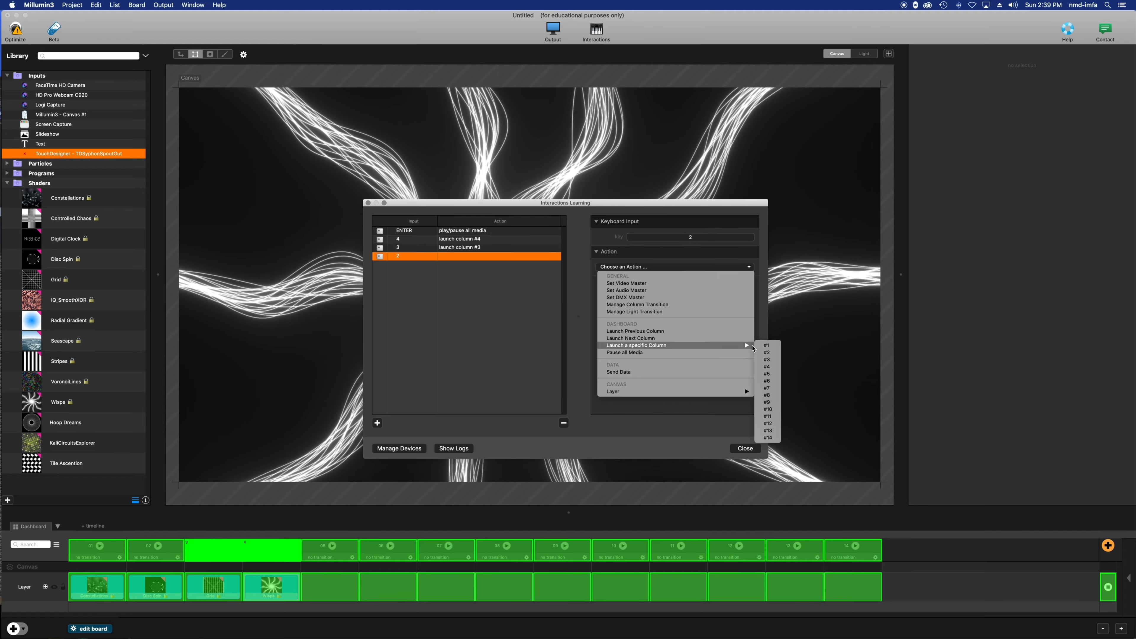
pyautogui.click(767, 353)
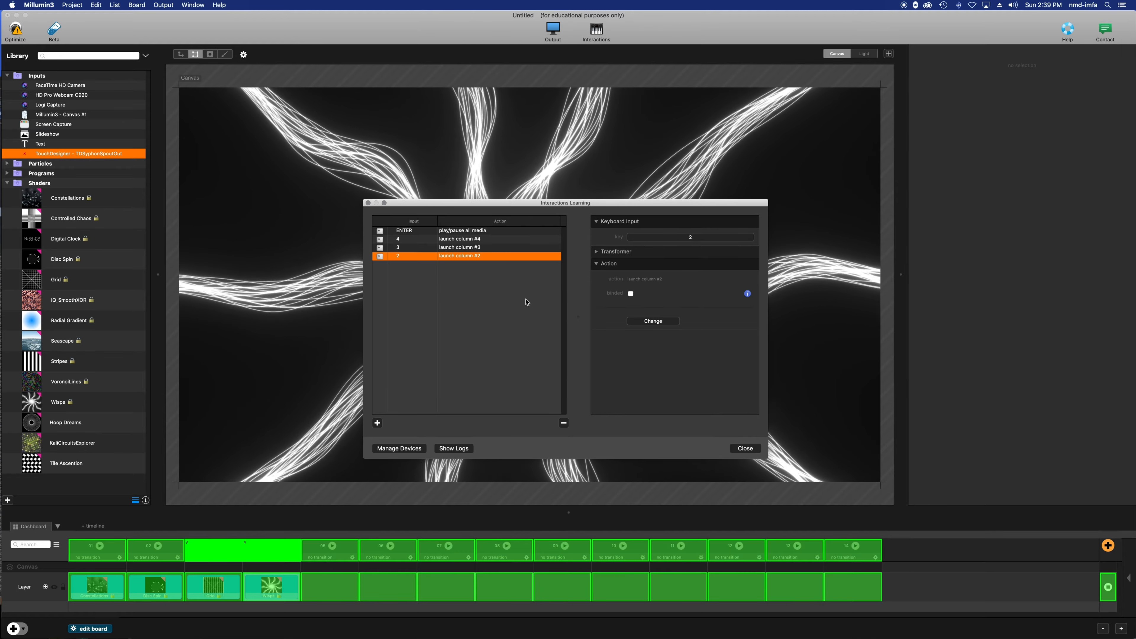
# Test the column launches assigned to keys 2, 3 and 4
pyautogui.press('2')
pyautogui.press('3')
pyautogui.press('4')
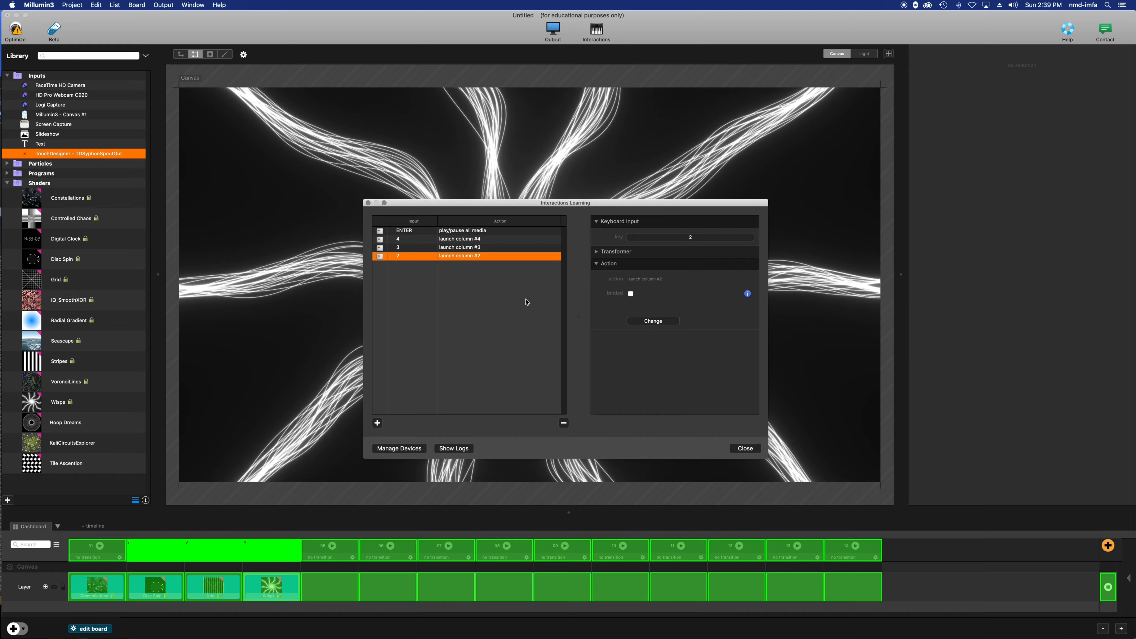
pyautogui.press('2')
pyautogui.press('4')
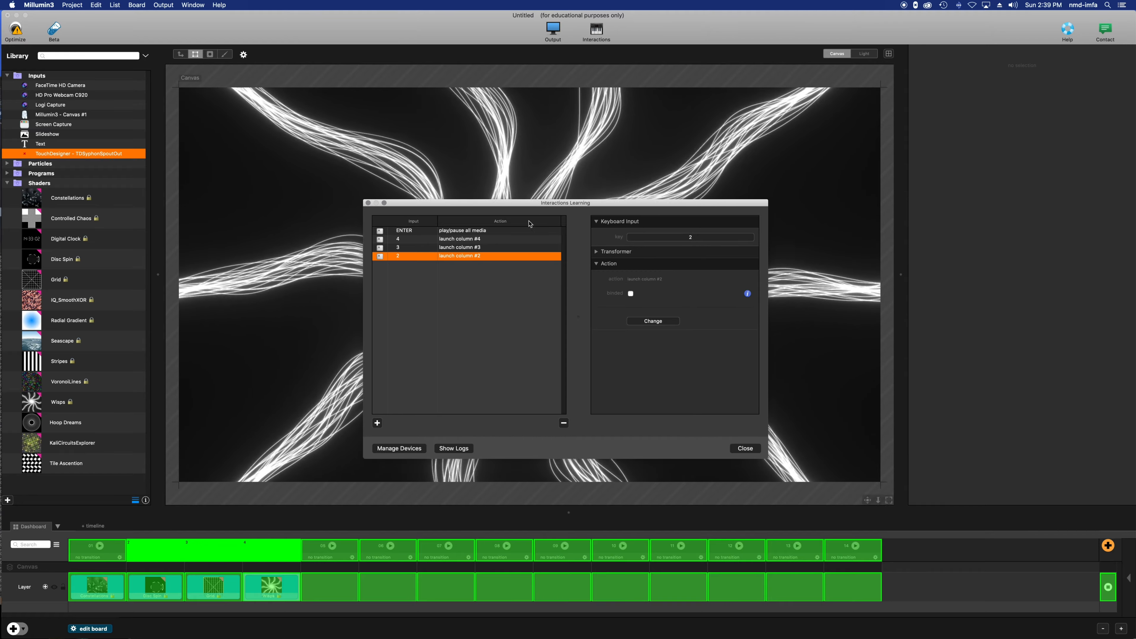
# Expand the transformer settings of the key 2 interaction and review the available types
pyautogui.click(378, 424)
pyautogui.click(517, 345)
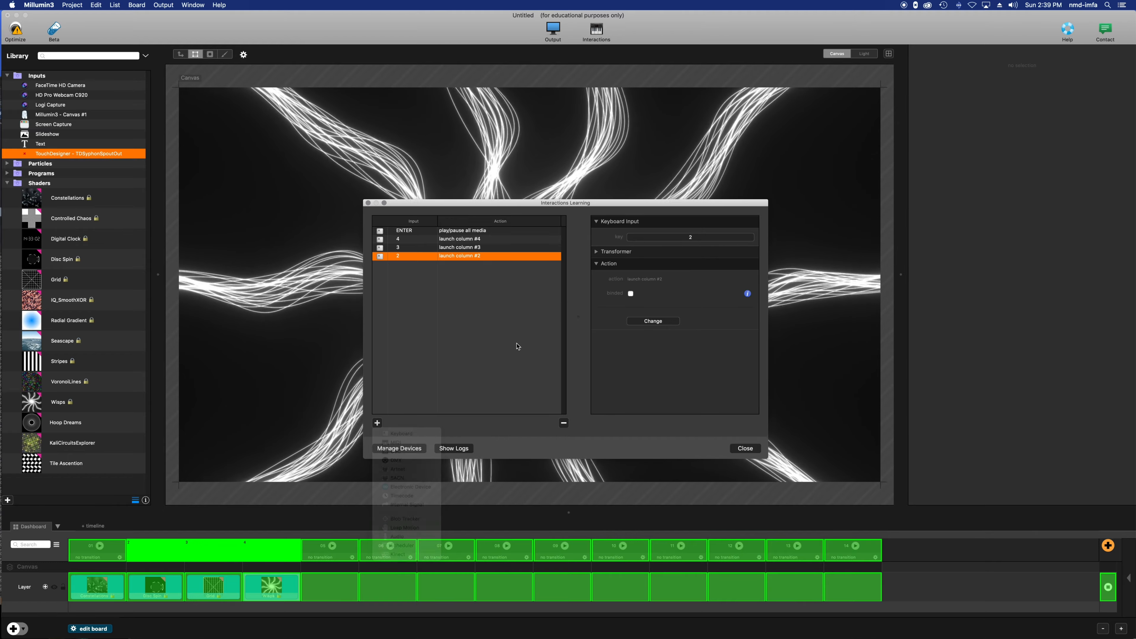
pyautogui.click(640, 251)
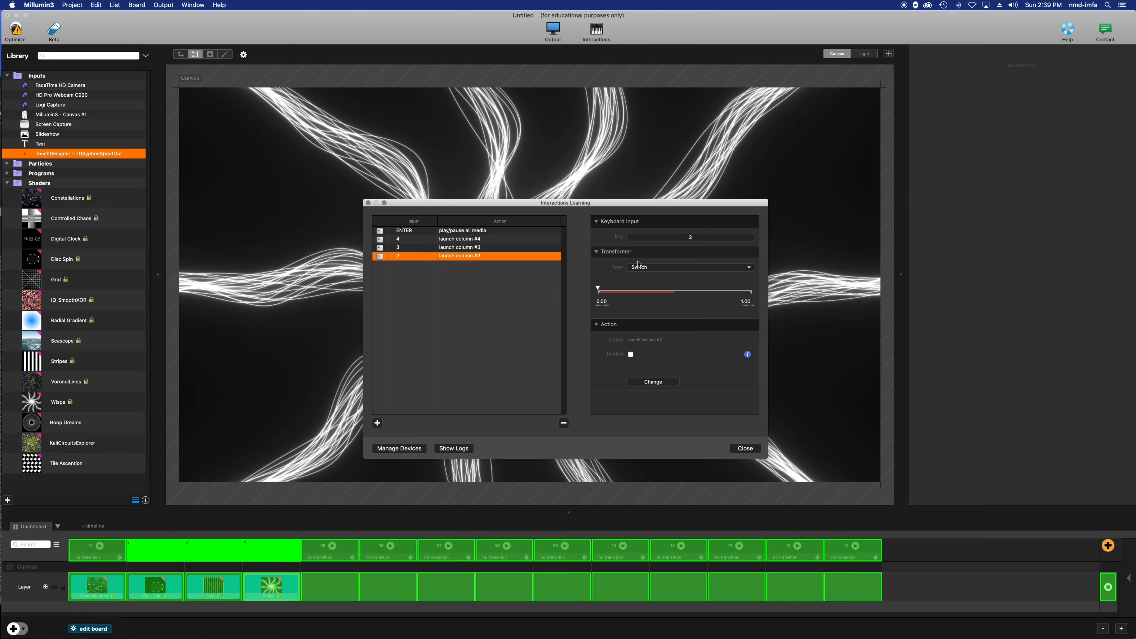
pyautogui.click(645, 269)
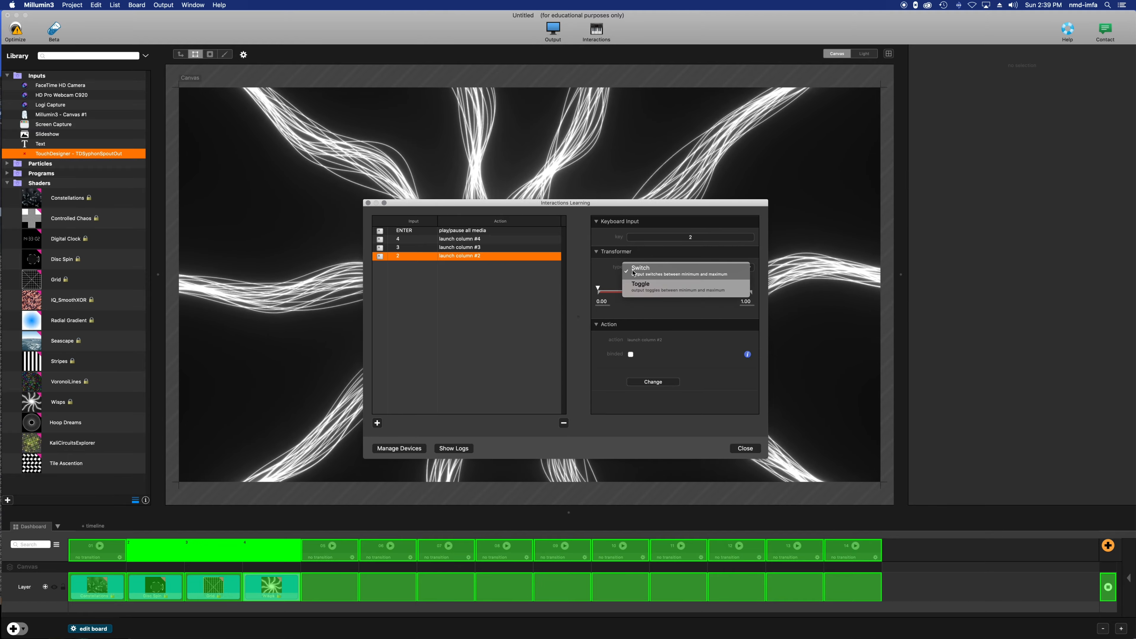
pyautogui.click(636, 272)
pyautogui.click(648, 274)
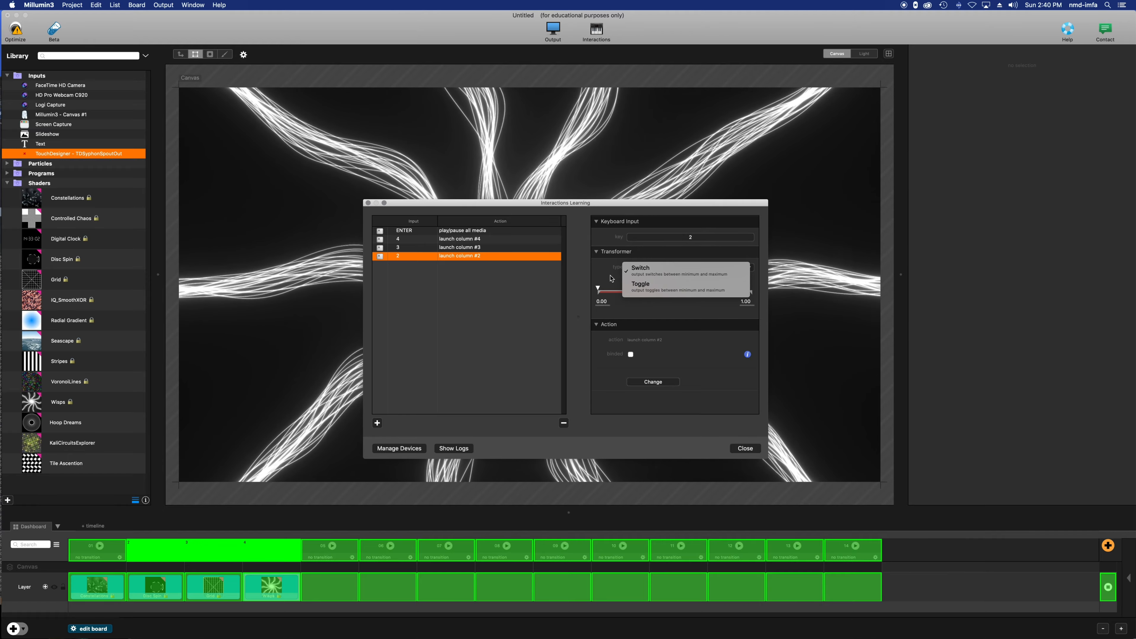
pyautogui.click(620, 289)
# Launch the next columns, and test keys 3 and 2 with the Switch transformer
pyautogui.press('space')
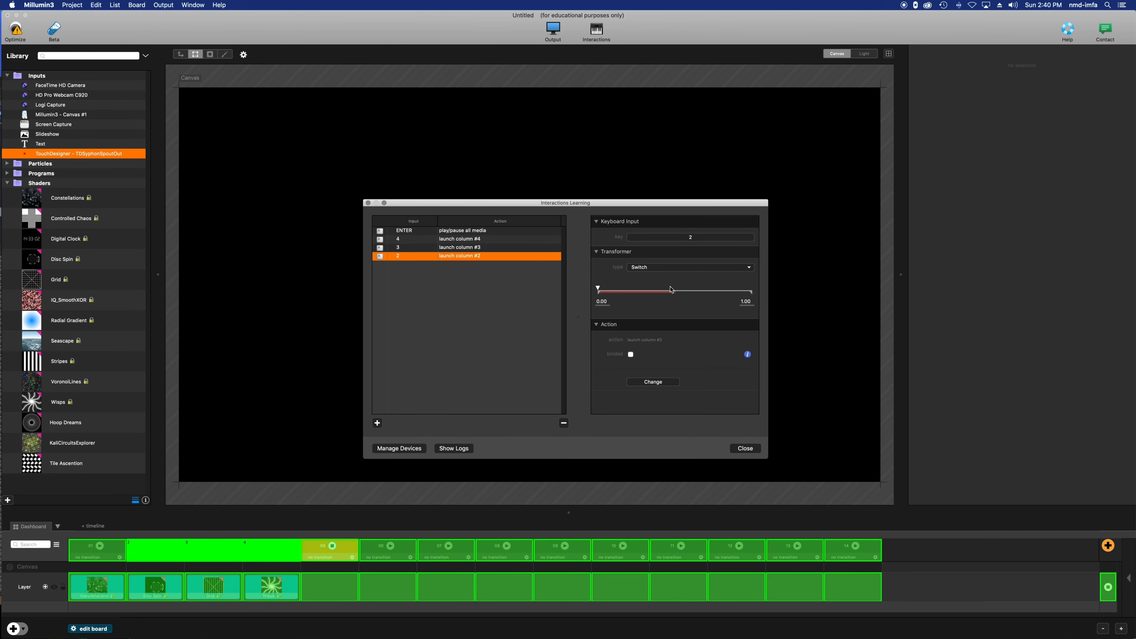
pyautogui.press('space')
pyautogui.press('3')
pyautogui.press('2')
pyautogui.press('2')
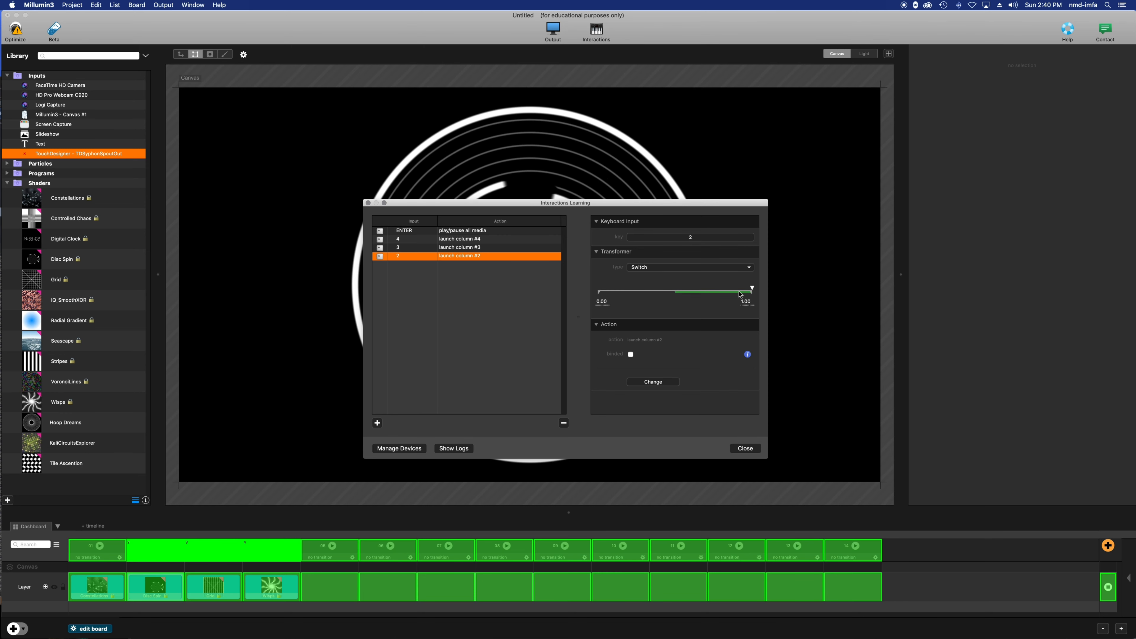
# Set the key 2 interaction's transformer type to Toggle and test it with keys 2 and 3
pyautogui.click(680, 270)
pyautogui.click(677, 284)
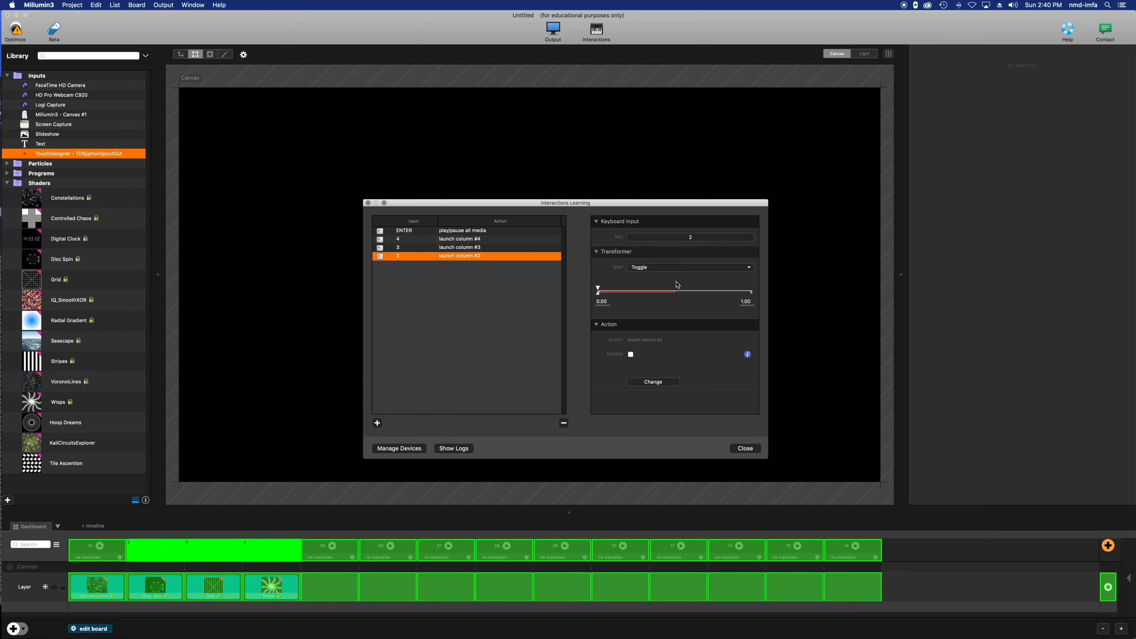
pyautogui.press('2')
pyautogui.press('3')
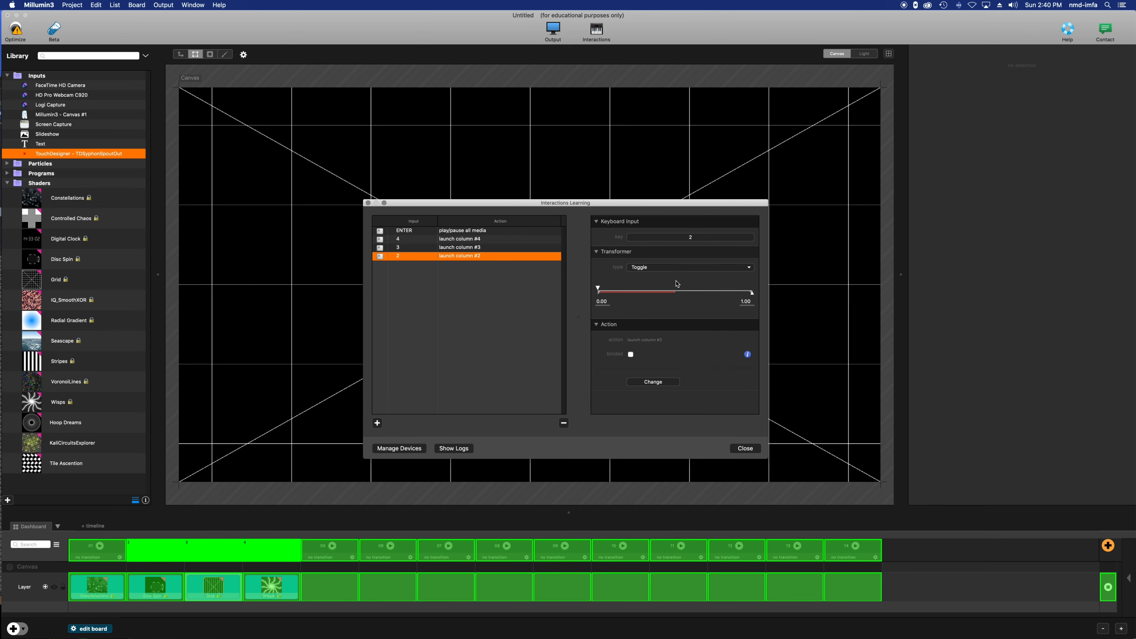
pyautogui.press('2')
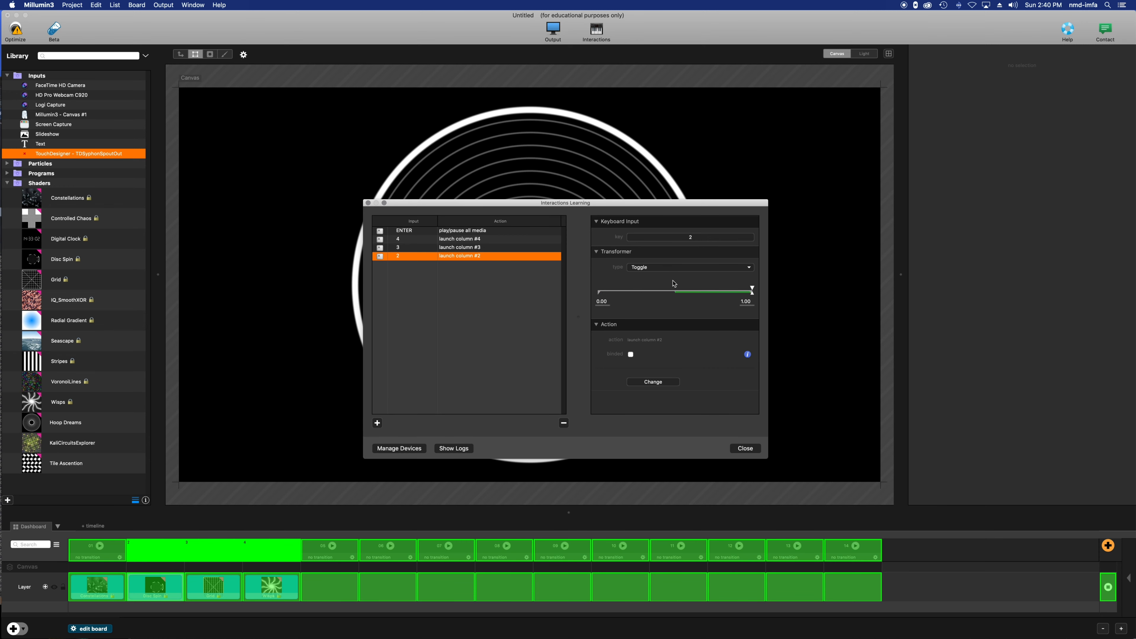
# Trigger the toggled column #2 launch repeatedly, and return its transformer type to Switch
pyautogui.press('2')
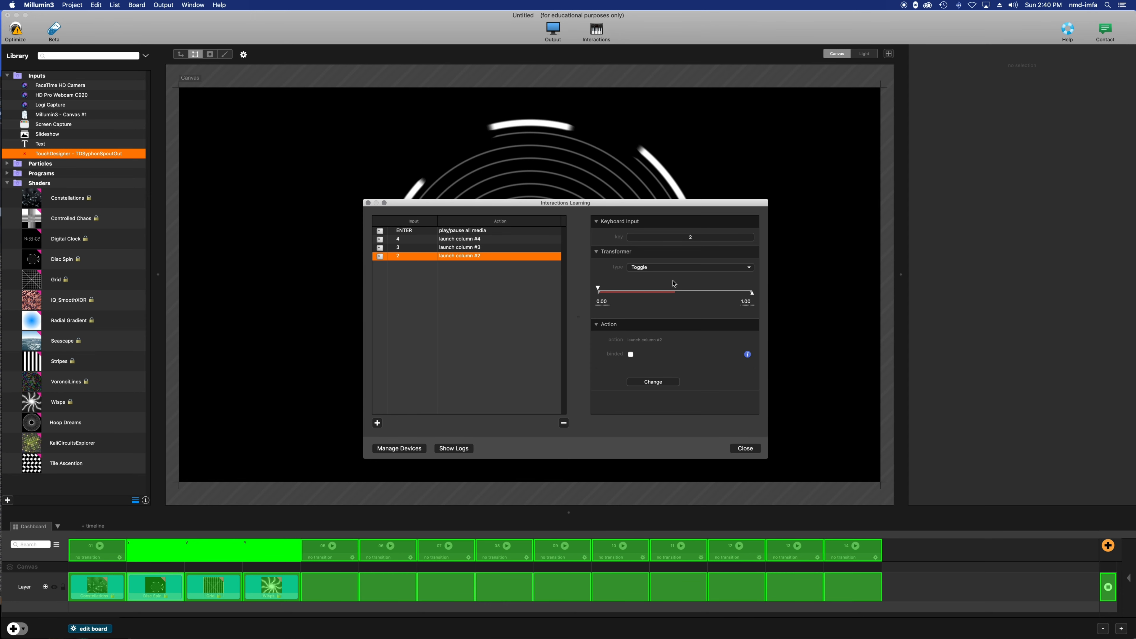
pyautogui.press('2')
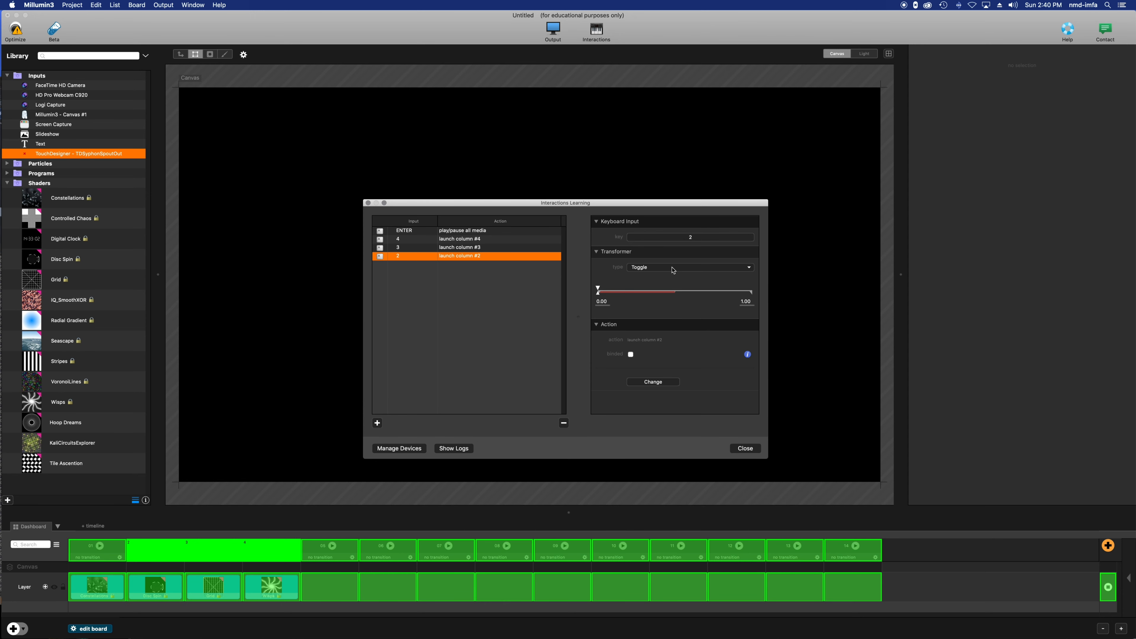
pyautogui.press('2')
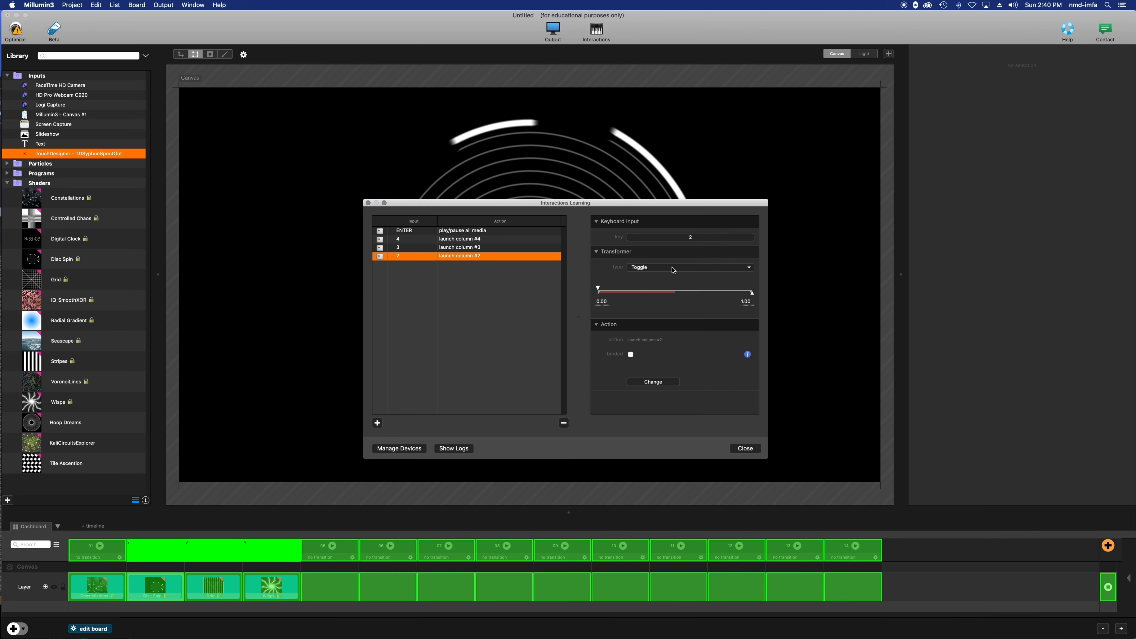
pyautogui.press('2')
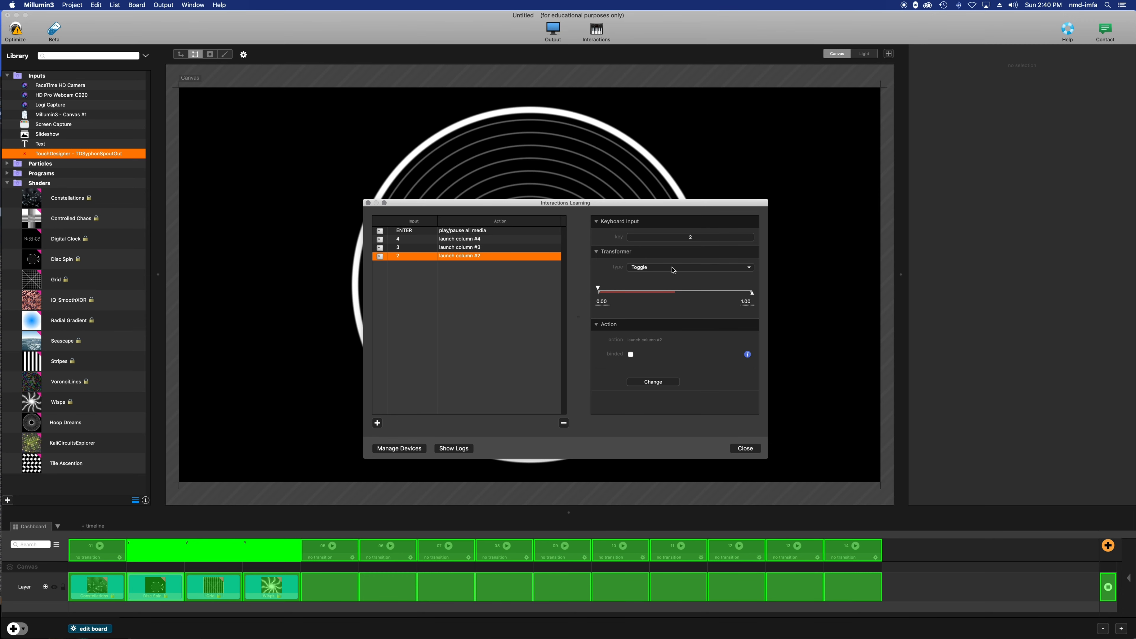
pyautogui.press('2')
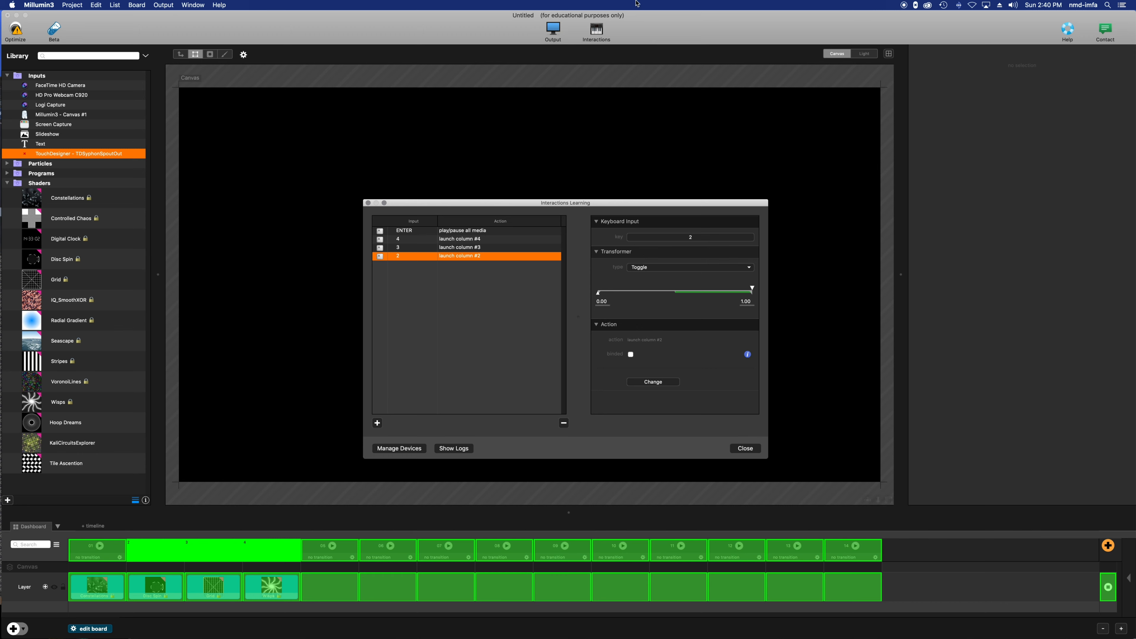
pyautogui.press('2')
pyautogui.click(666, 269)
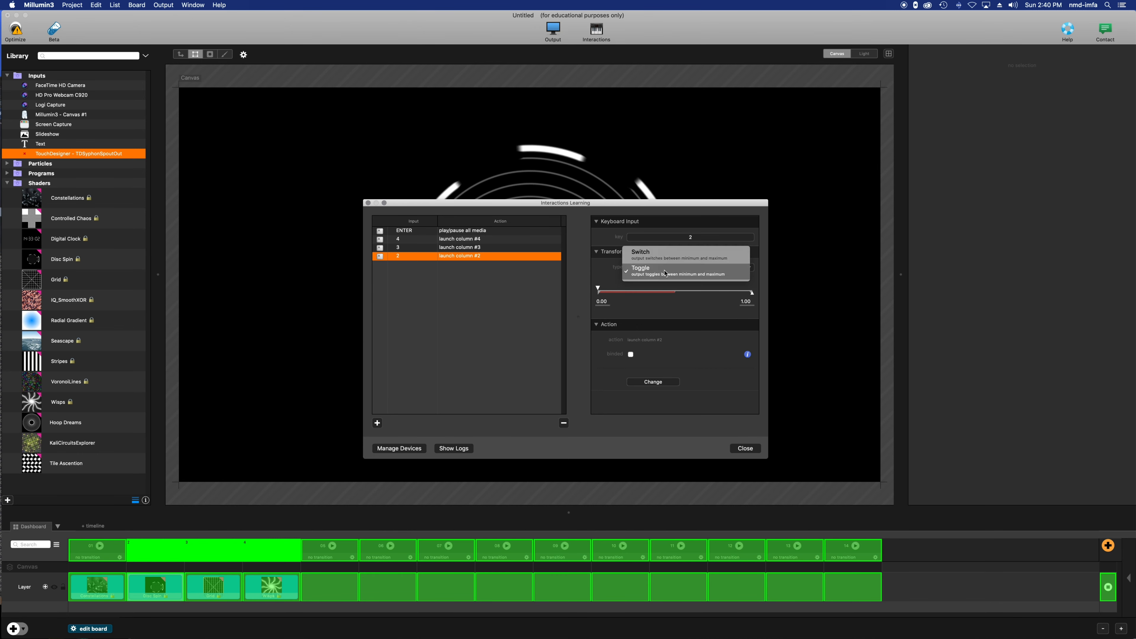
pyautogui.click(665, 254)
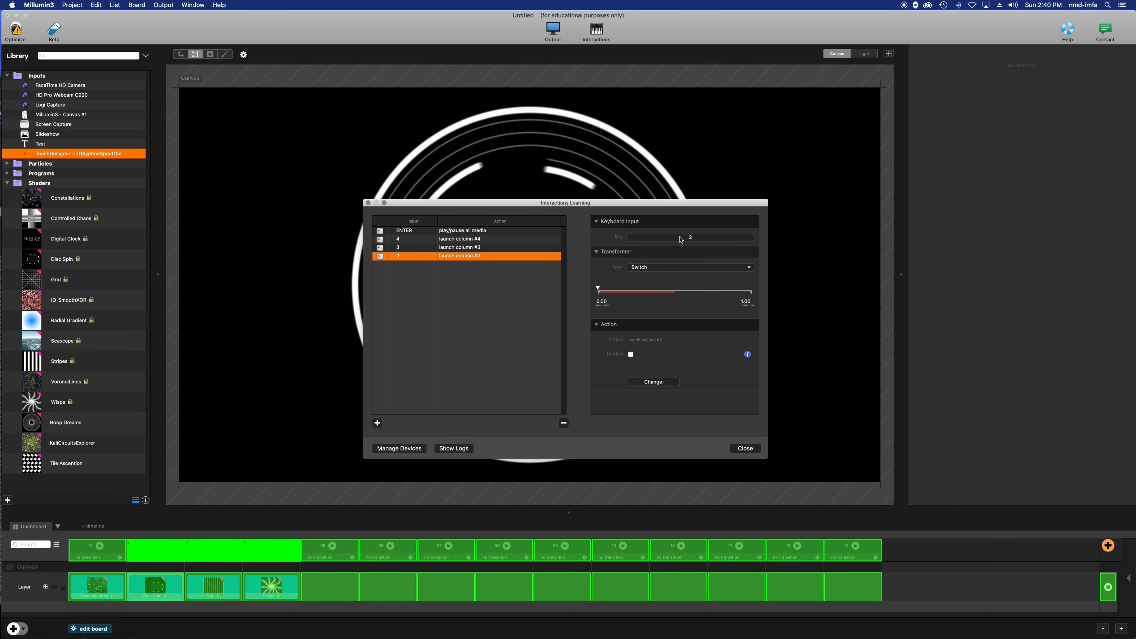
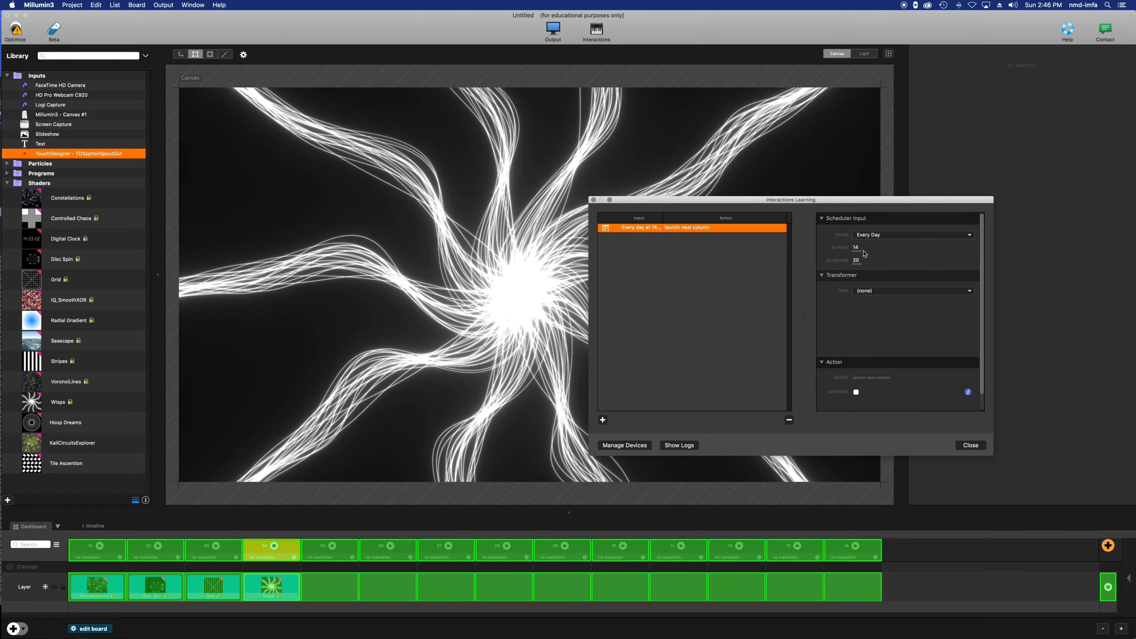
# Set the scheduler interaction to repeat periodically with a period of 30 seconds
pyautogui.click(857, 248)
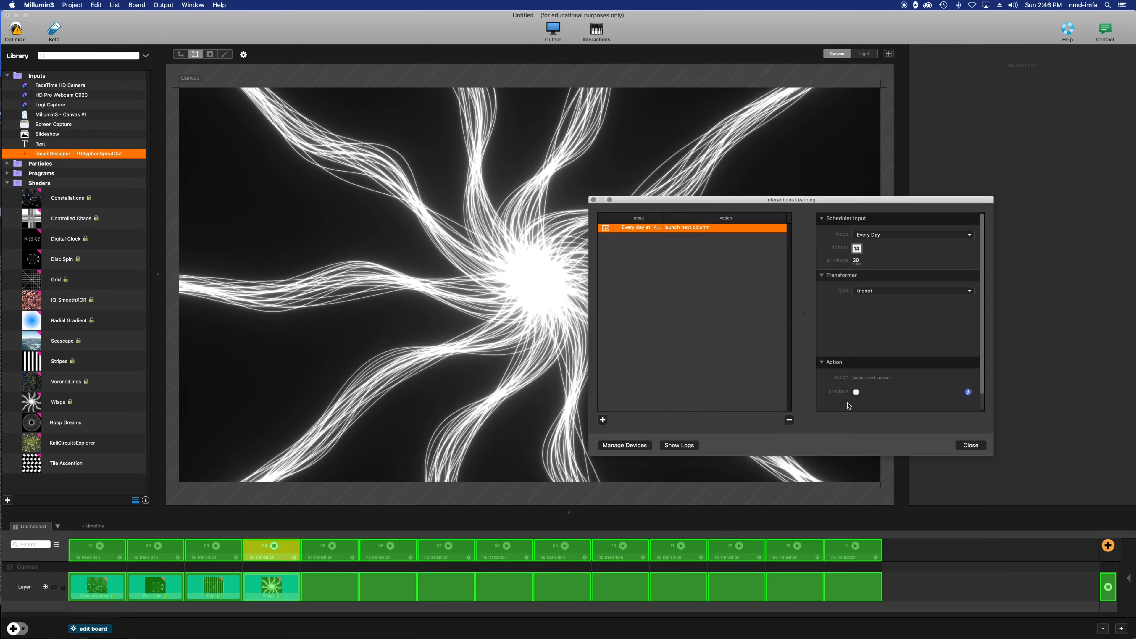
pyautogui.scroll(-2, 828, 405)
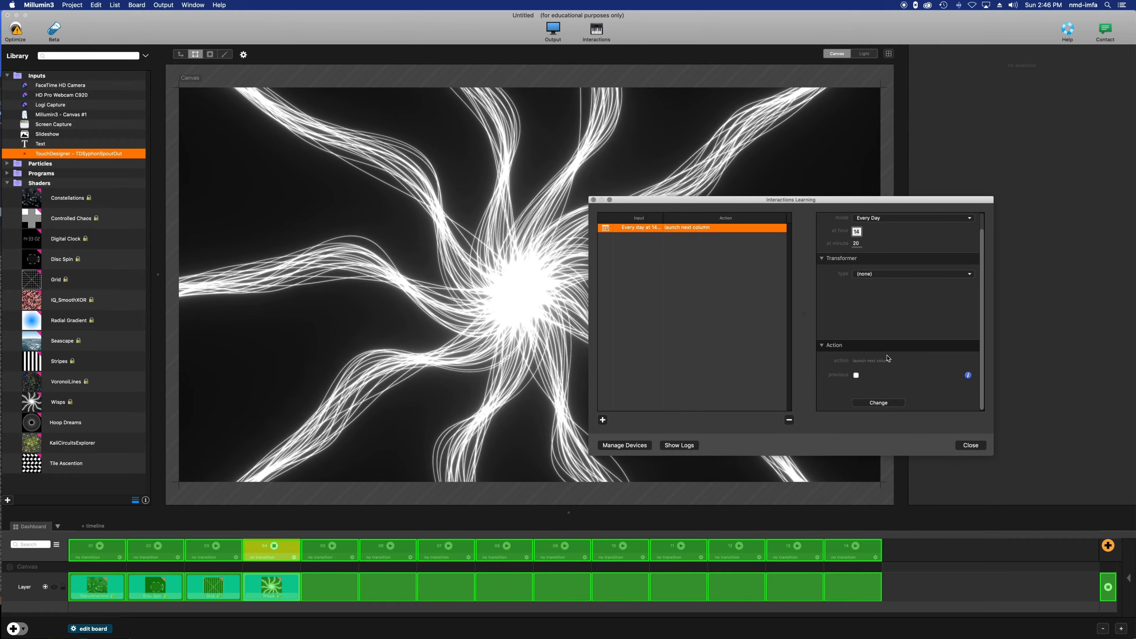
pyautogui.scroll(2, 888, 359)
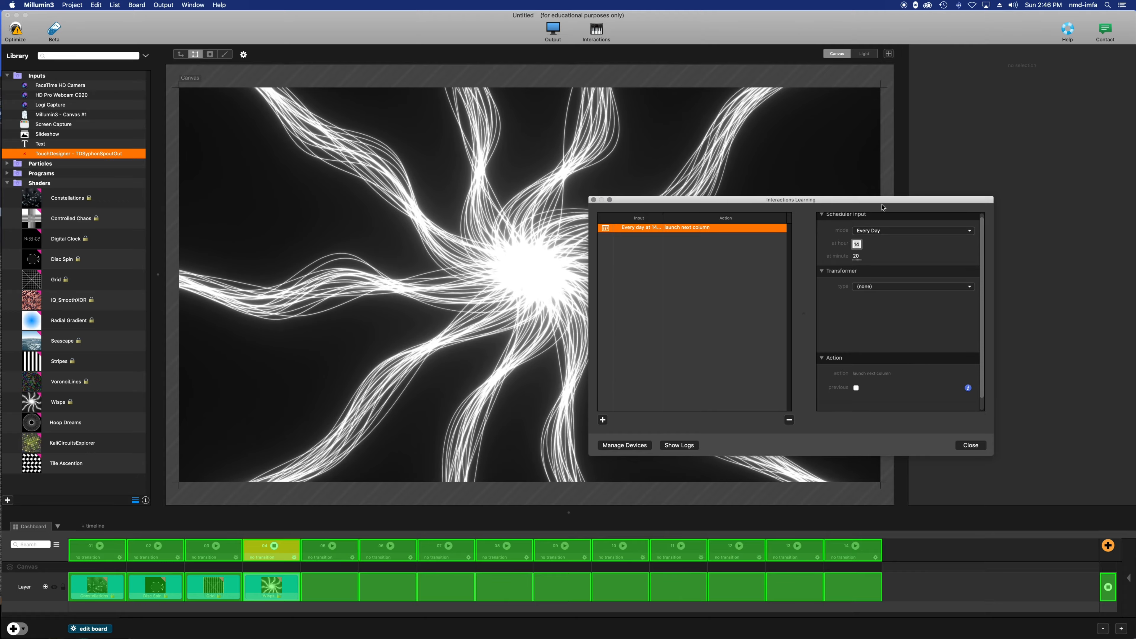
pyautogui.click(877, 230)
pyautogui.click(867, 217)
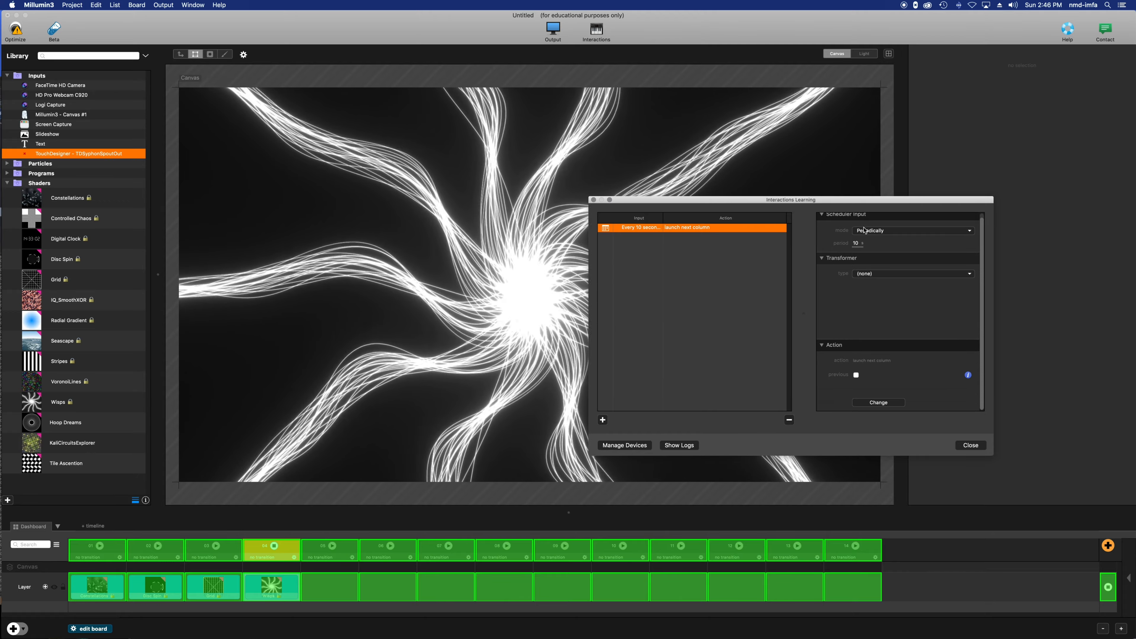
pyautogui.click(858, 243)
pyautogui.write('30')
pyautogui.press('Return')
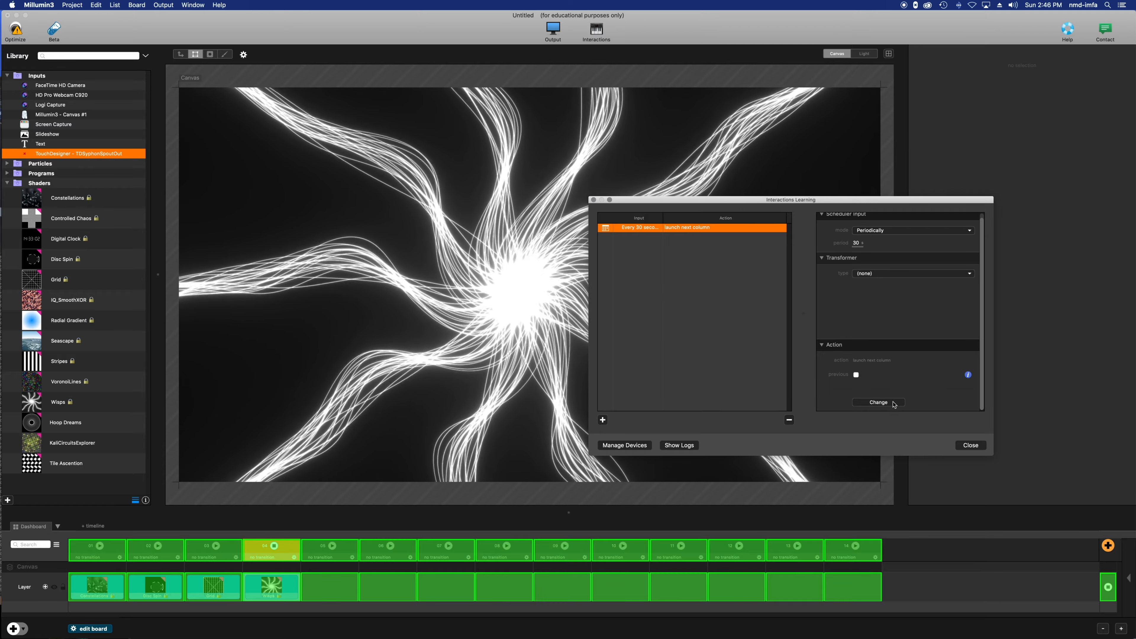
# Change the scheduler interaction's action to control the opacity of the canvas layer
pyautogui.click(879, 402)
pyautogui.click(853, 278)
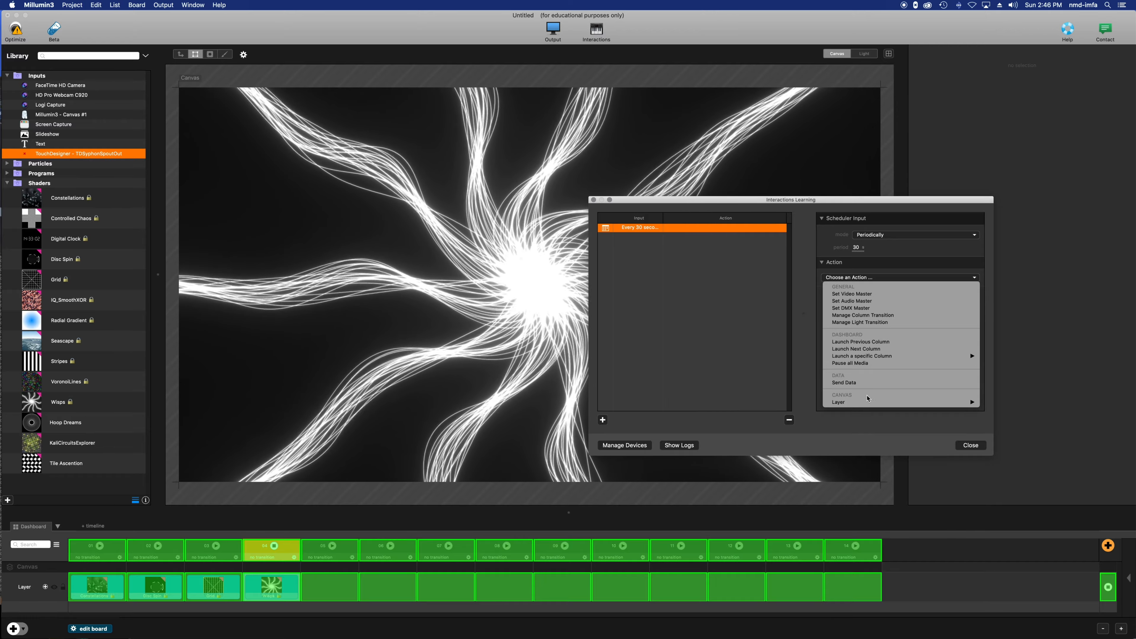
pyautogui.moveTo(864, 406)
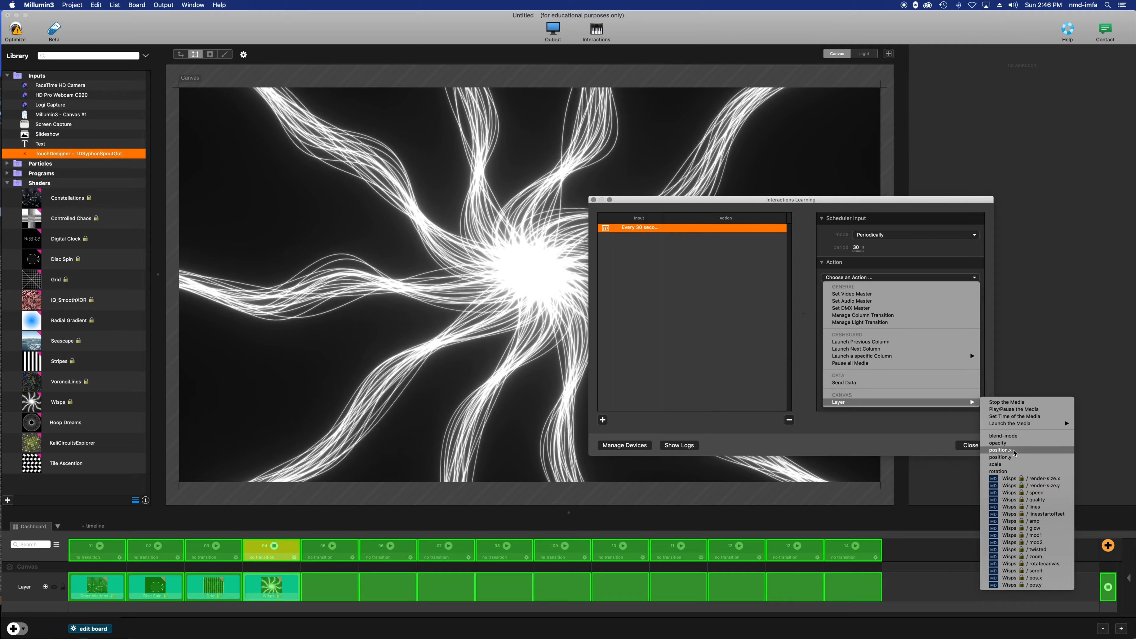
pyautogui.click(1004, 442)
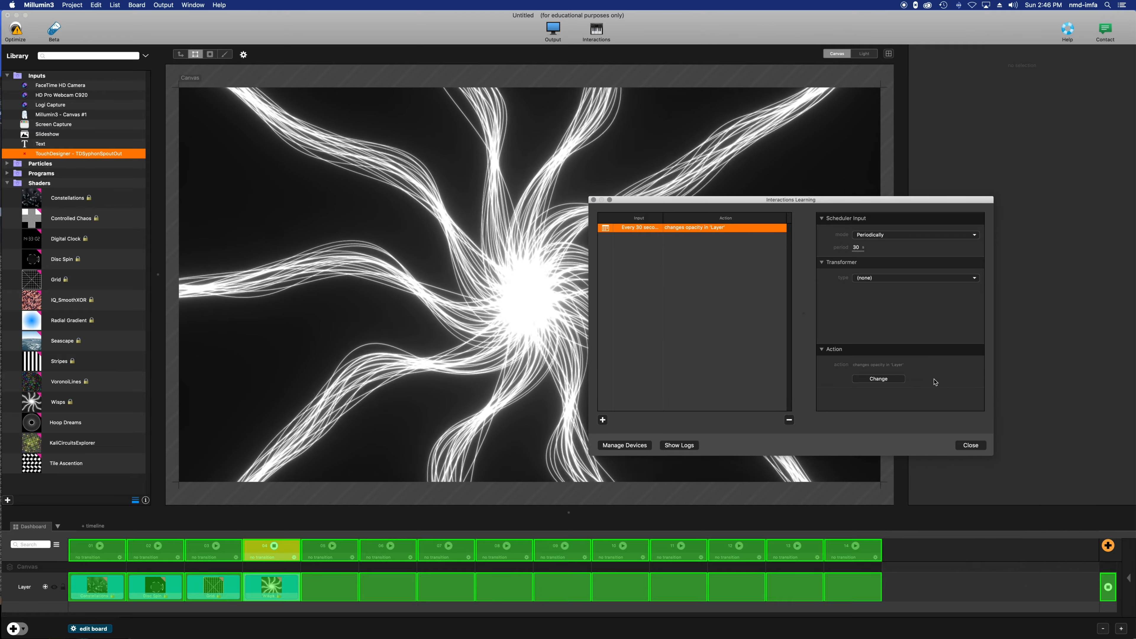
# Clear the scheduler interaction's opacity action and review the available actions and repeat modes
pyautogui.click(879, 379)
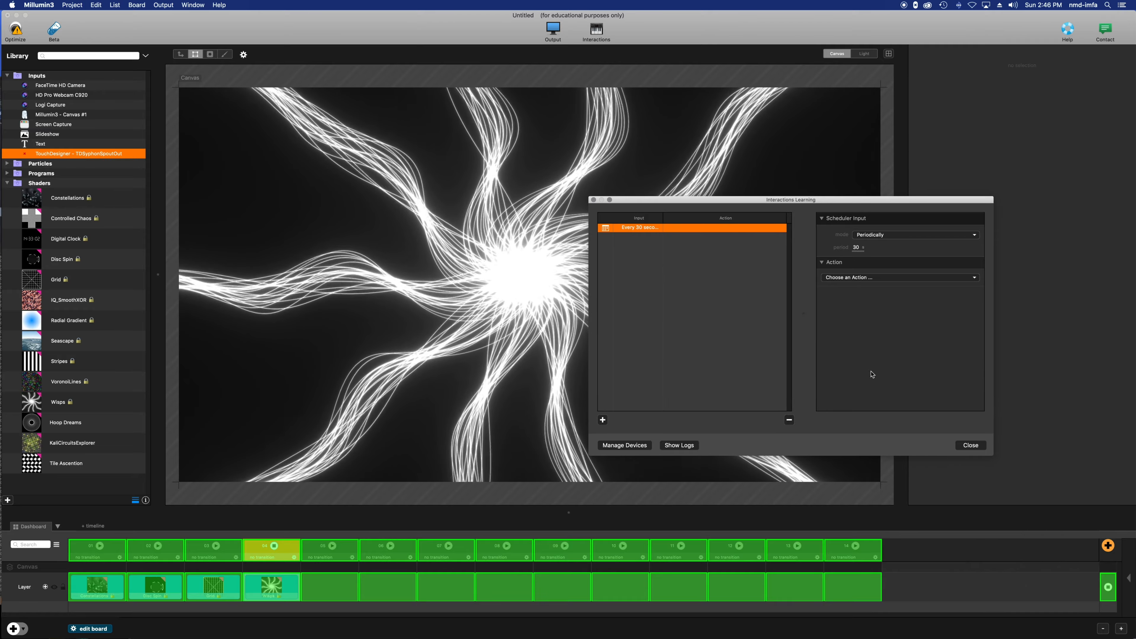
pyautogui.click(838, 277)
pyautogui.click(802, 291)
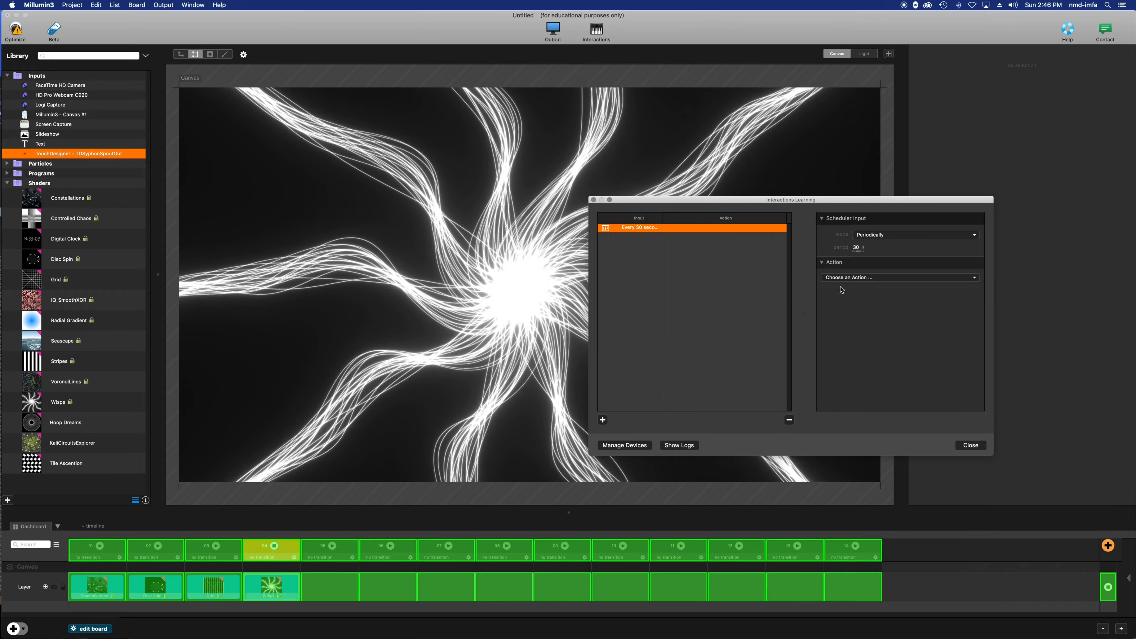
pyautogui.click(866, 236)
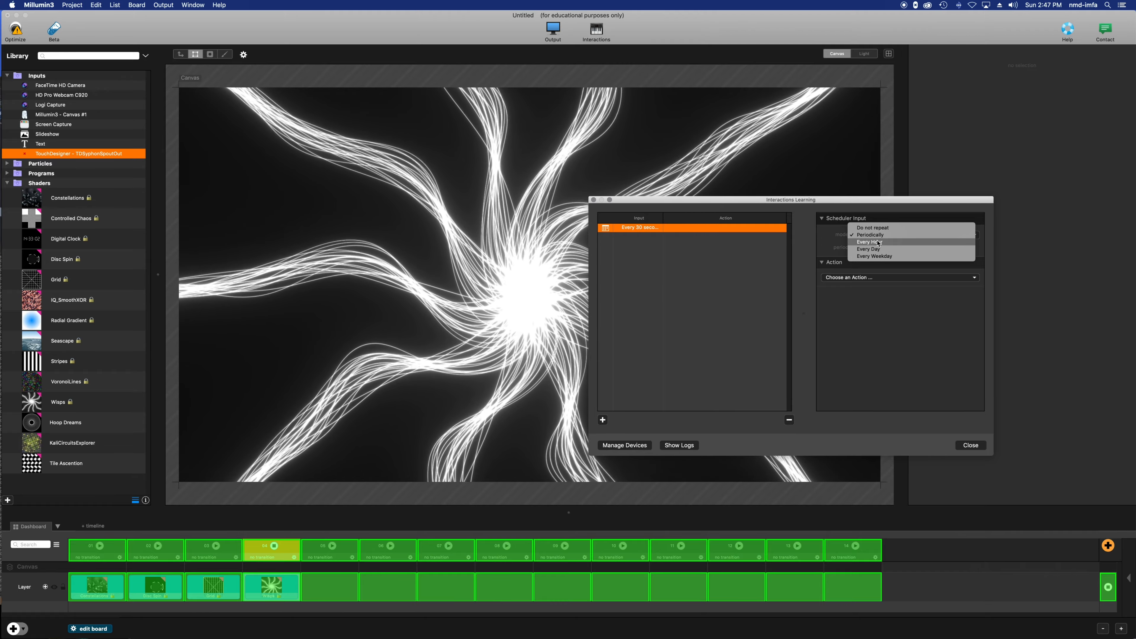
pyautogui.click(787, 259)
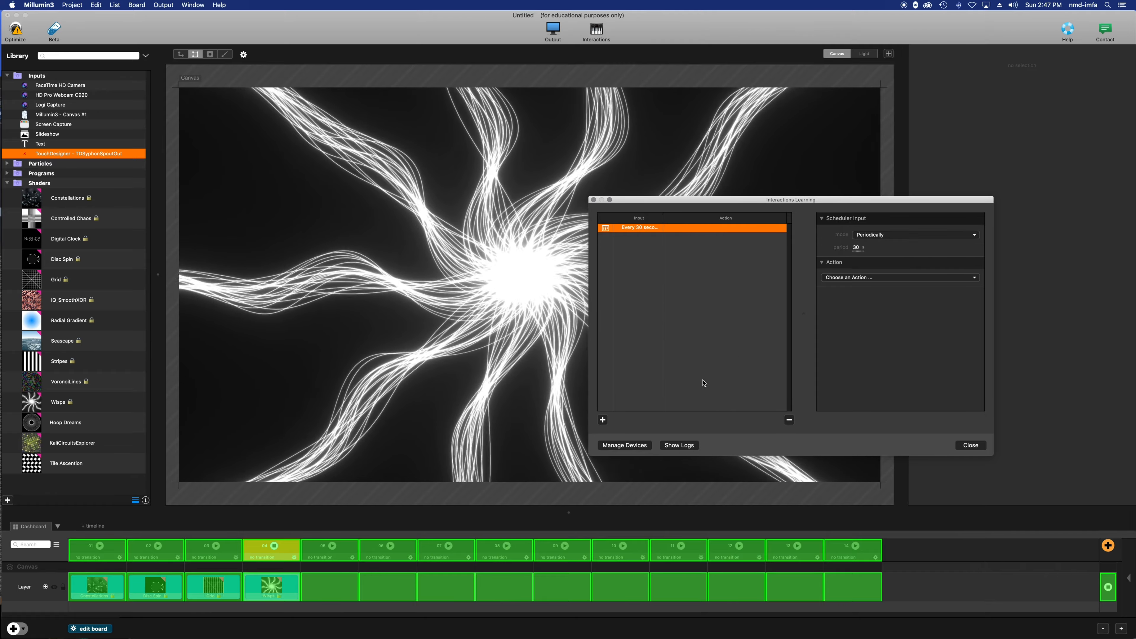
# Delete the scheduler interaction and add a Timecode interaction in its place
pyautogui.click(789, 421)
pyautogui.click(602, 420)
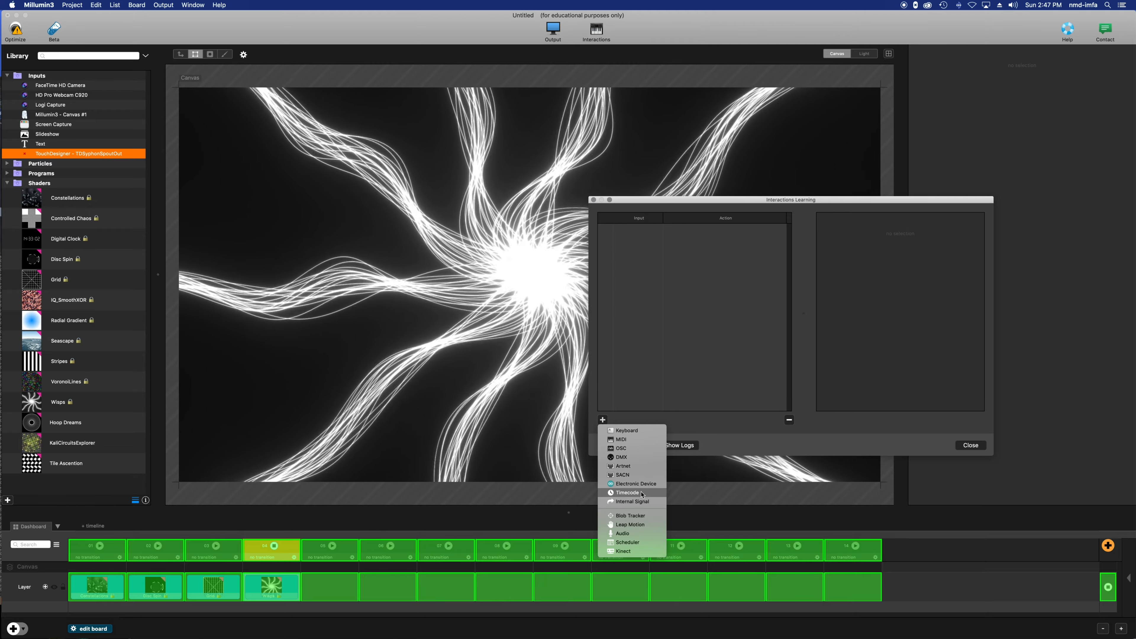
pyautogui.click(642, 492)
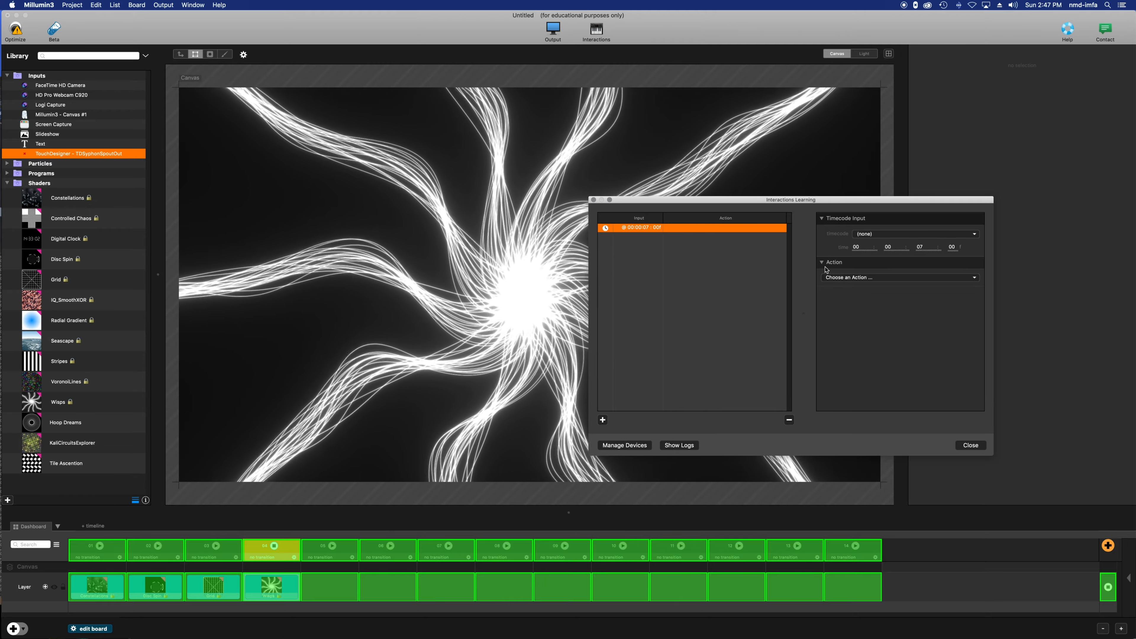
# Create a new timeline and place the Constellations shader at the start of its layer
pyautogui.click(99, 527)
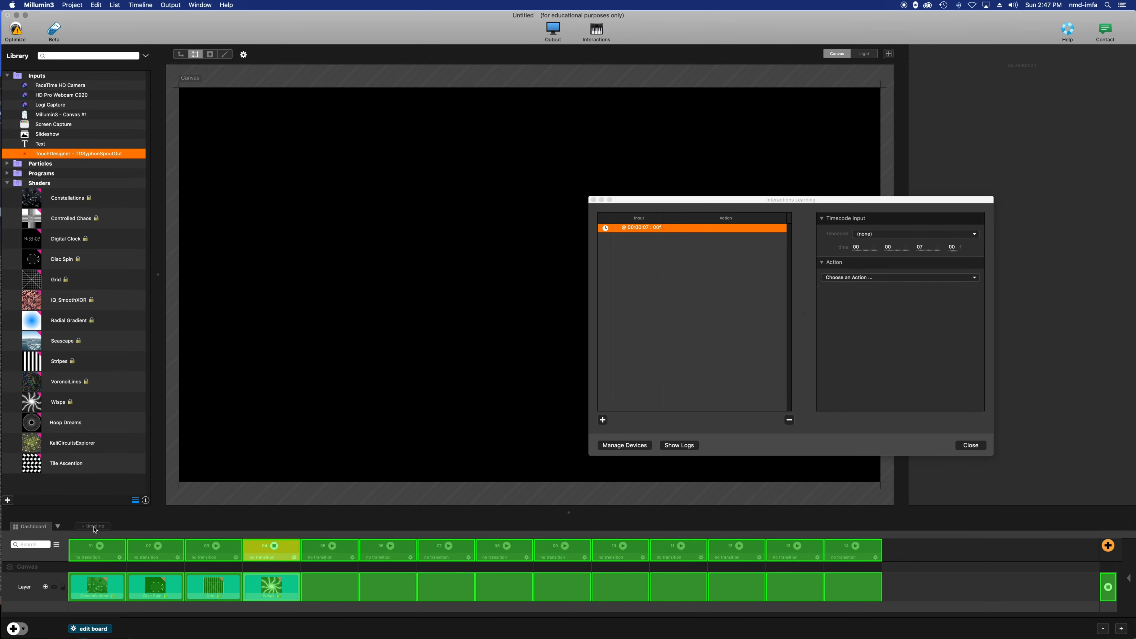
pyautogui.moveTo(31, 199); pyautogui.dragTo(120, 577)
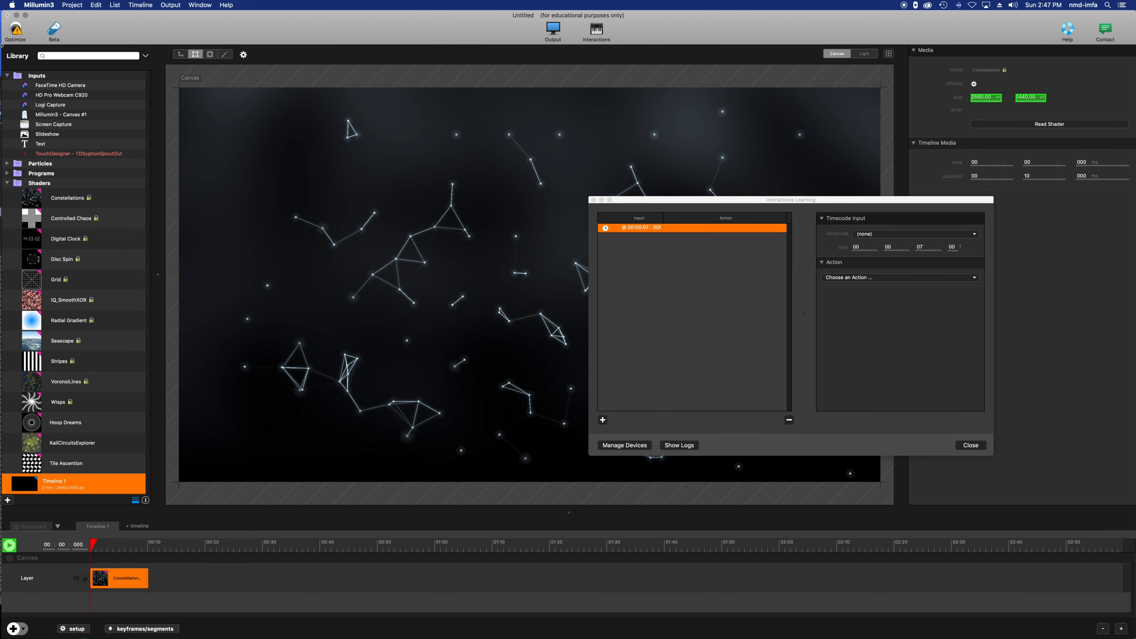
# Add the Grid shader to the timeline layer at about the one-minute mark and move the playhead to about 8 seconds
pyautogui.moveTo(29, 281); pyautogui.dragTo(466, 575)
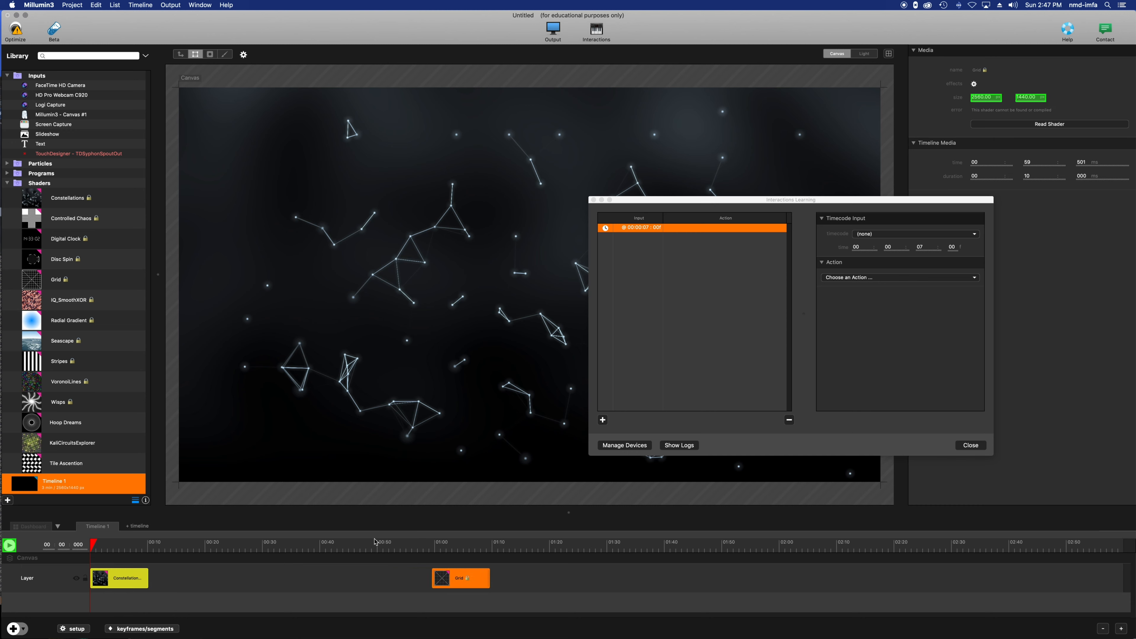
pyautogui.click(137, 547)
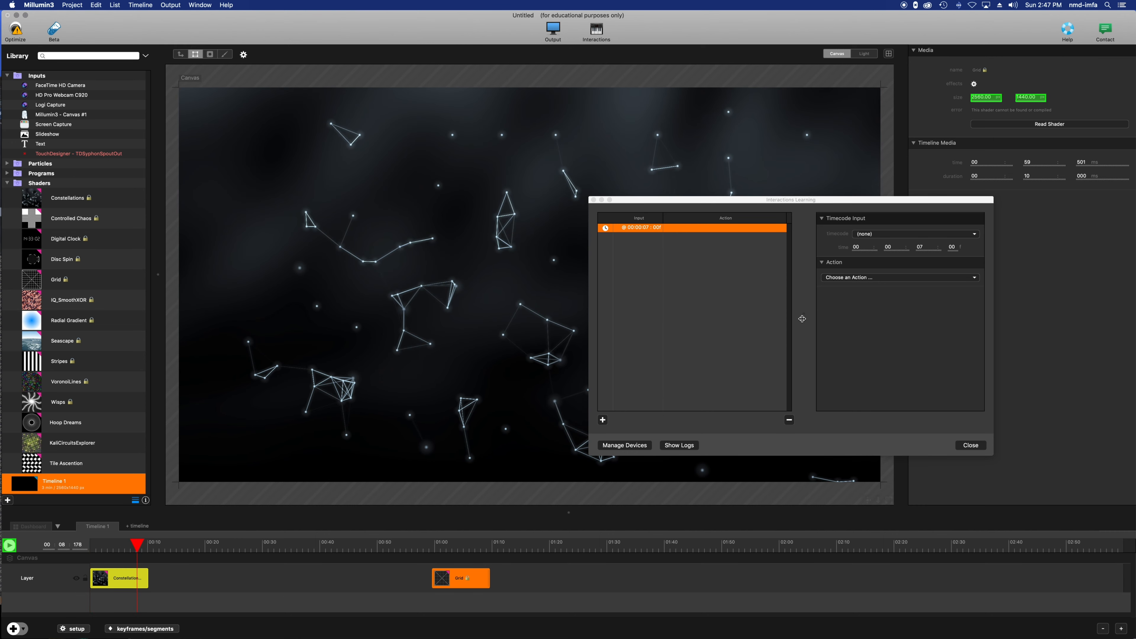
pyautogui.click(920, 248)
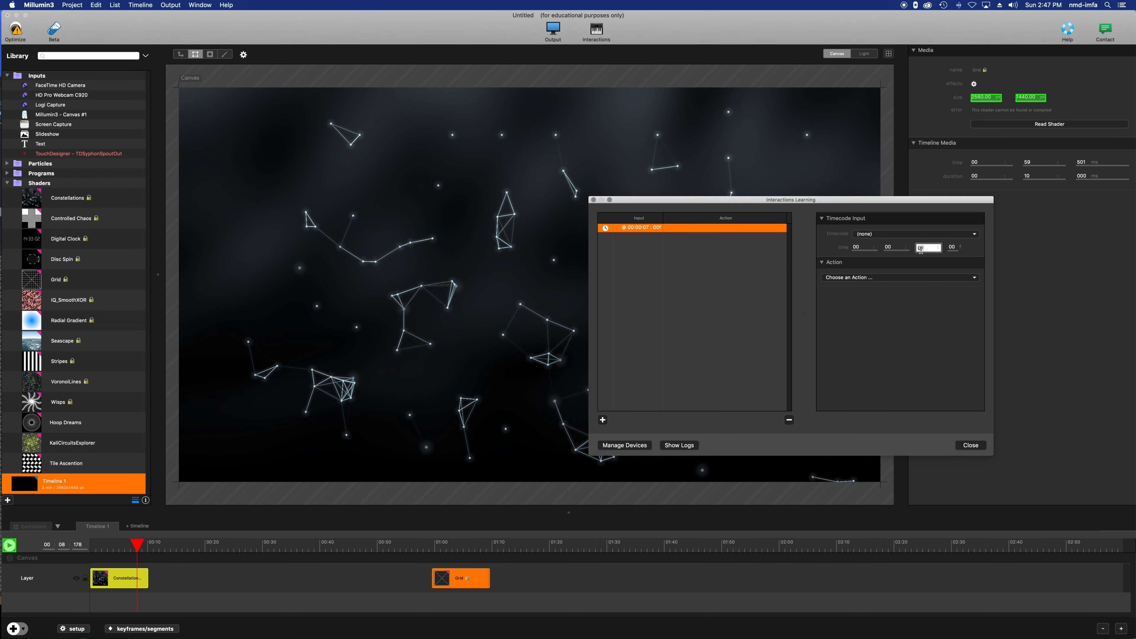
pyautogui.click(865, 279)
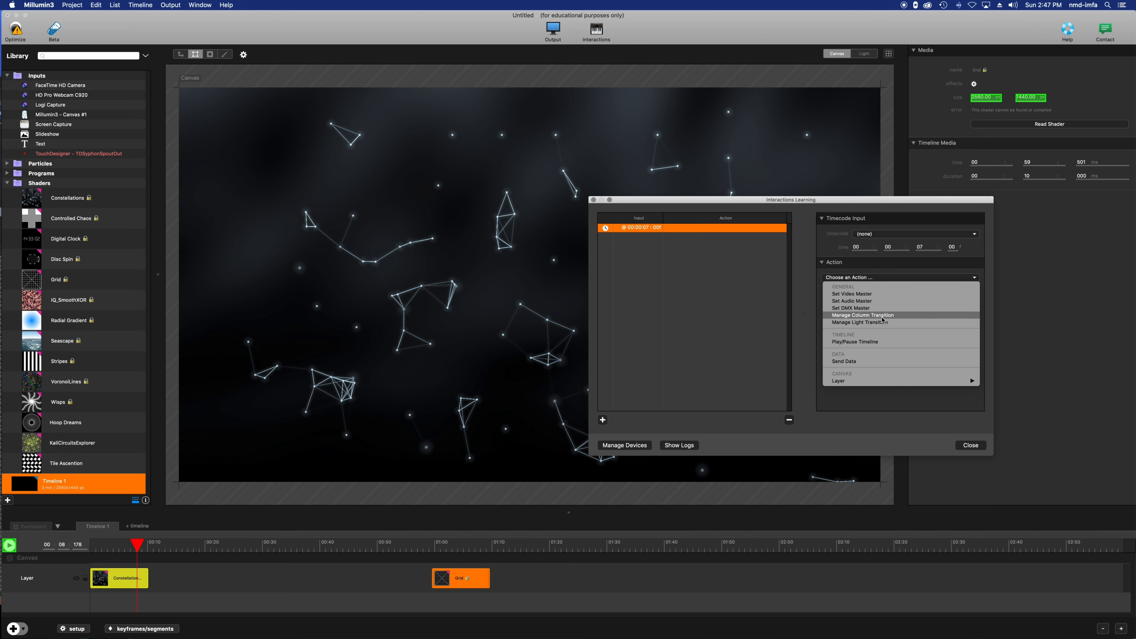
pyautogui.click(869, 342)
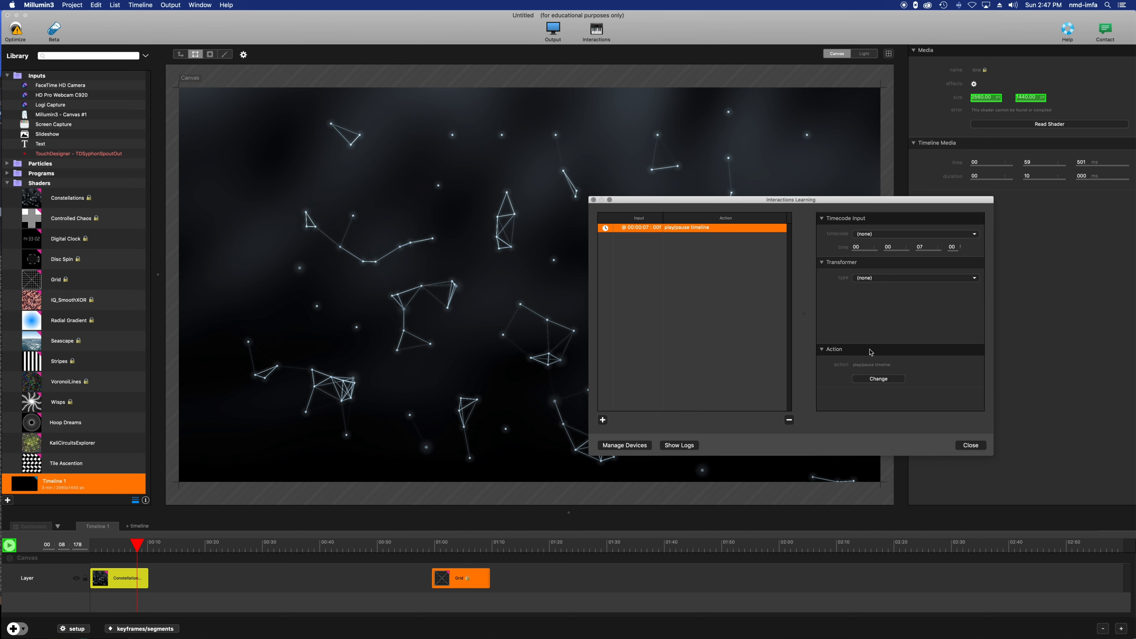
pyautogui.click(888, 278)
pyautogui.click(830, 271)
pyautogui.click(884, 279)
pyautogui.click(884, 282)
pyautogui.click(873, 380)
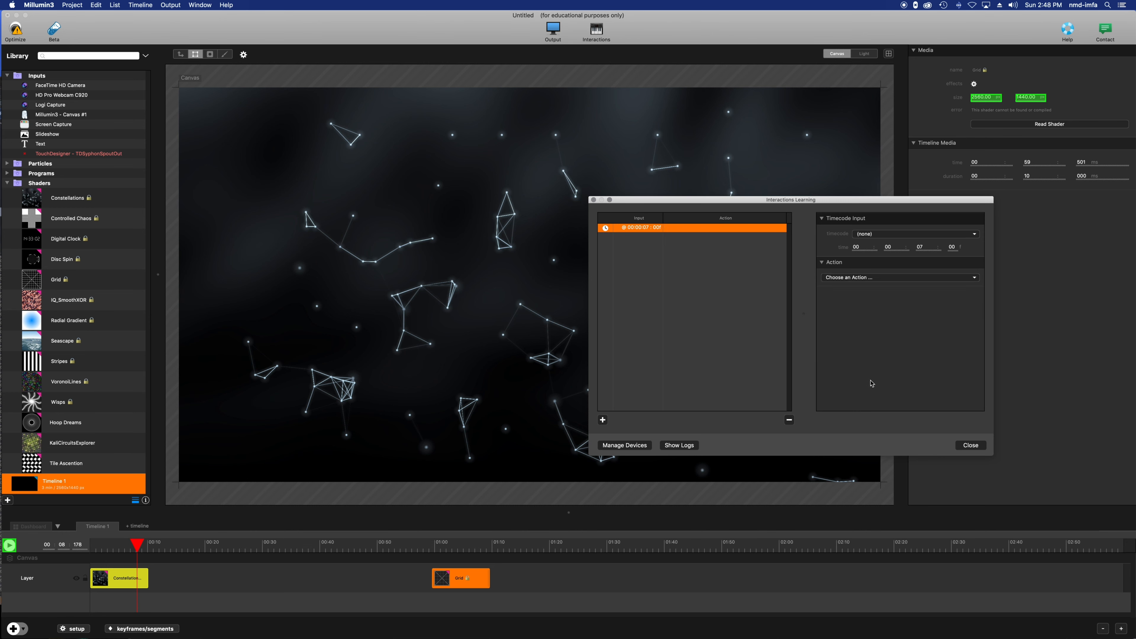
# Set the timecode interaction's action to Play/Pause Timeline and close the interactions window
pyautogui.click(865, 277)
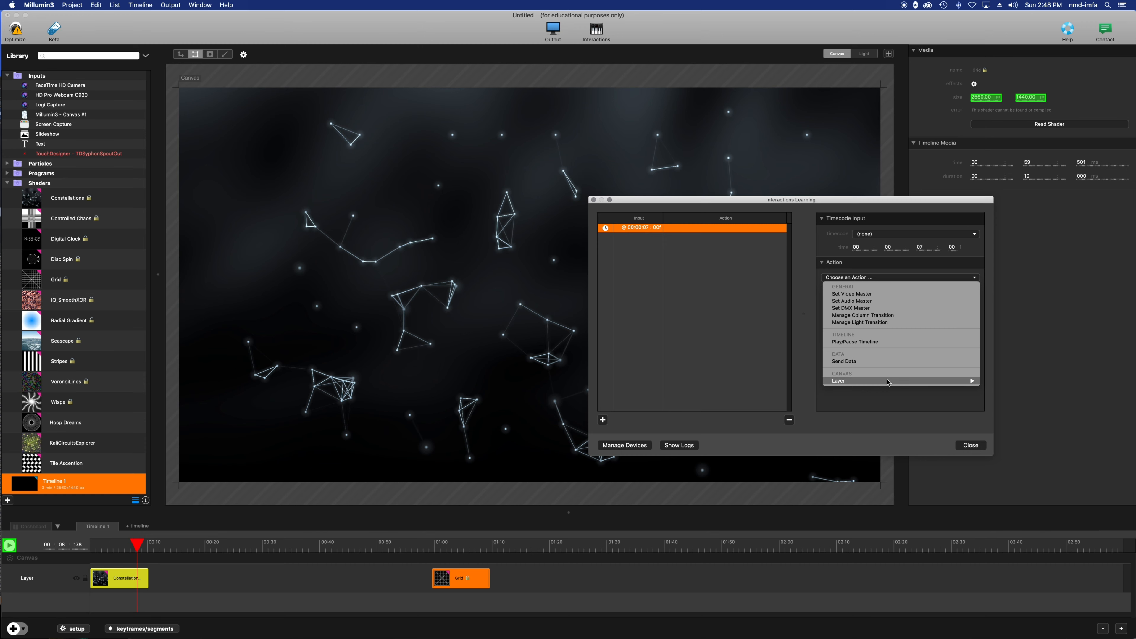
pyautogui.moveTo(888, 382)
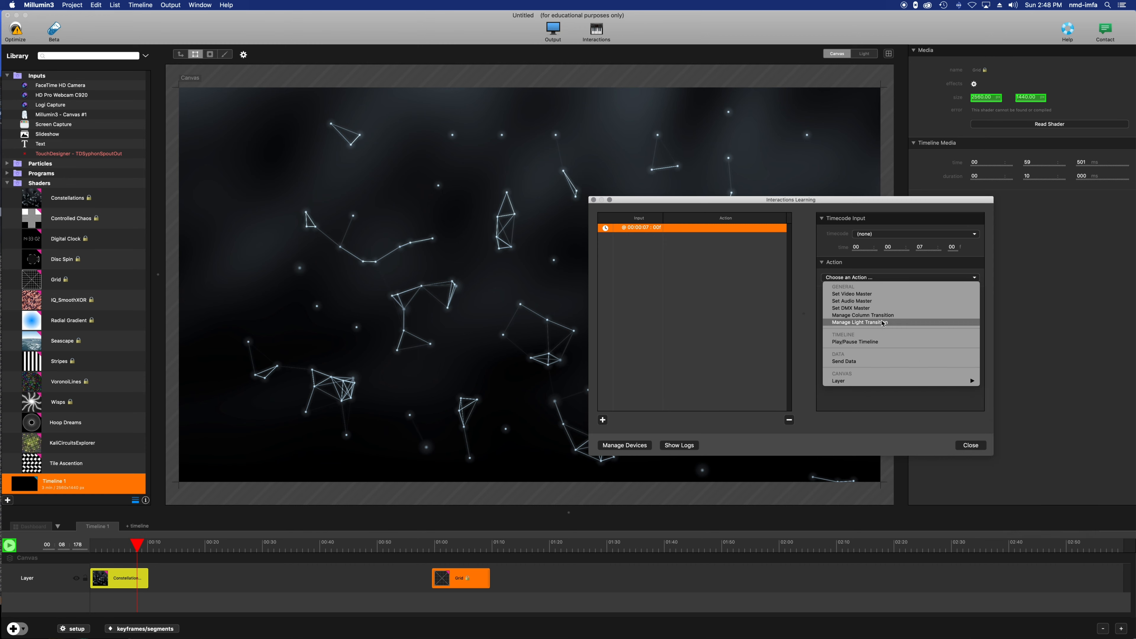
pyautogui.click(844, 343)
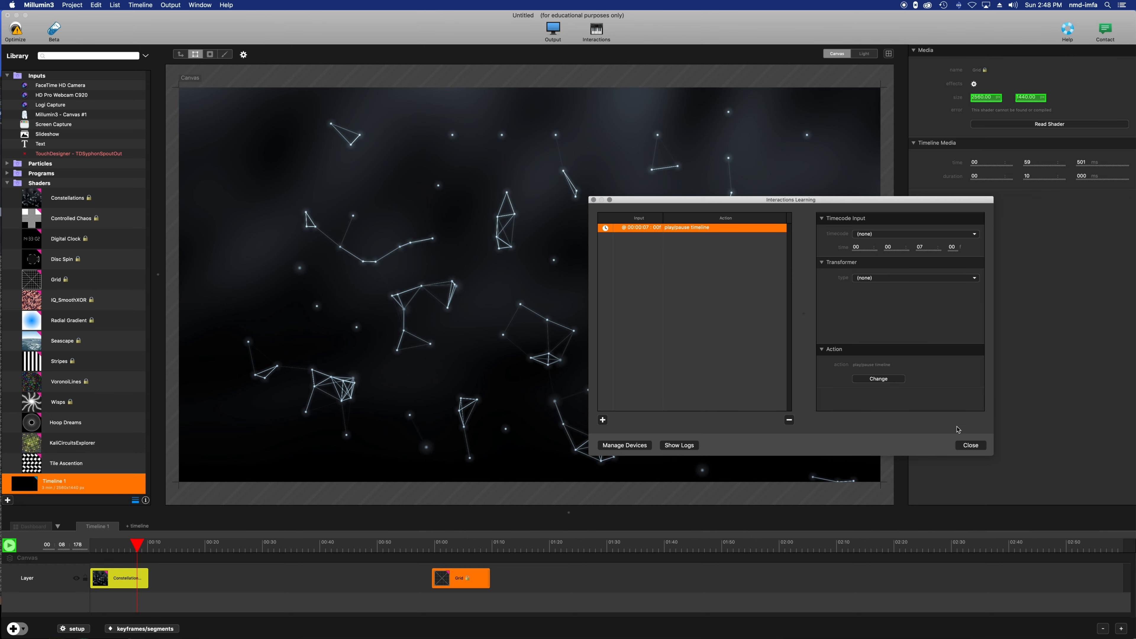
pyautogui.click(979, 446)
# Play the timeline from its start past the 7-second timecode trigger and stop playback
pyautogui.moveTo(137, 544); pyautogui.dragTo(74, 540)
pyautogui.press('space')
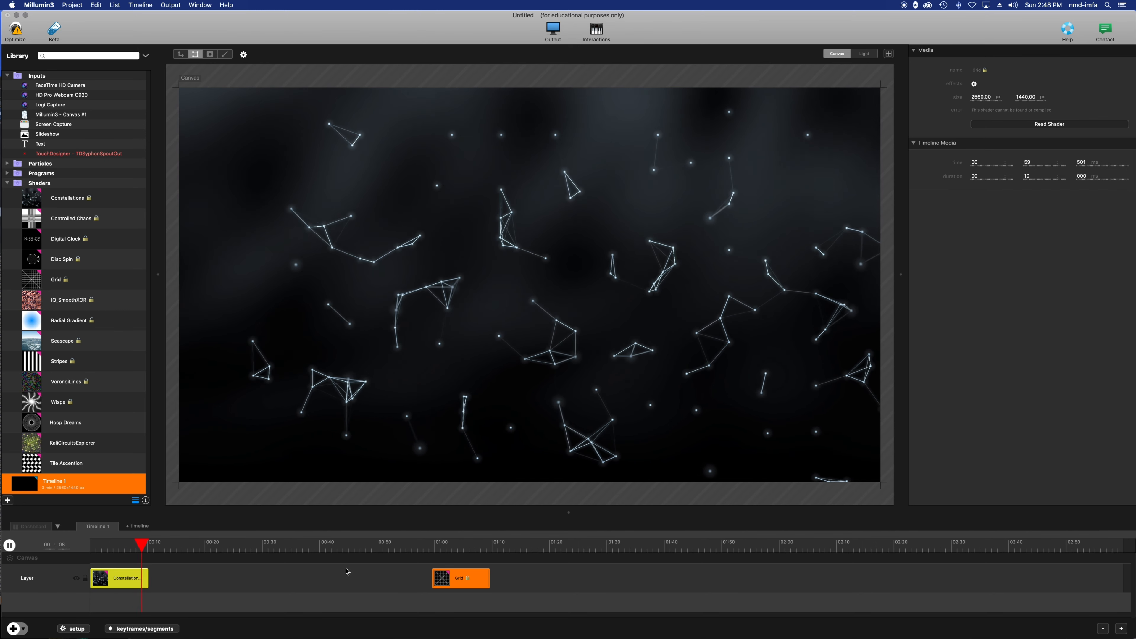
pyautogui.press('space')
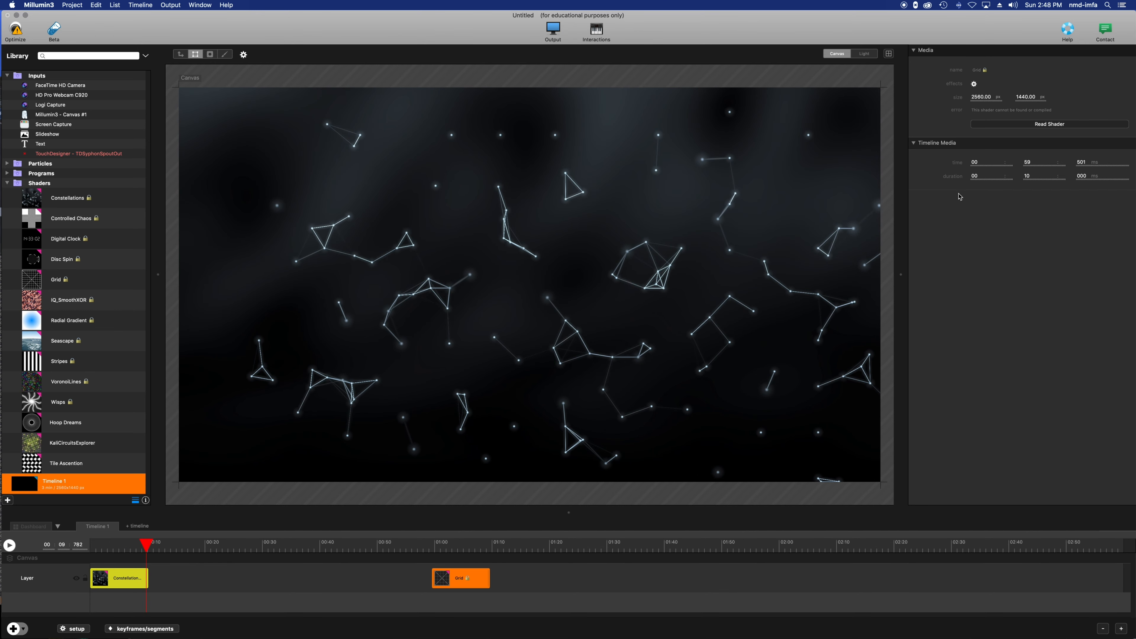
# Reopen the interactions window and check which timecode sources the timecode interaction offers
pyautogui.click(599, 32)
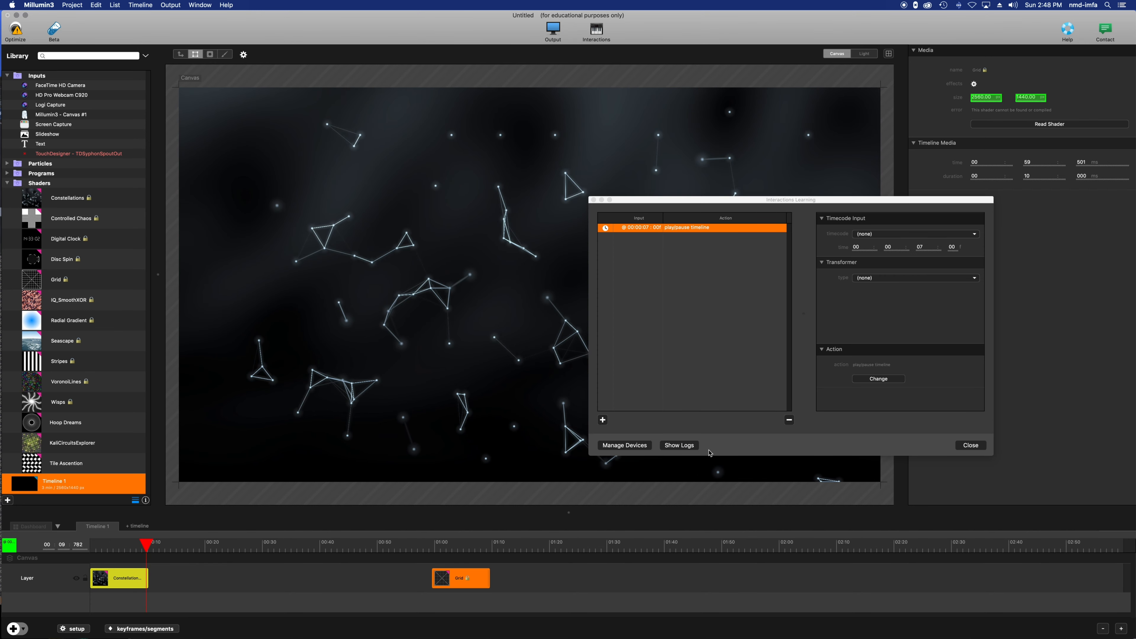
pyautogui.click(677, 229)
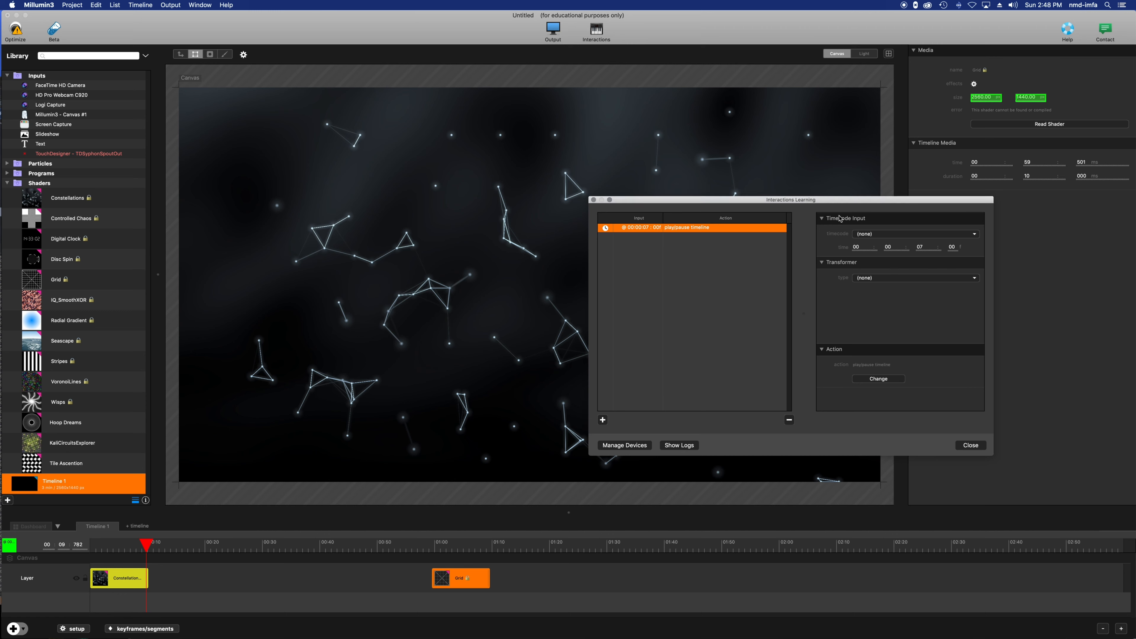
pyautogui.click(883, 234)
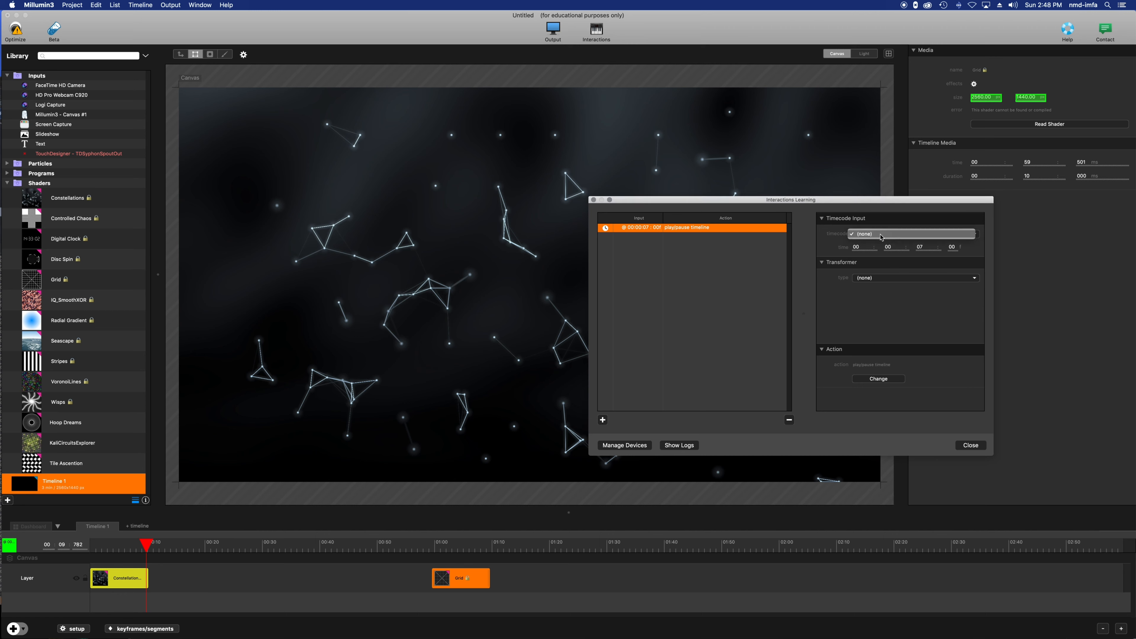
pyautogui.click(879, 236)
pyautogui.click(926, 248)
pyautogui.click(978, 235)
pyautogui.click(972, 235)
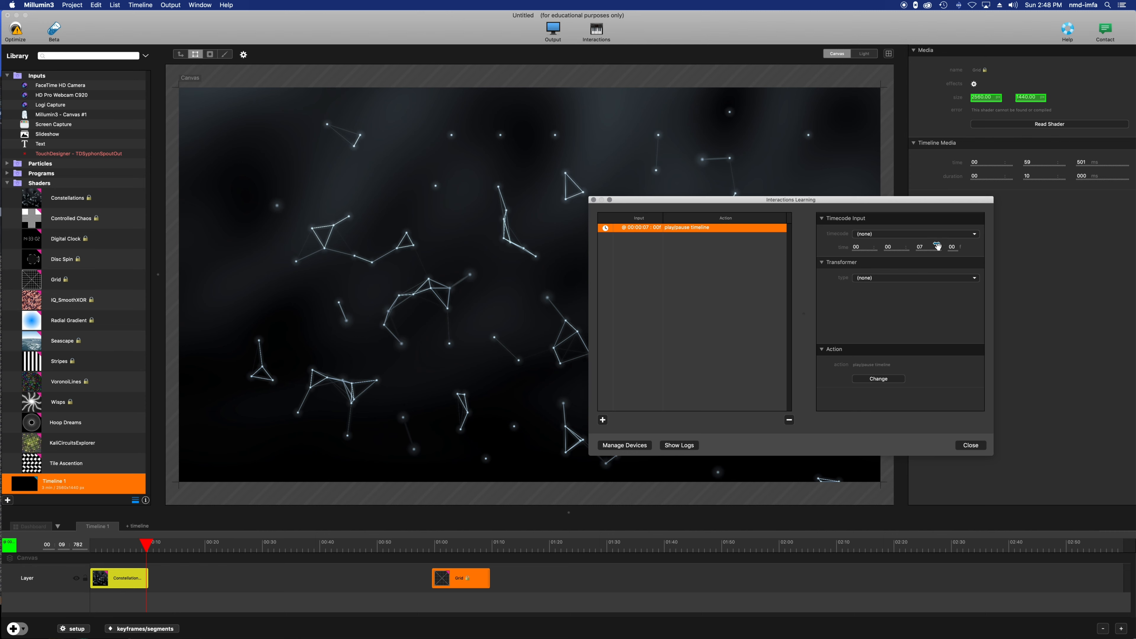
# Set the timecode interaction's transformer to Switch and close the interactions window
pyautogui.click(873, 280)
pyautogui.click(875, 289)
pyautogui.click(899, 278)
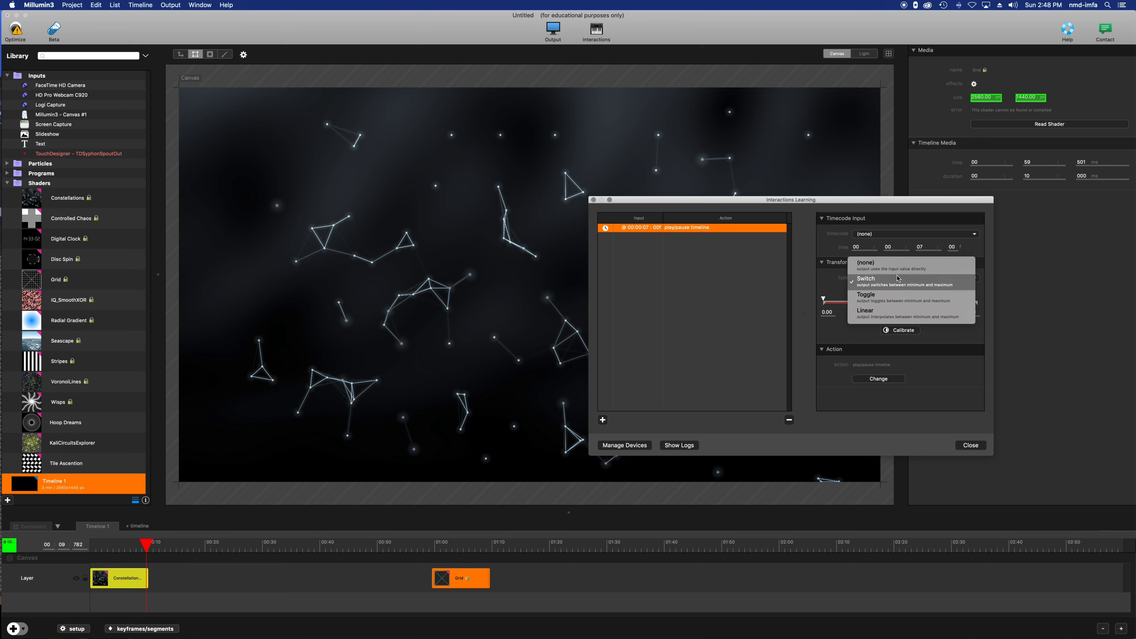
pyautogui.click(836, 285)
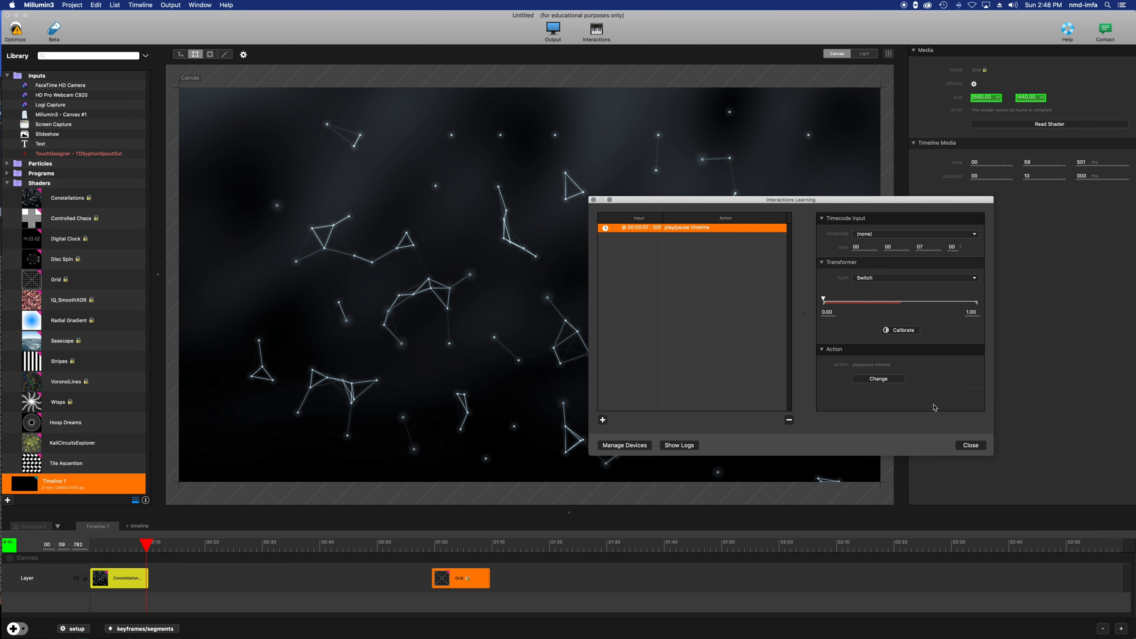
pyautogui.click(971, 445)
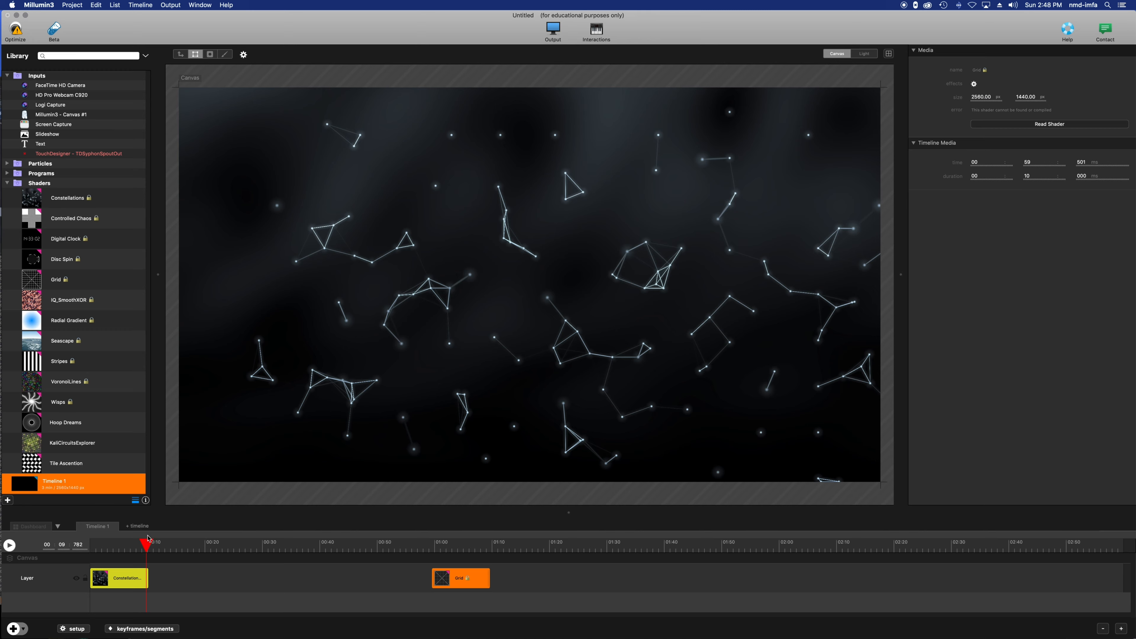
# Rewind the timeline and replay it to test the timecode interaction with the Switch transformer, stopping playback manually
pyautogui.moveTo(147, 540); pyautogui.dragTo(88, 540)
pyautogui.press('space')
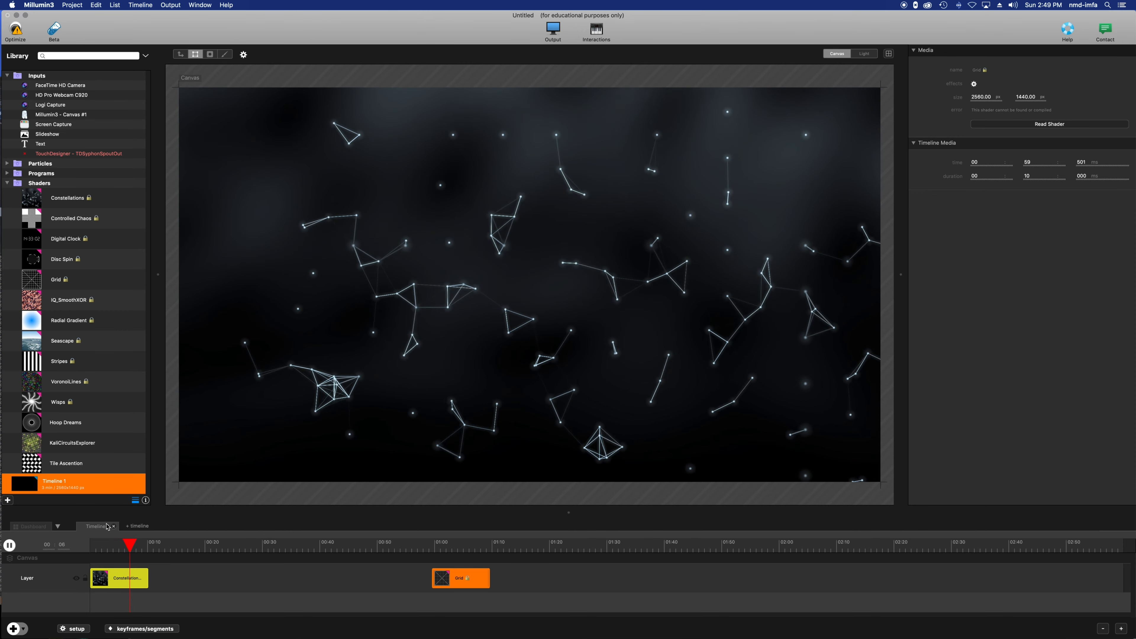
pyautogui.press('space')
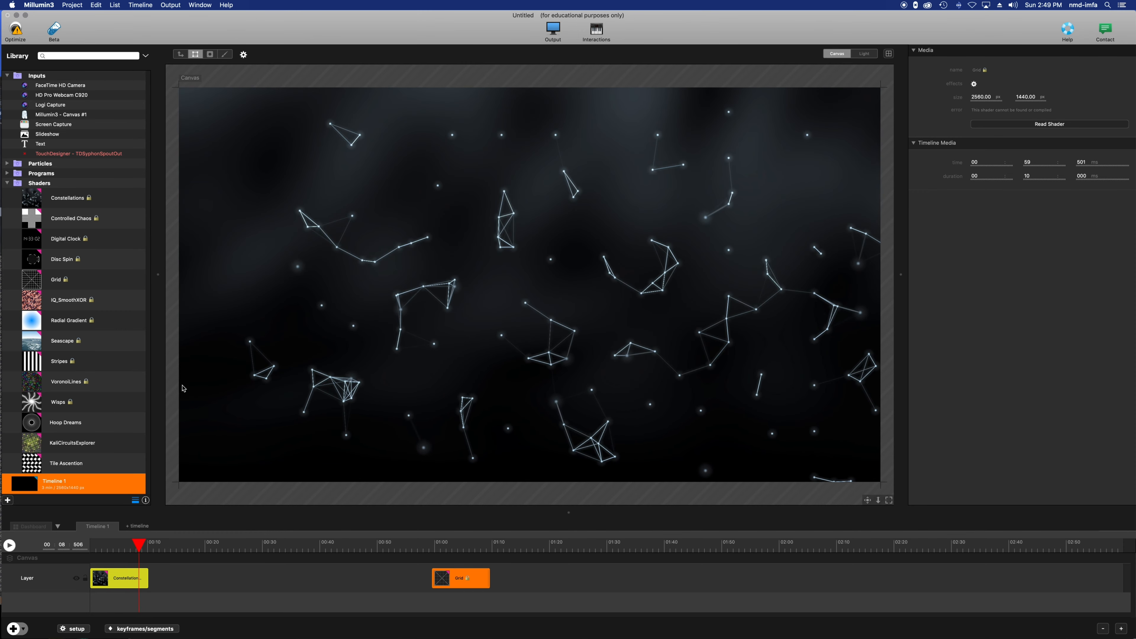
# Return to the dashboard and add a MIDI interaction alongside the timecode one
pyautogui.click(50, 528)
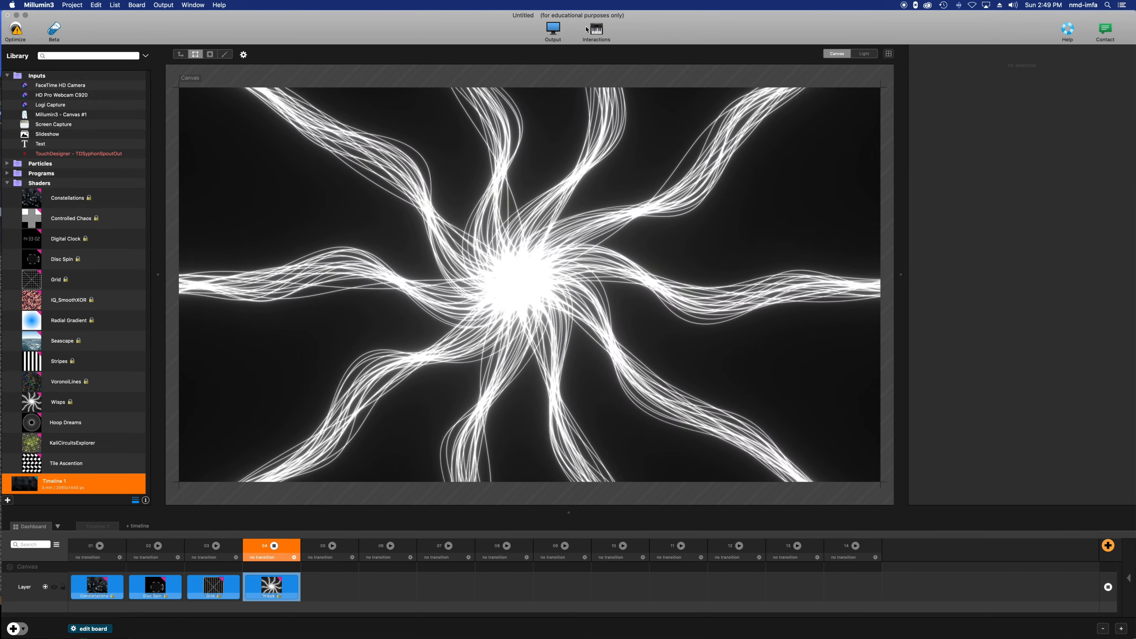
pyautogui.click(596, 30)
pyautogui.click(603, 419)
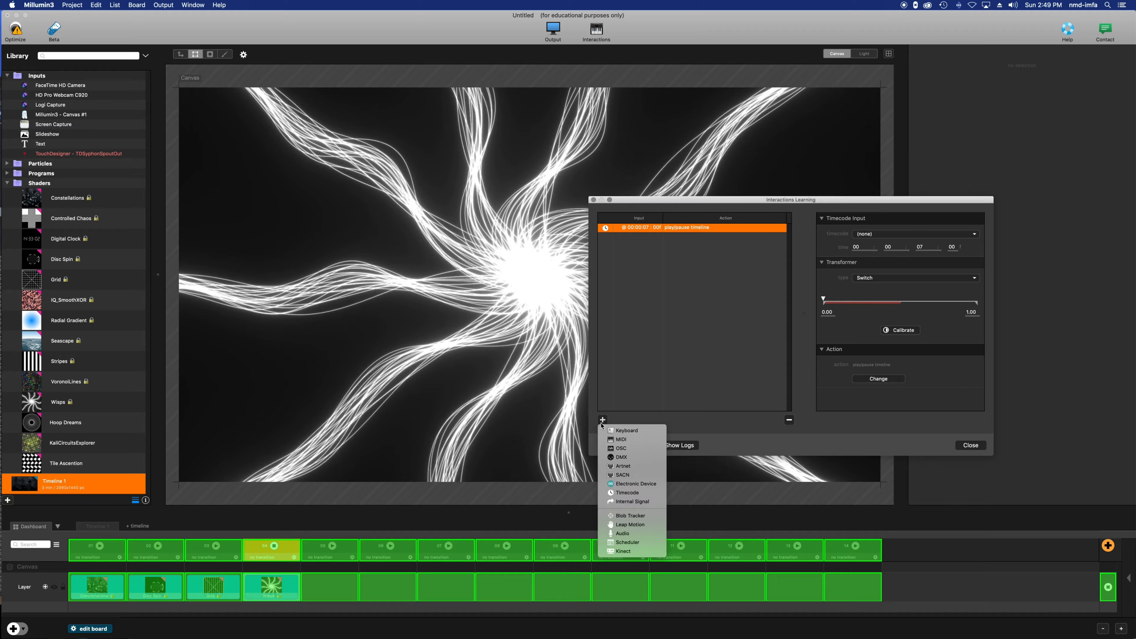
pyautogui.click(621, 440)
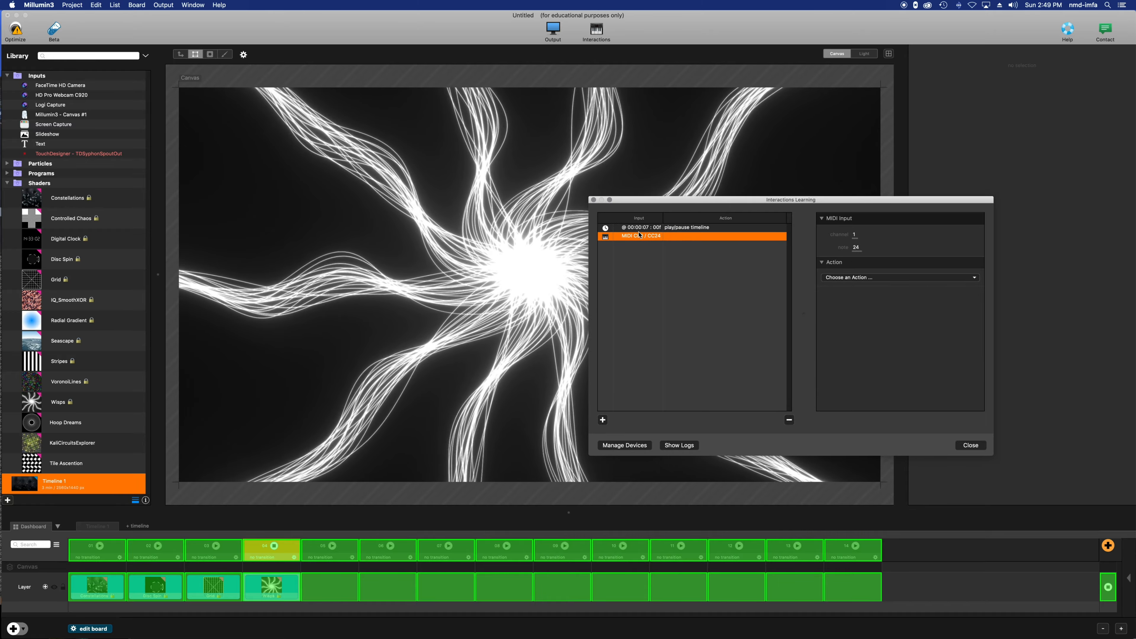
# Review the actions available for the MIDI interaction and the list of interaction input types
pyautogui.click(856, 278)
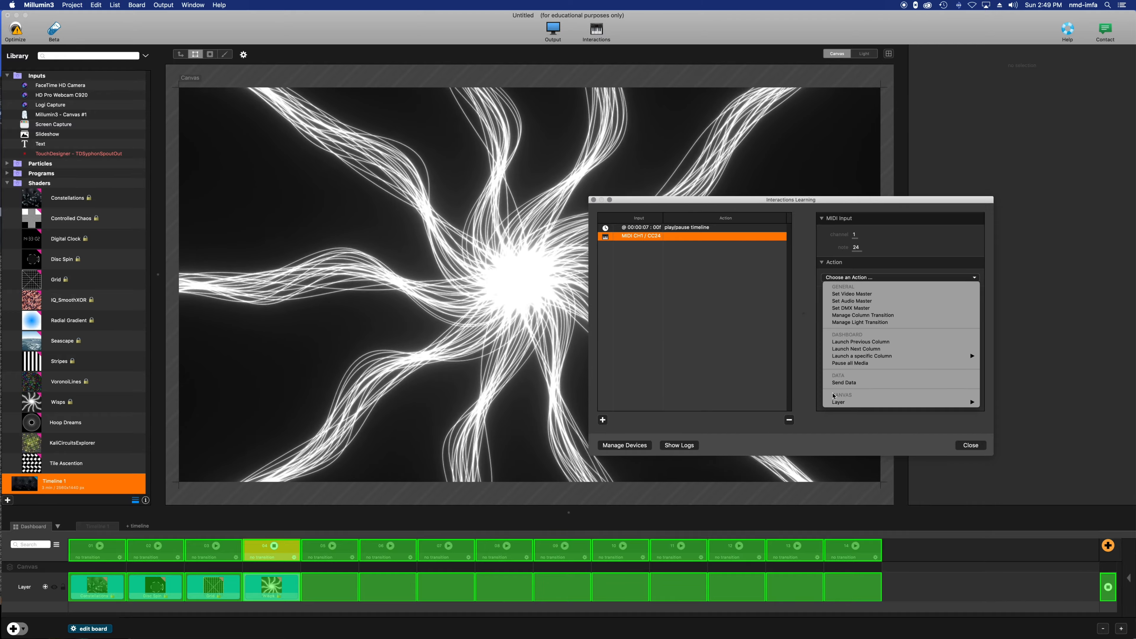
pyautogui.moveTo(864, 357)
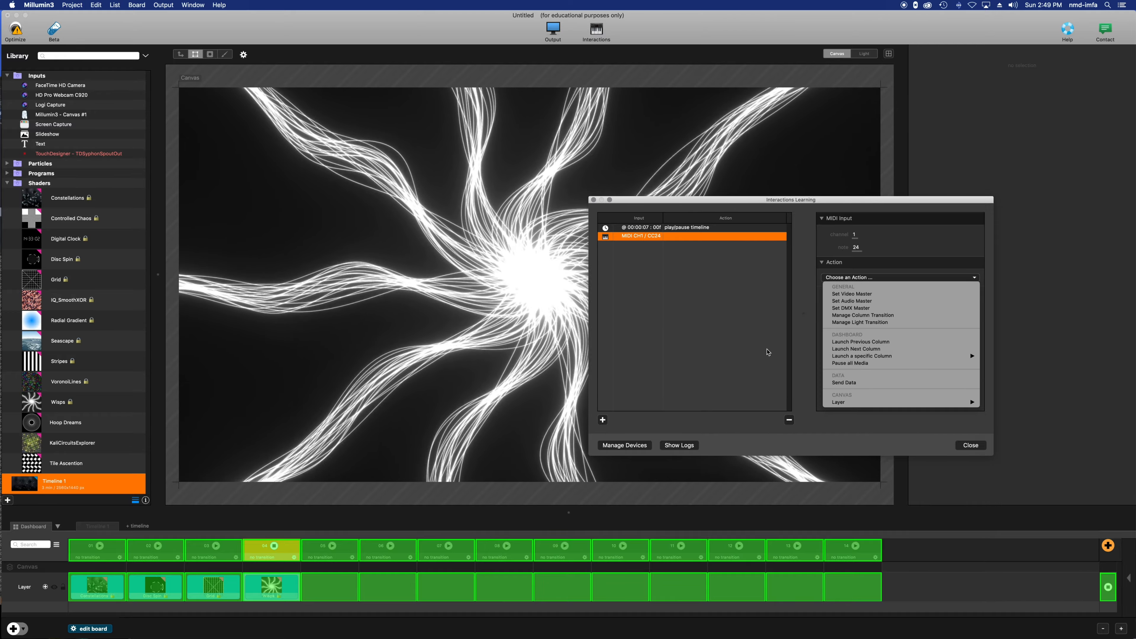
pyautogui.click(767, 353)
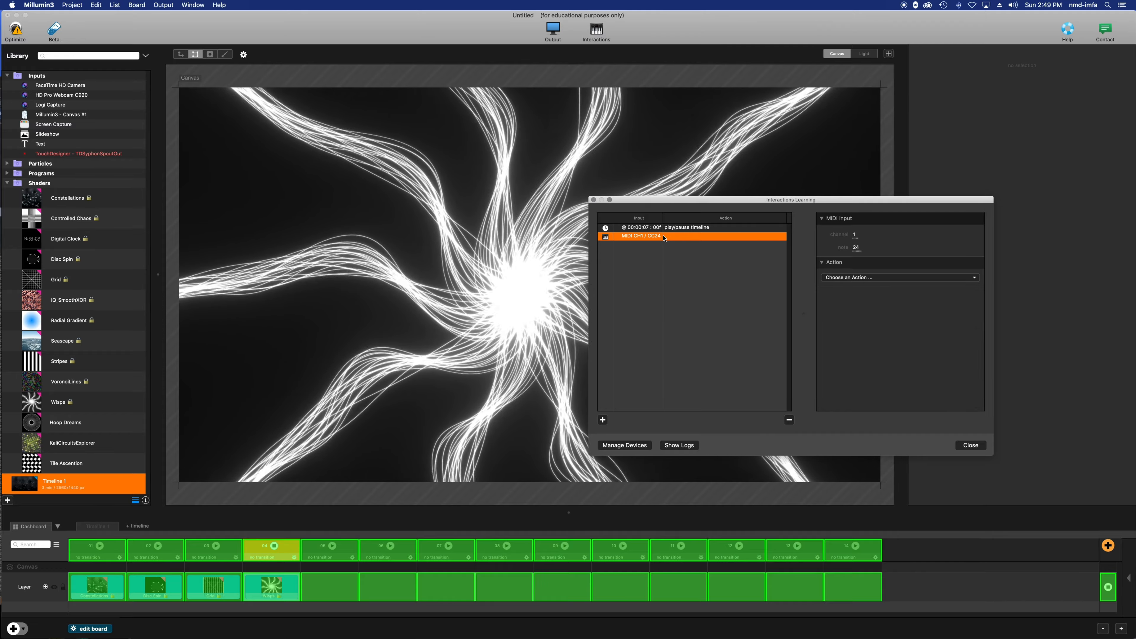
pyautogui.click(602, 420)
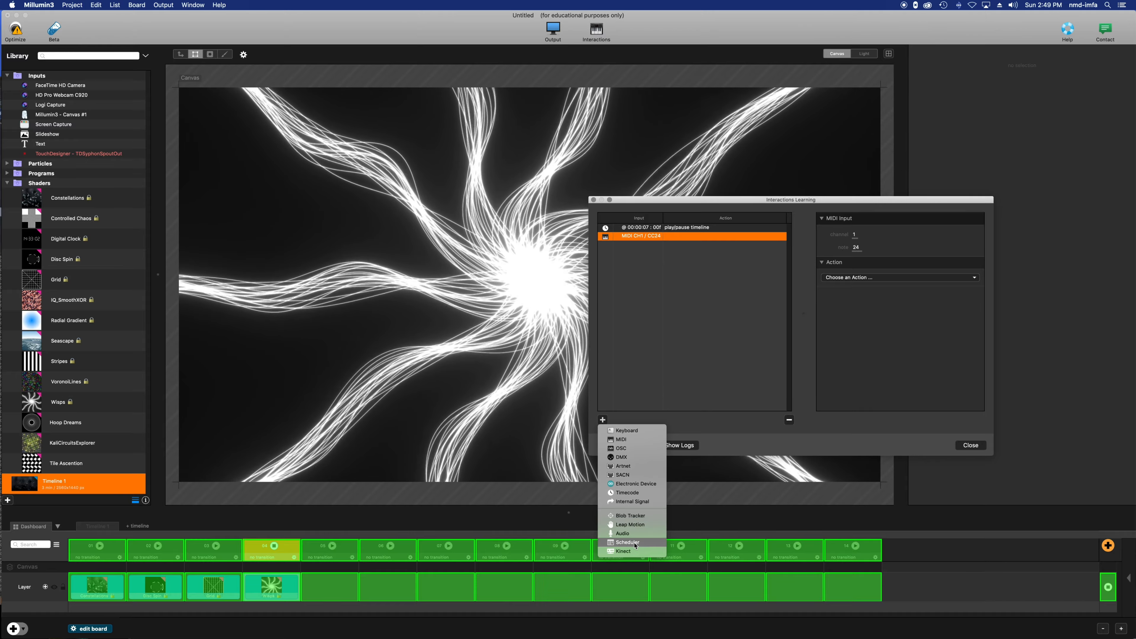
pyautogui.click(704, 440)
# Examine the MIDI, OSC and DMX settings in the device manager
pyautogui.click(624, 446)
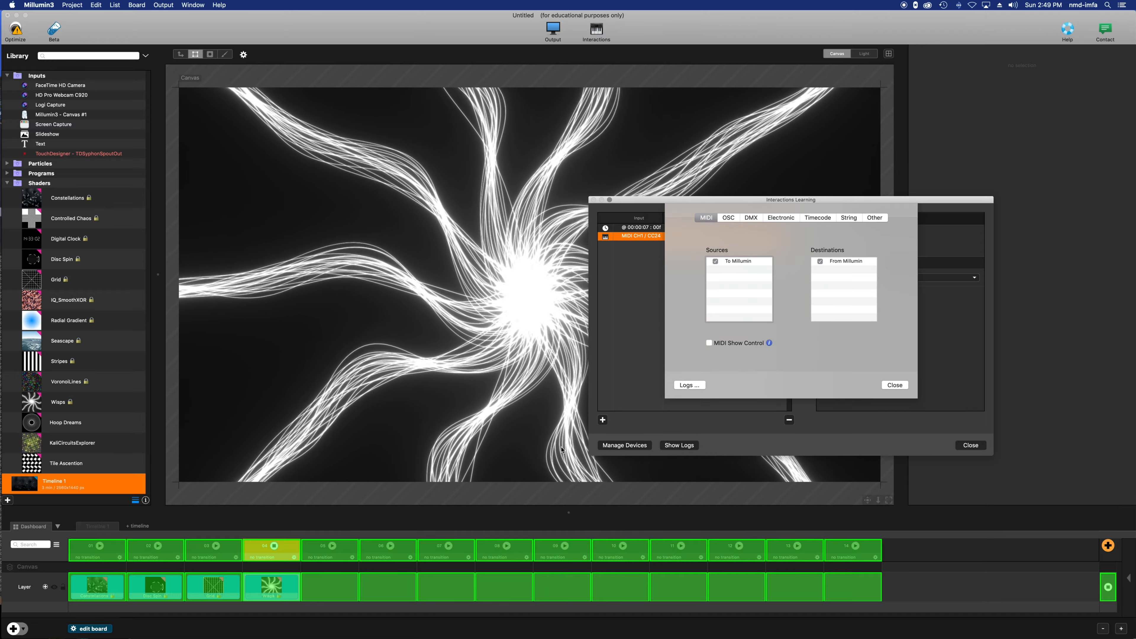
pyautogui.click(729, 220)
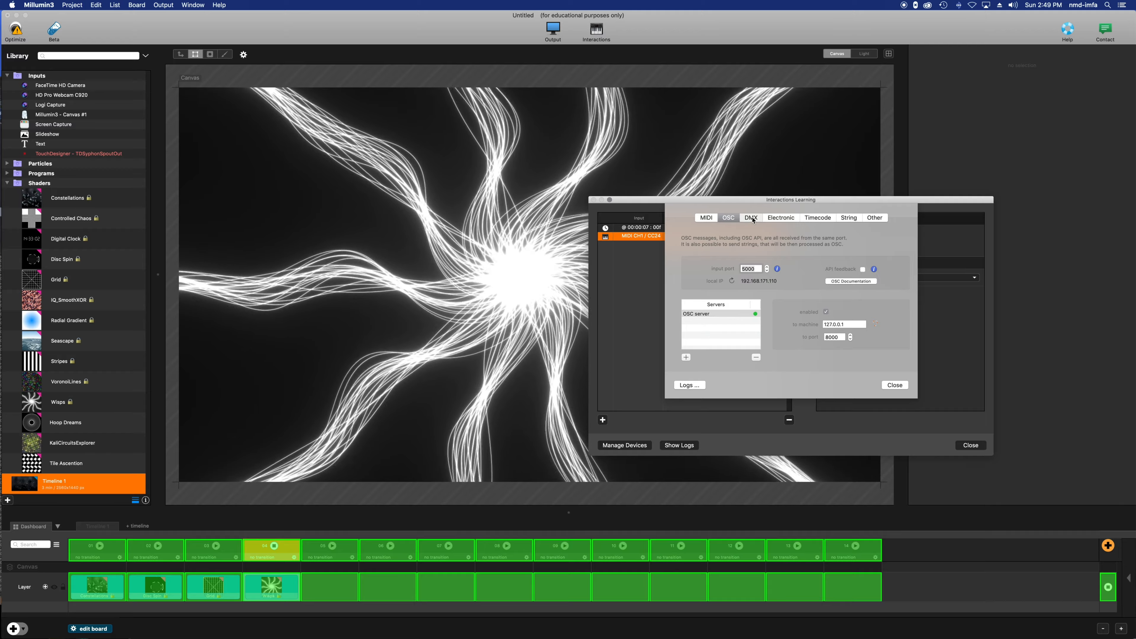
pyautogui.click(752, 219)
pyautogui.click(707, 219)
pyautogui.click(733, 220)
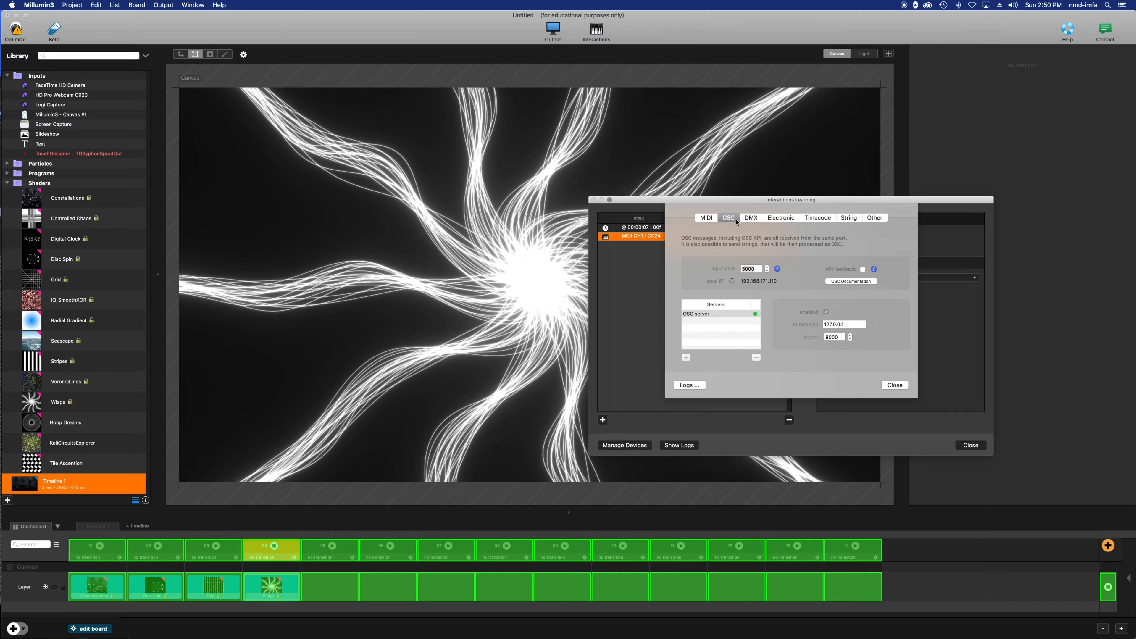
pyautogui.click(756, 220)
# Examine the Electronic, Timecode, String and Other device settings, including the board and timecode input types that can be added
pyautogui.click(785, 219)
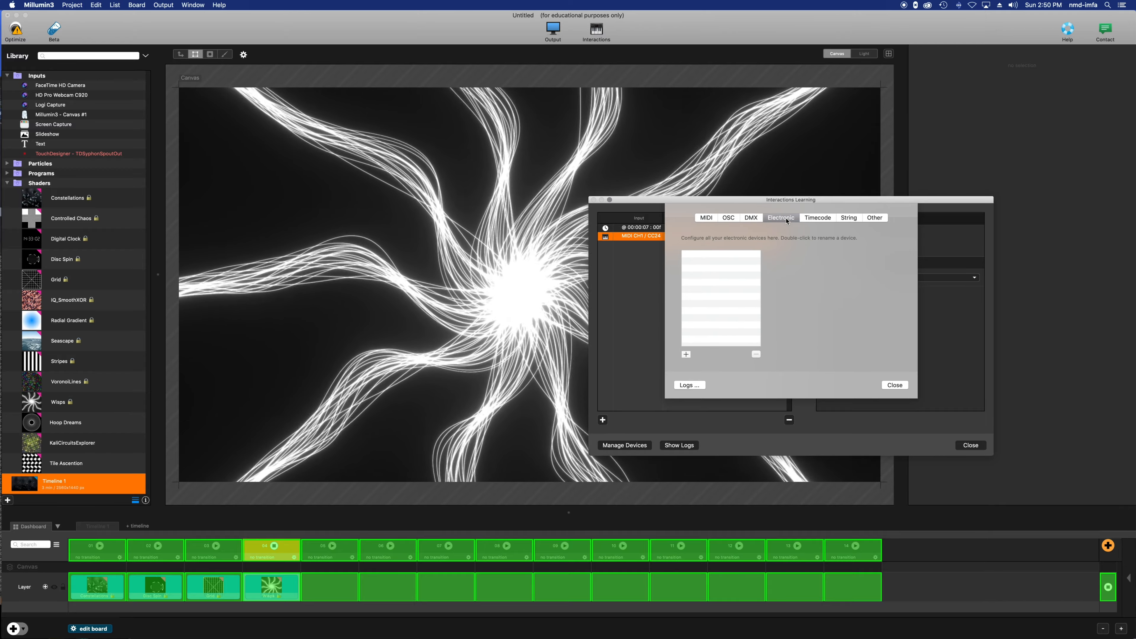
pyautogui.click(687, 354)
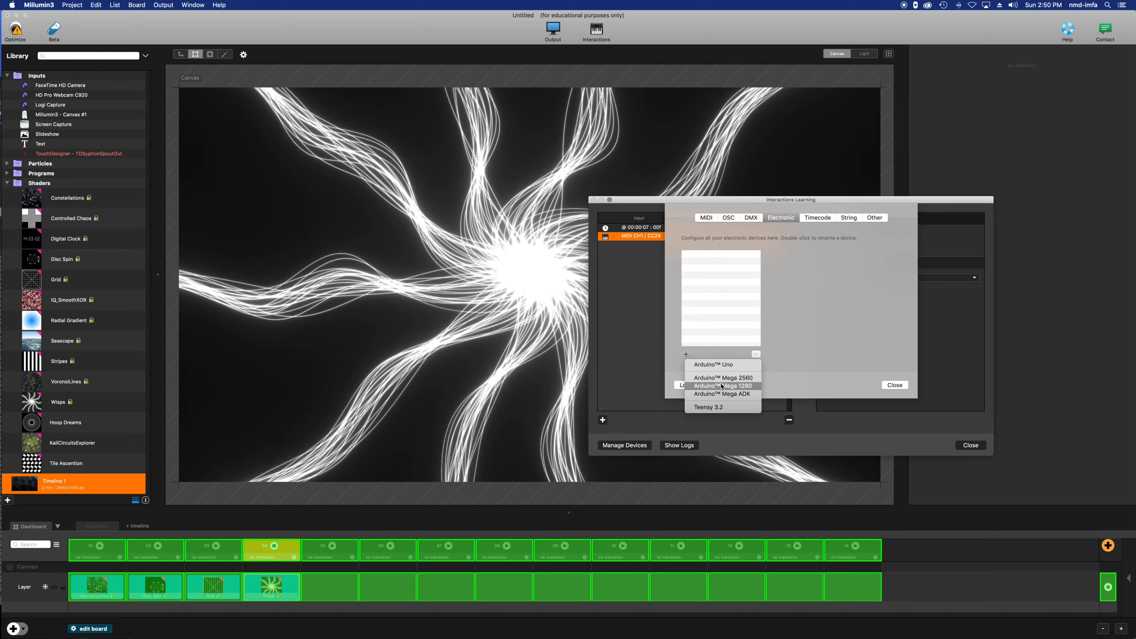
pyautogui.click(821, 338)
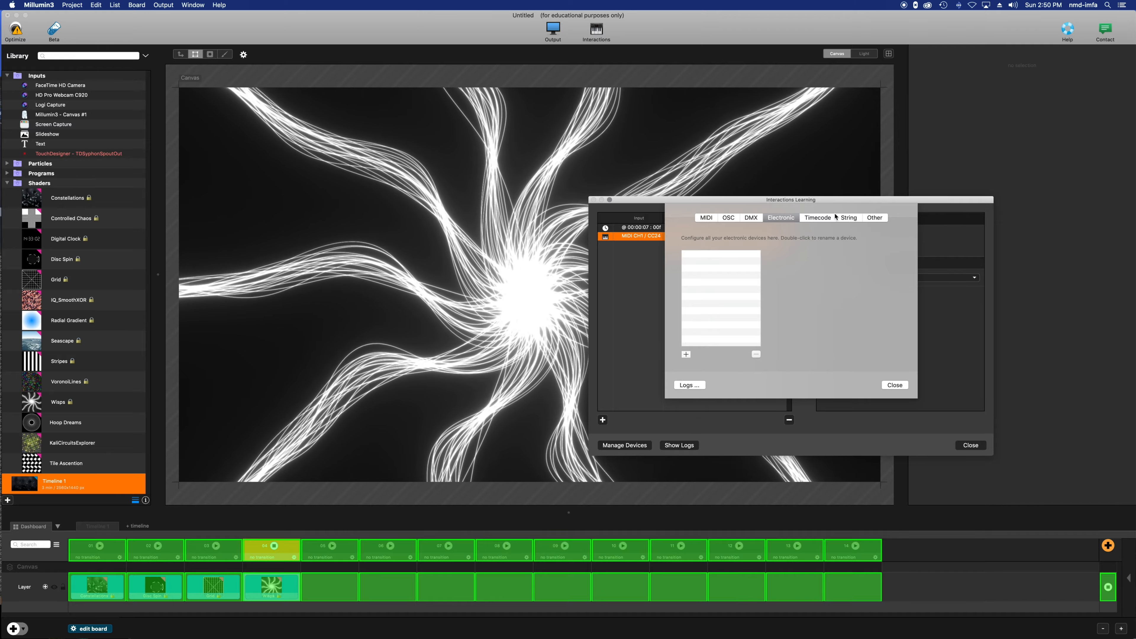
pyautogui.click(835, 217)
pyautogui.click(687, 343)
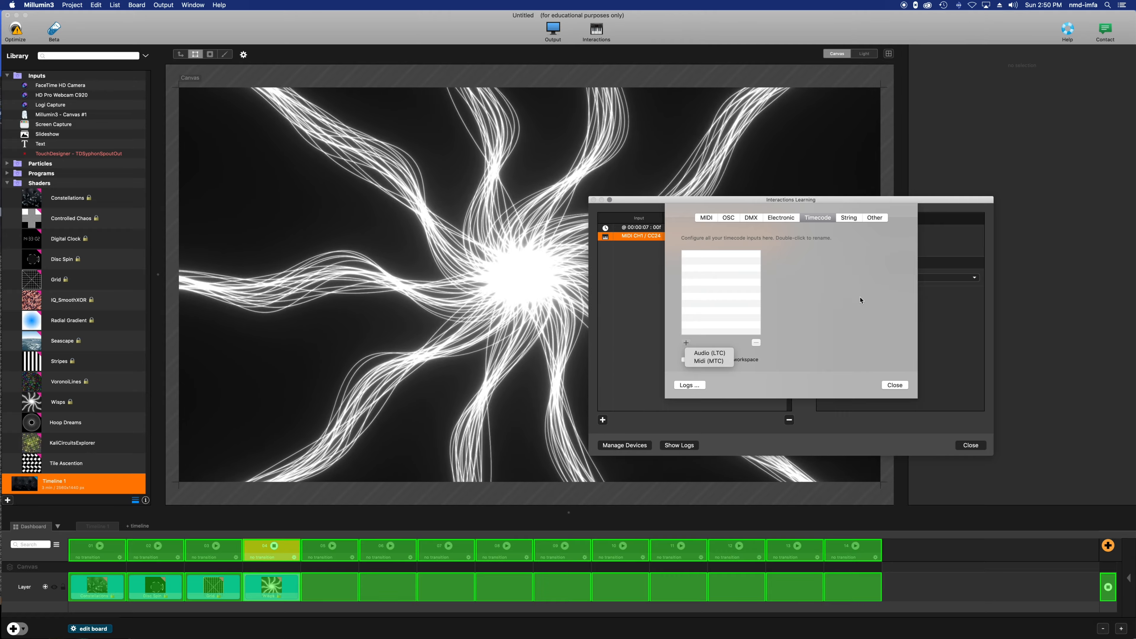
pyautogui.click(844, 217)
pyautogui.click(874, 219)
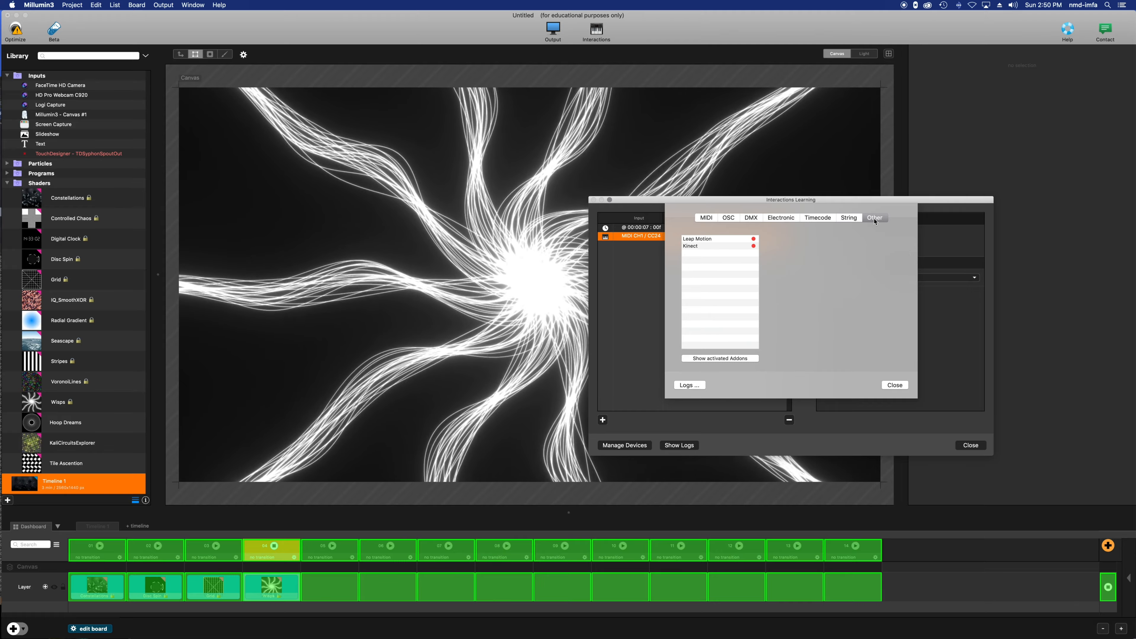
# Check the MIDI sources and destinations in the device manager and close it
pyautogui.click(711, 216)
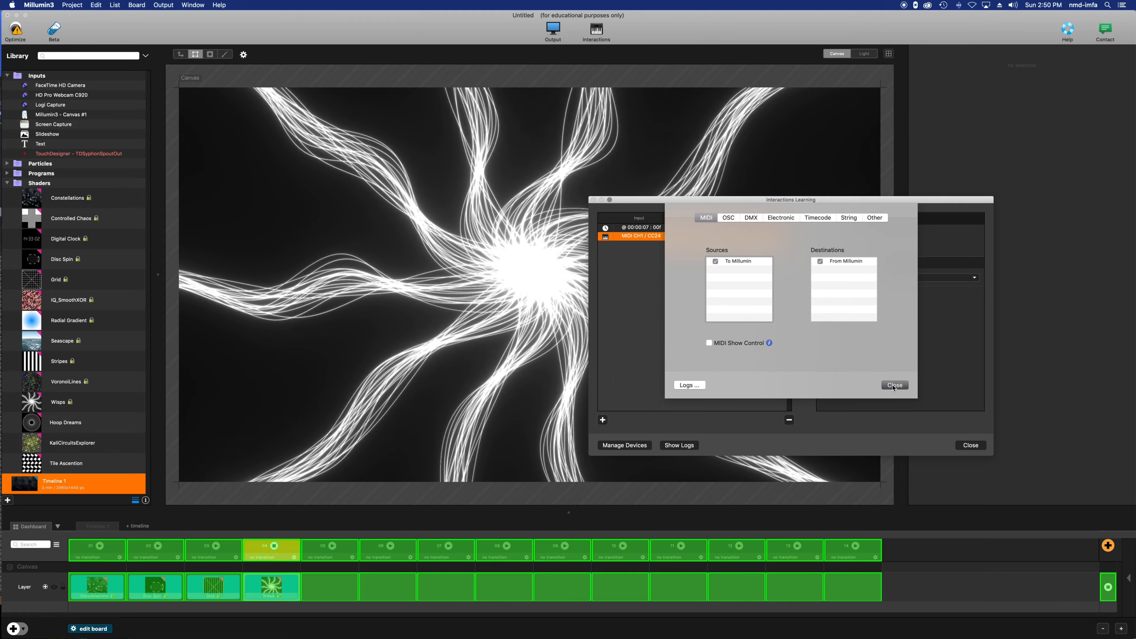
pyautogui.click(894, 385)
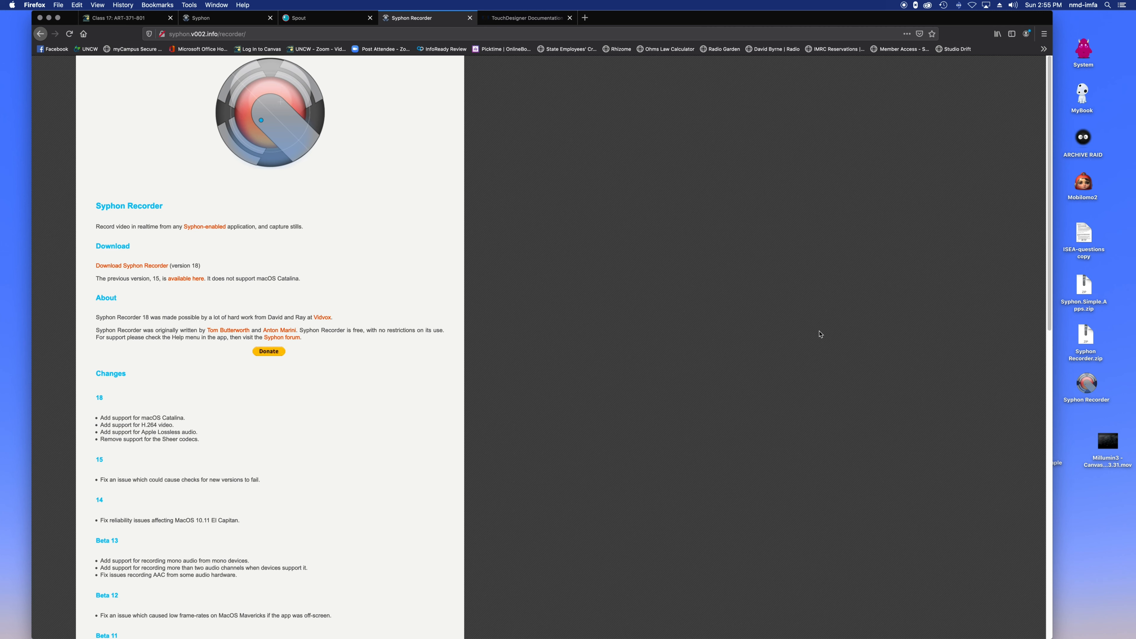
# Launch Syphon Recorder from the desktop and move its window clear of the web page text
pyautogui.doubleClick(1088, 384)
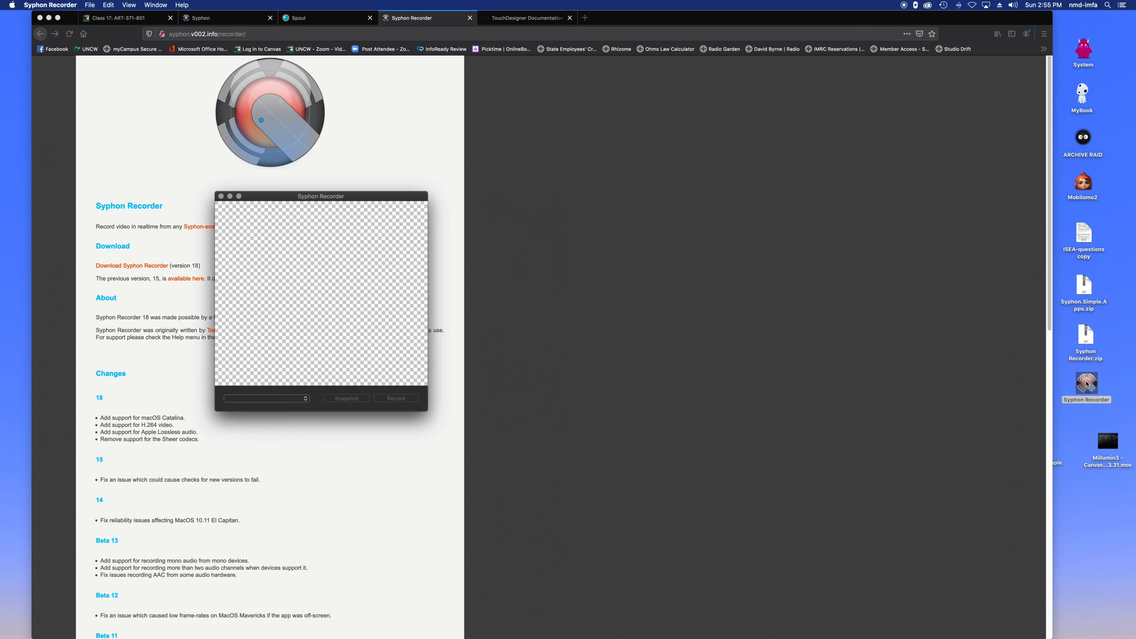
pyautogui.moveTo(350, 199); pyautogui.dragTo(1041, 255)
# Switch to Millumin and dismiss the welcome window to reveal the untitled project
pyautogui.moveTo(580, 631)
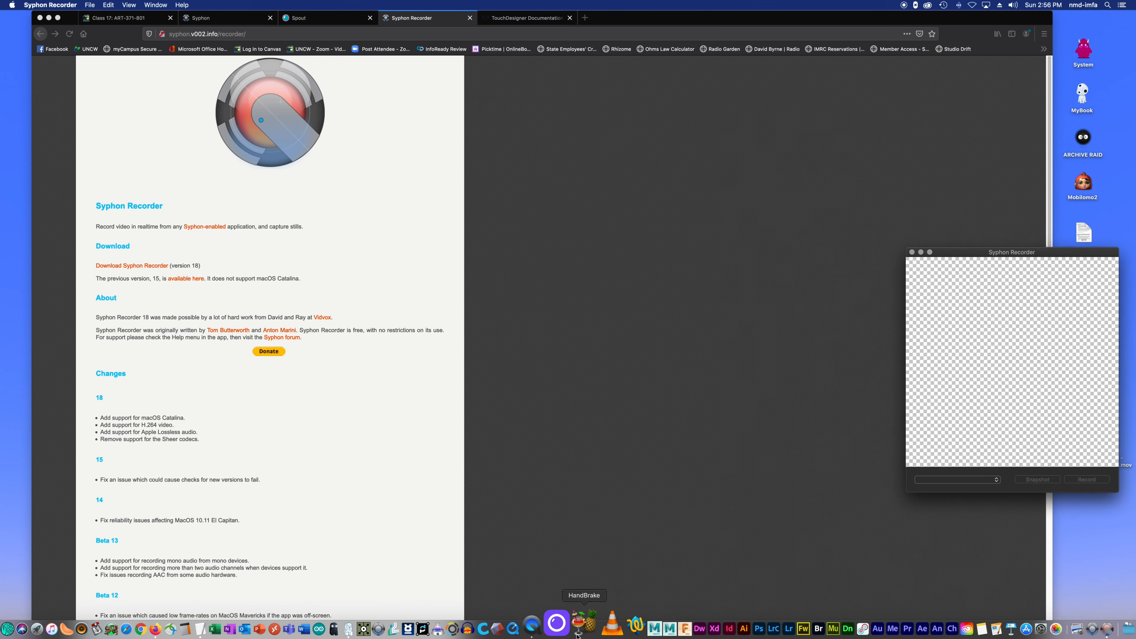
pyautogui.click(378, 628)
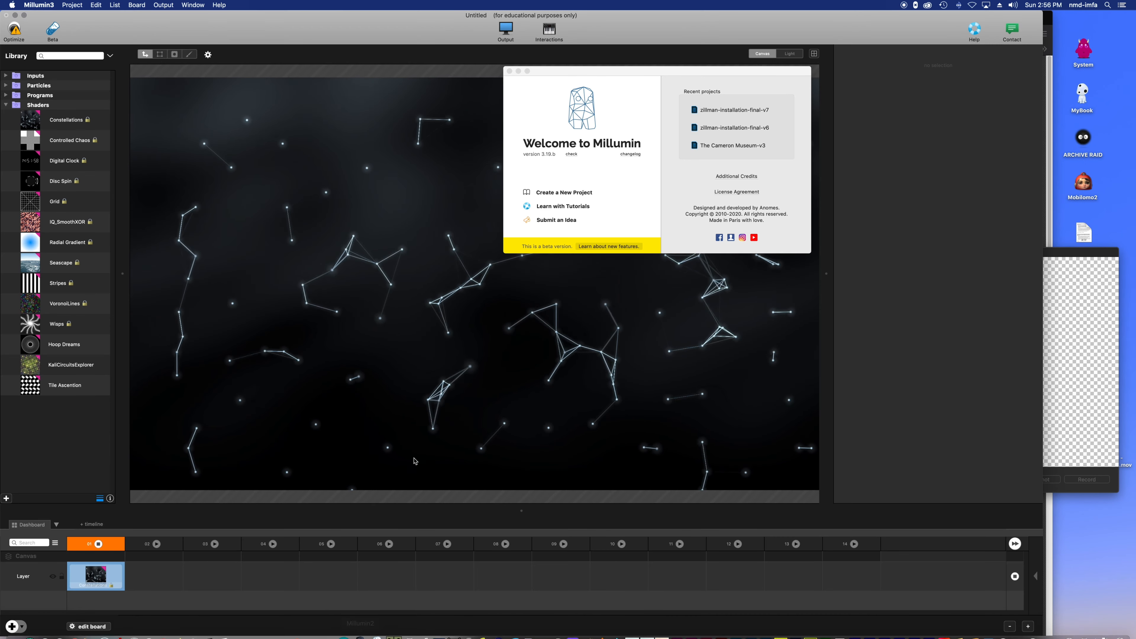
pyautogui.click(509, 72)
pyautogui.moveTo(162, 32)
pyautogui.mouseDown()
pyautogui.moveTo(190, 33)
pyautogui.moveTo(162, 32)
pyautogui.mouseUp()
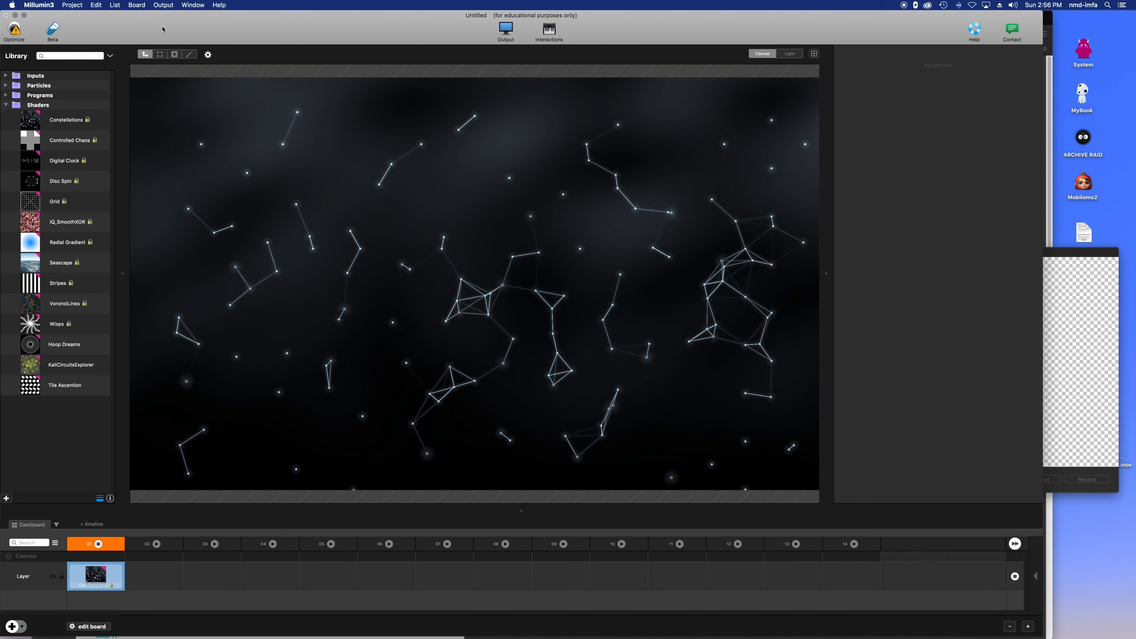
# Set the canvas output from the project to Syphon and confirm the output settings
pyautogui.click(506, 28)
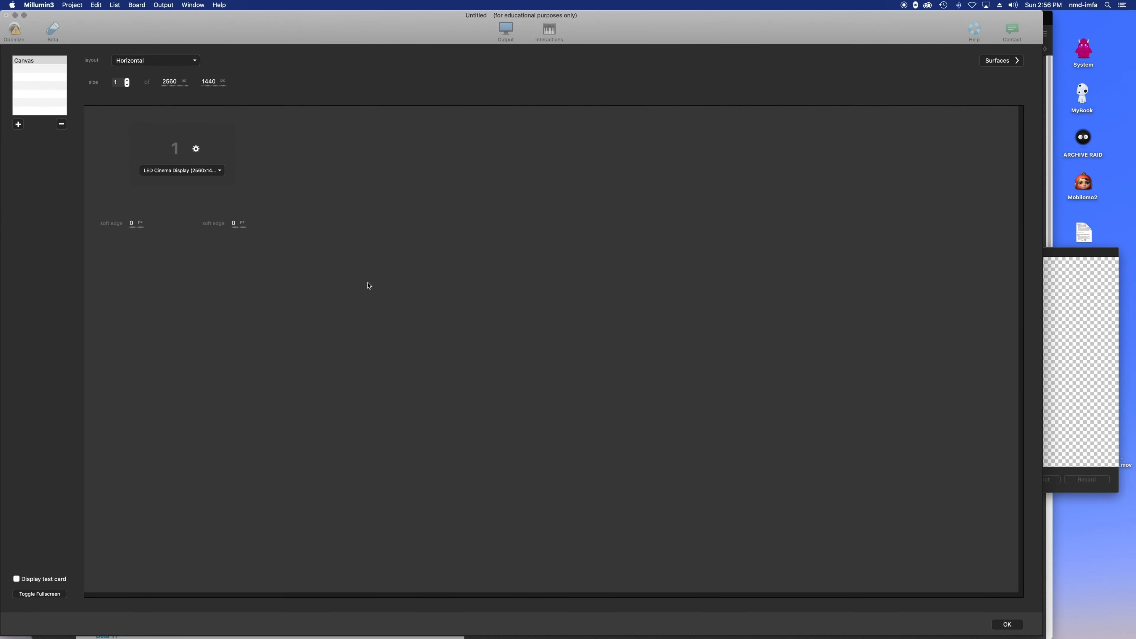
pyautogui.click(193, 173)
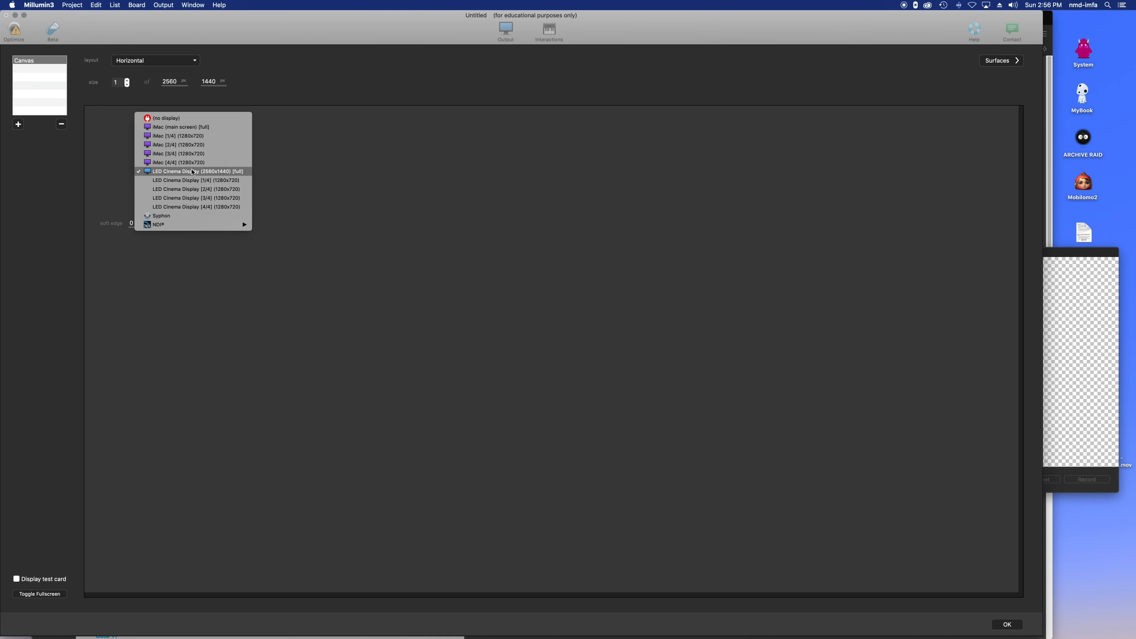
pyautogui.click(204, 218)
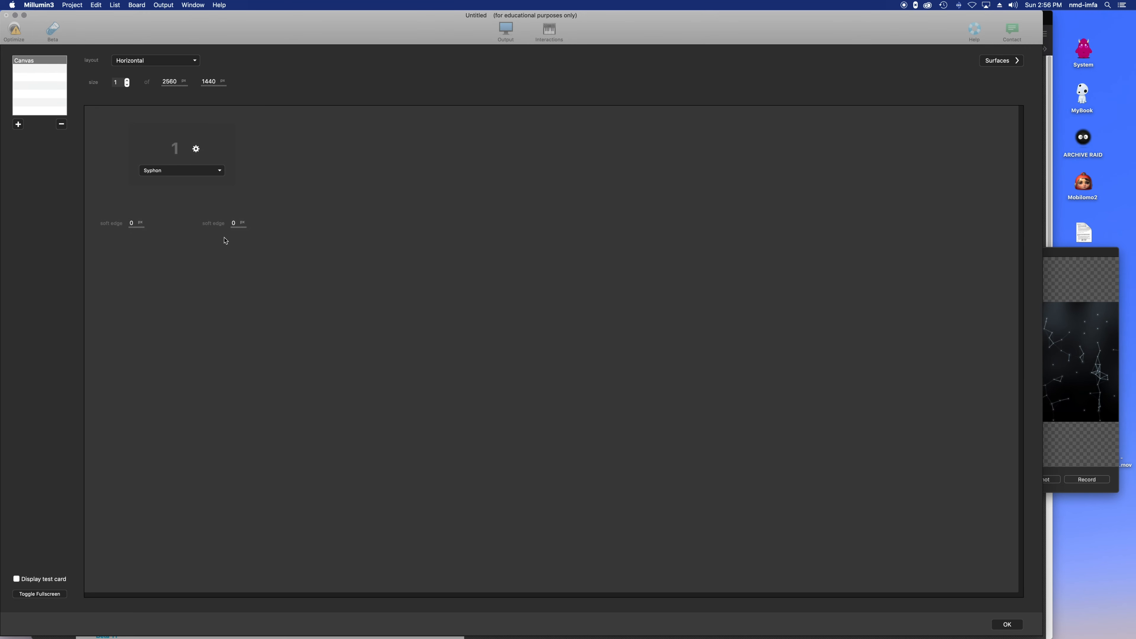
pyautogui.click(1008, 625)
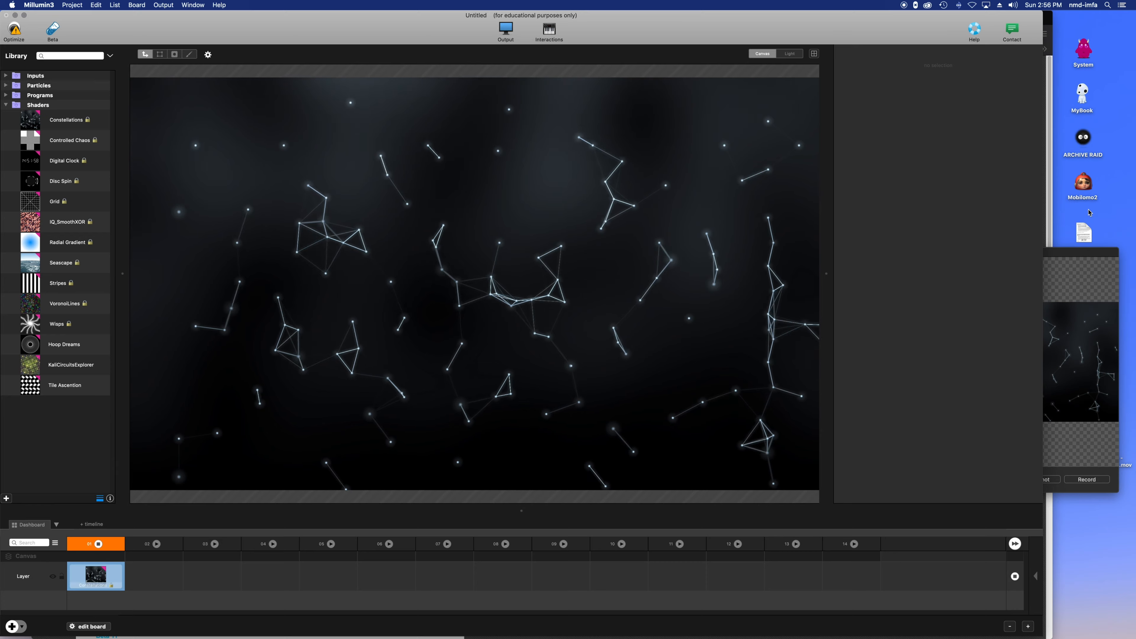
# Enlarge the Syphon Recorder window, take a snapshot of the Millumin3 - Canvas #1 feed, and quit Preview after viewing it
pyautogui.moveTo(1077, 253); pyautogui.dragTo(1050, 233)
pyautogui.moveTo(1093, 465); pyautogui.dragTo(1131, 450)
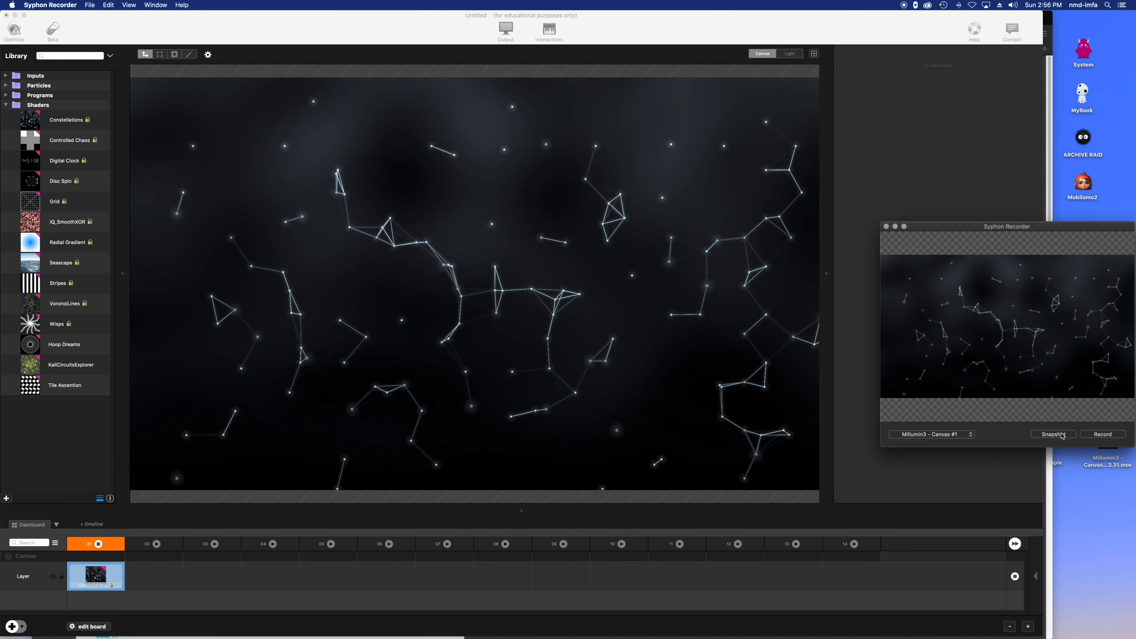
pyautogui.click(1053, 439)
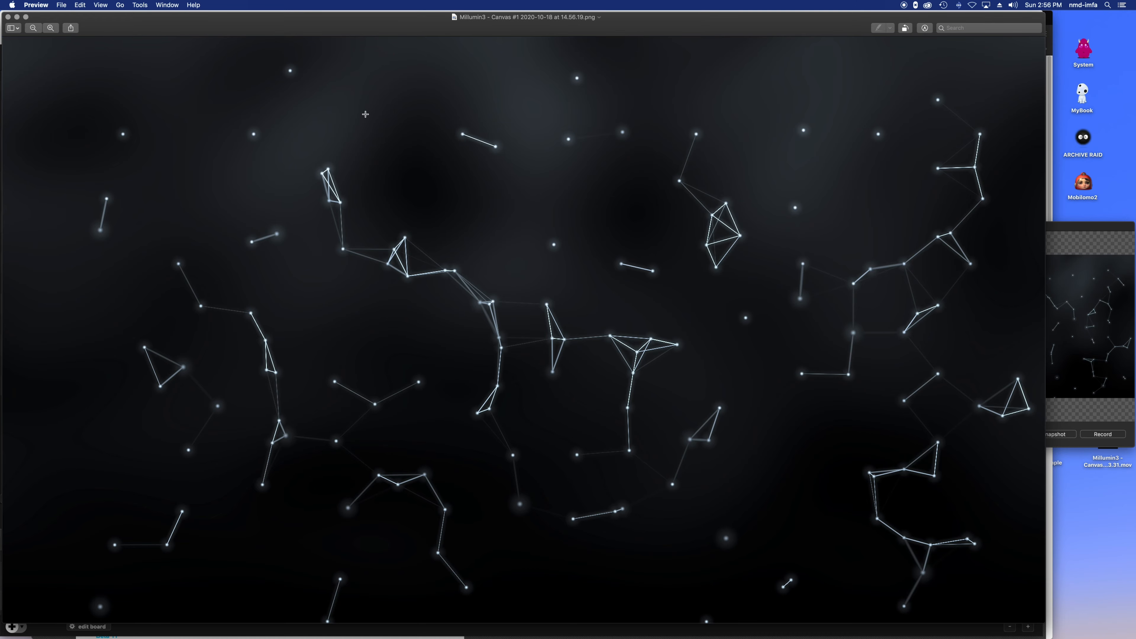
pyautogui.moveTo(177, 22); pyautogui.dragTo(222, 21)
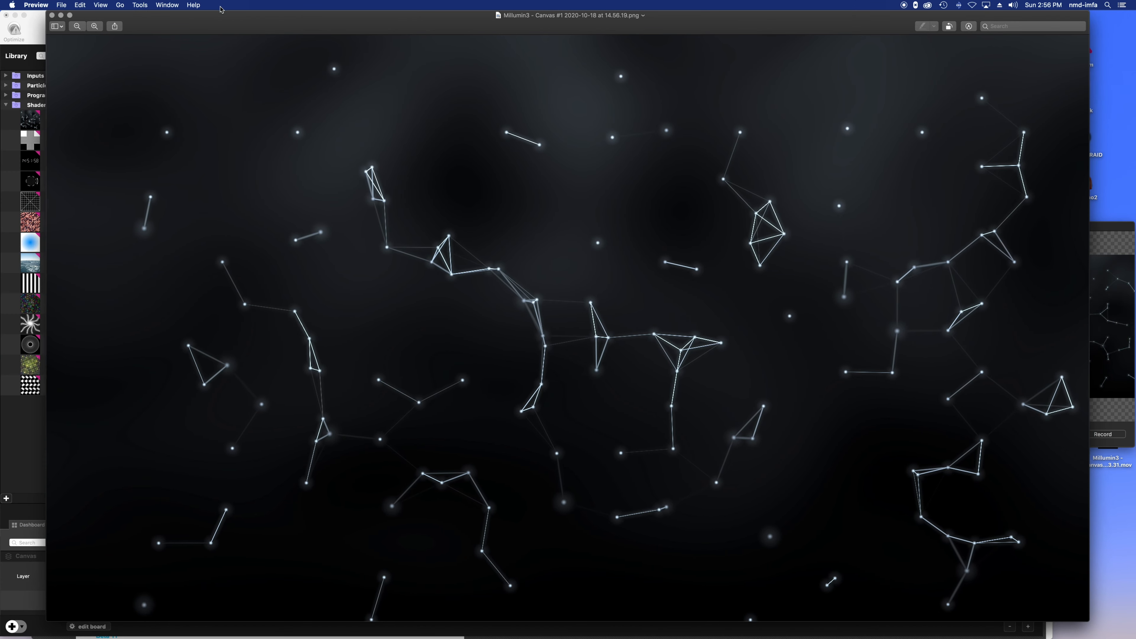
pyautogui.press('super+q')
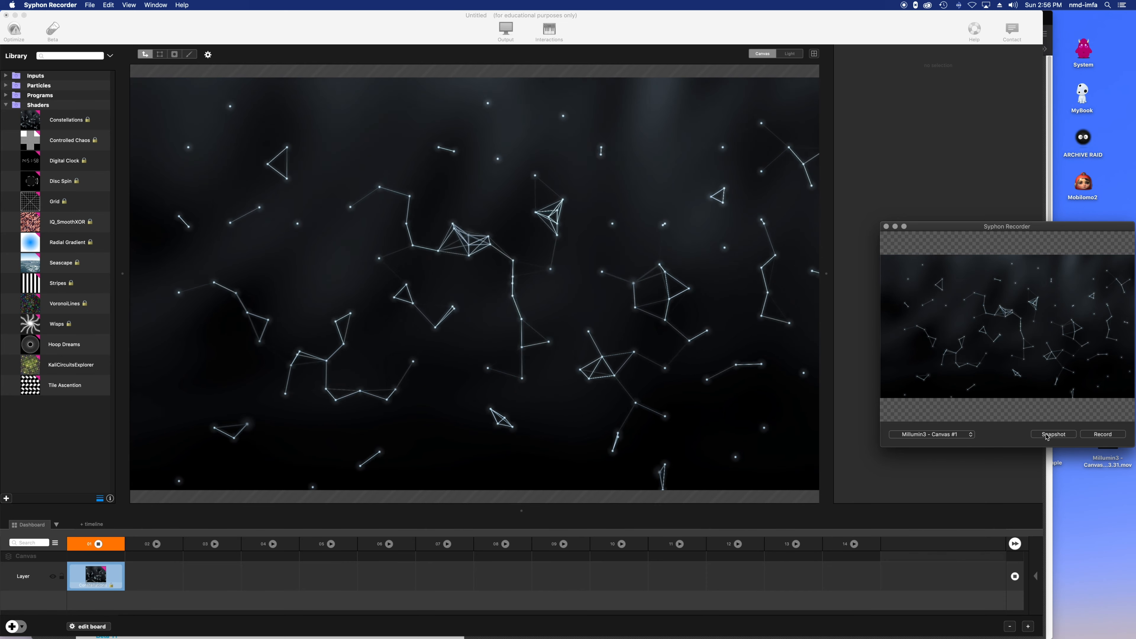
pyautogui.moveTo(968, 237); pyautogui.dragTo(954, 205)
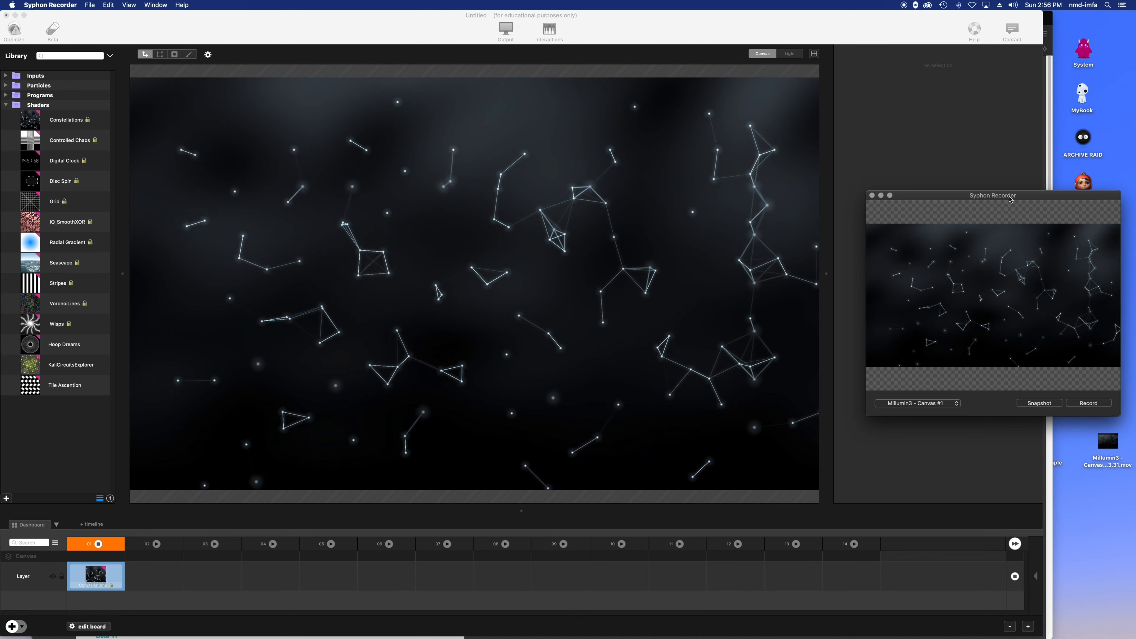
pyautogui.moveTo(1011, 200); pyautogui.dragTo(1009, 256)
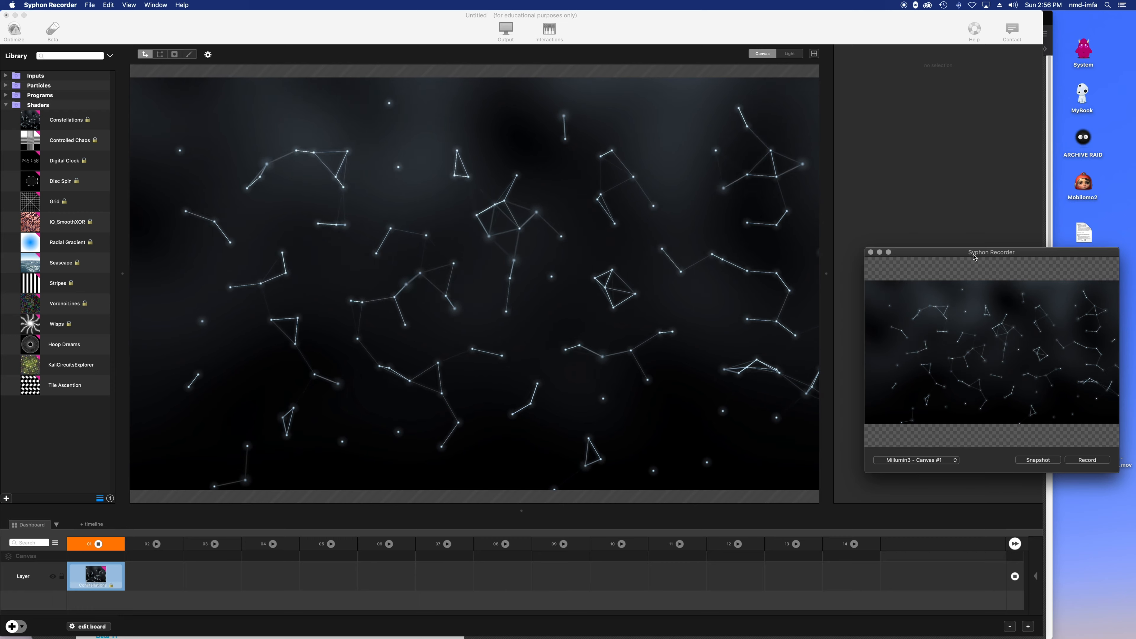
pyautogui.moveTo(972, 261); pyautogui.dragTo(954, 247)
pyautogui.moveTo(795, 638)
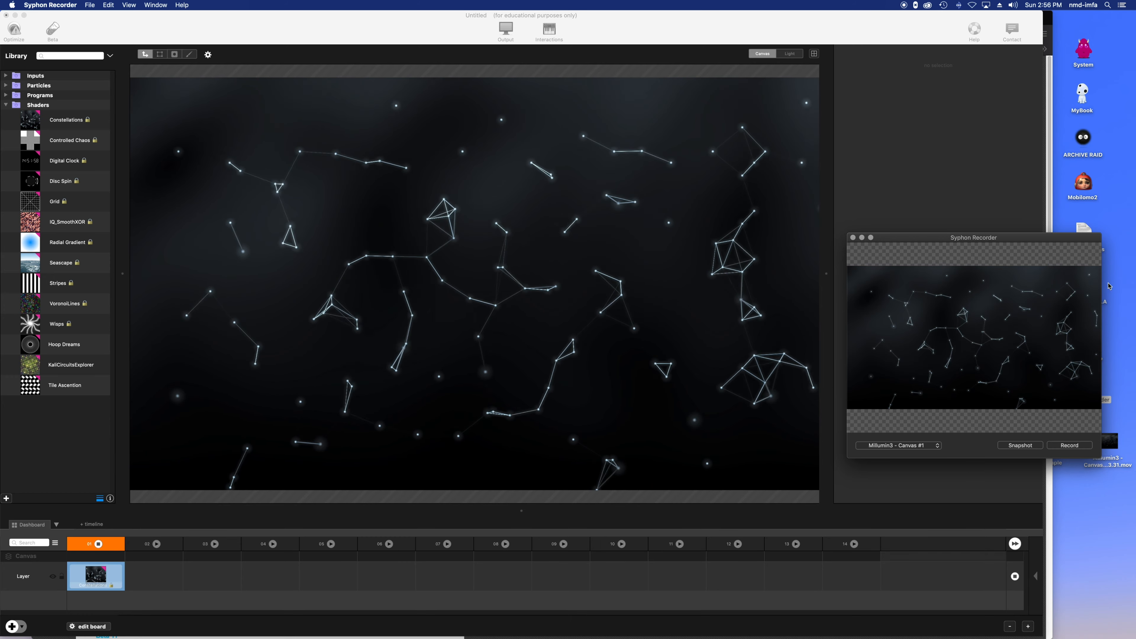
pyautogui.moveTo(1021, 240); pyautogui.dragTo(1019, 278)
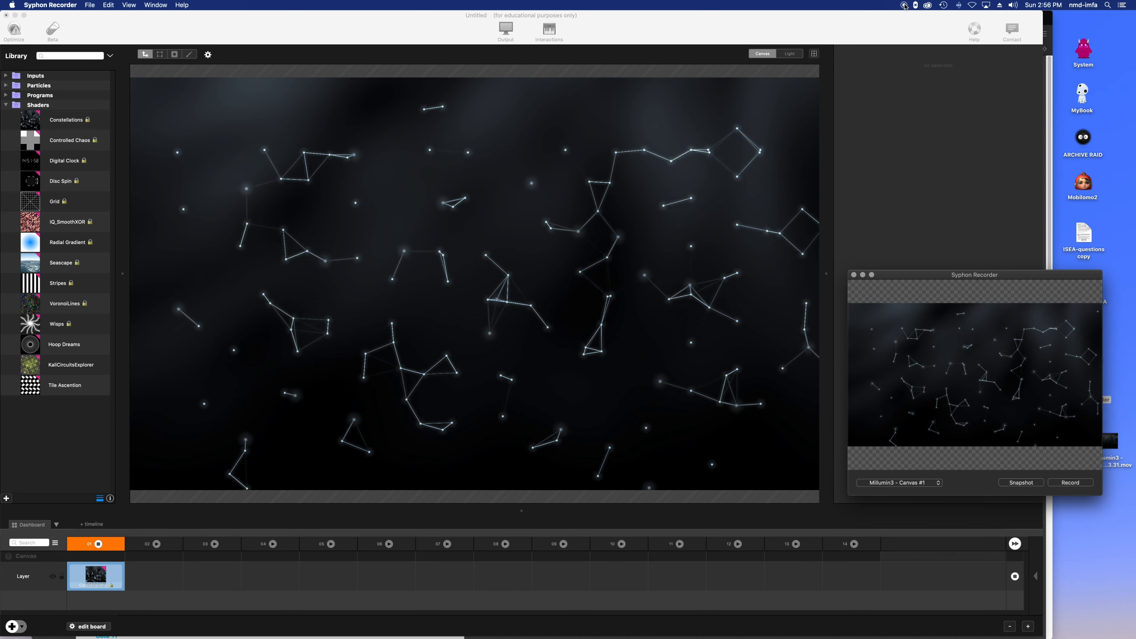
# Record a short clip of the Millumin3 - Canvas #1 feed in Syphon Recorder and play it back in QuickTime Player
pyautogui.click(1072, 483)
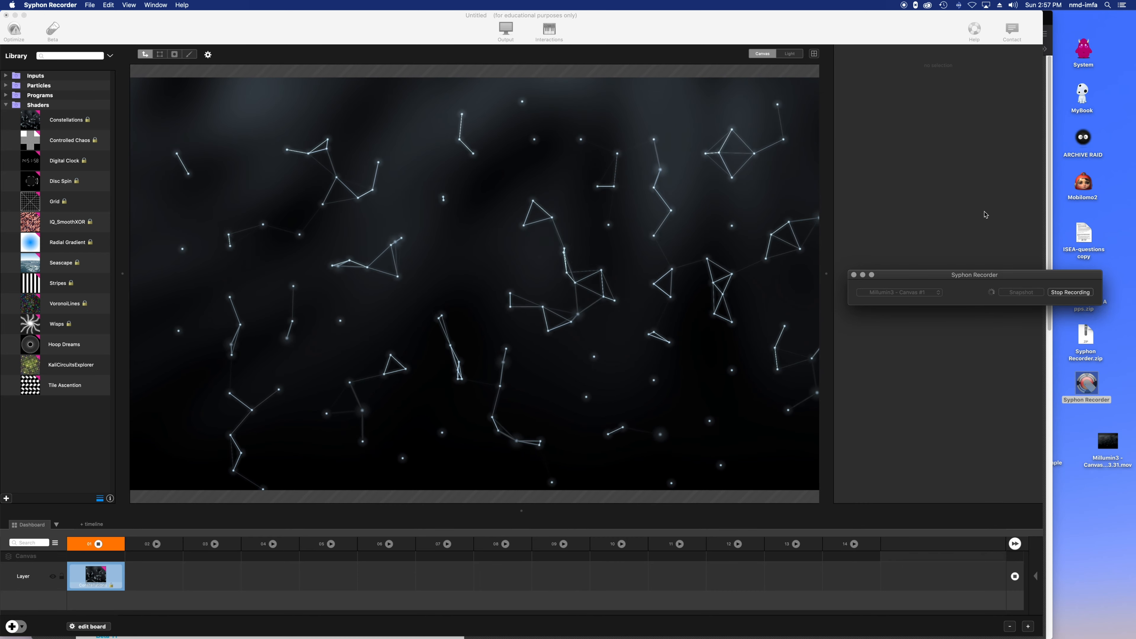
pyautogui.click(1068, 294)
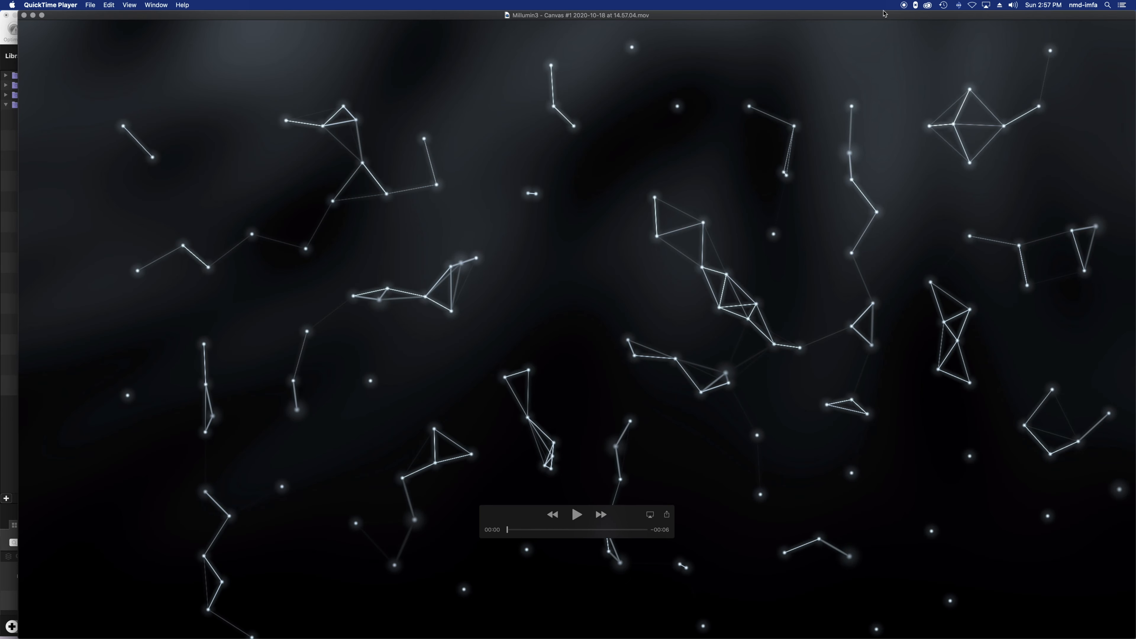
pyautogui.moveTo(873, 14)
pyautogui.mouseDown()
pyautogui.moveTo(868, 116)
pyautogui.moveTo(863, 8)
pyautogui.mouseUp()
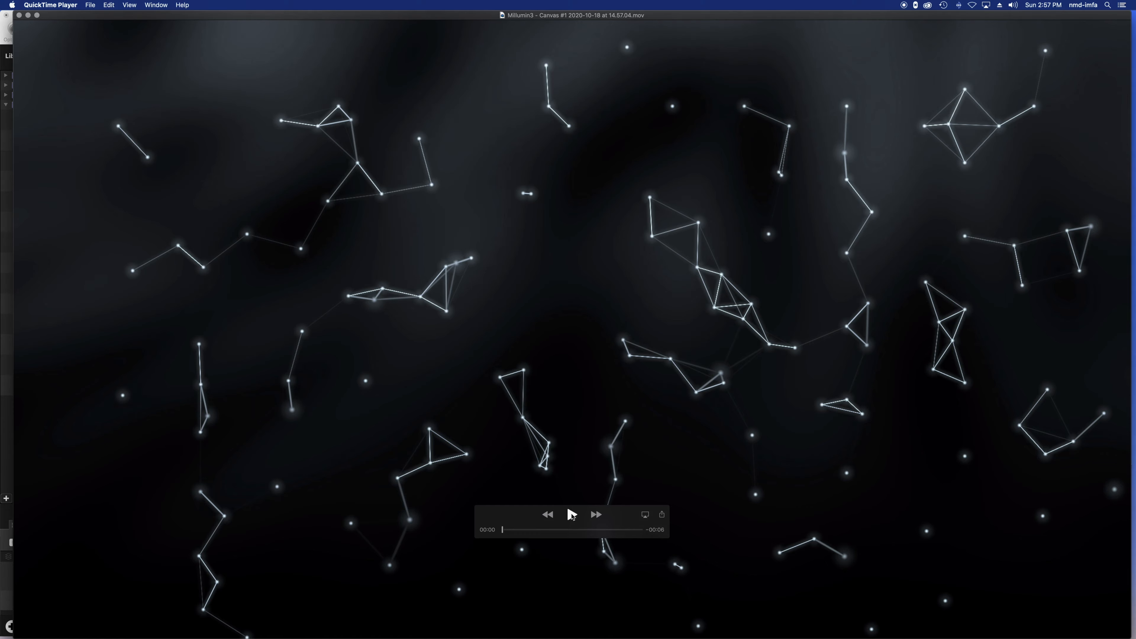
pyautogui.click(572, 515)
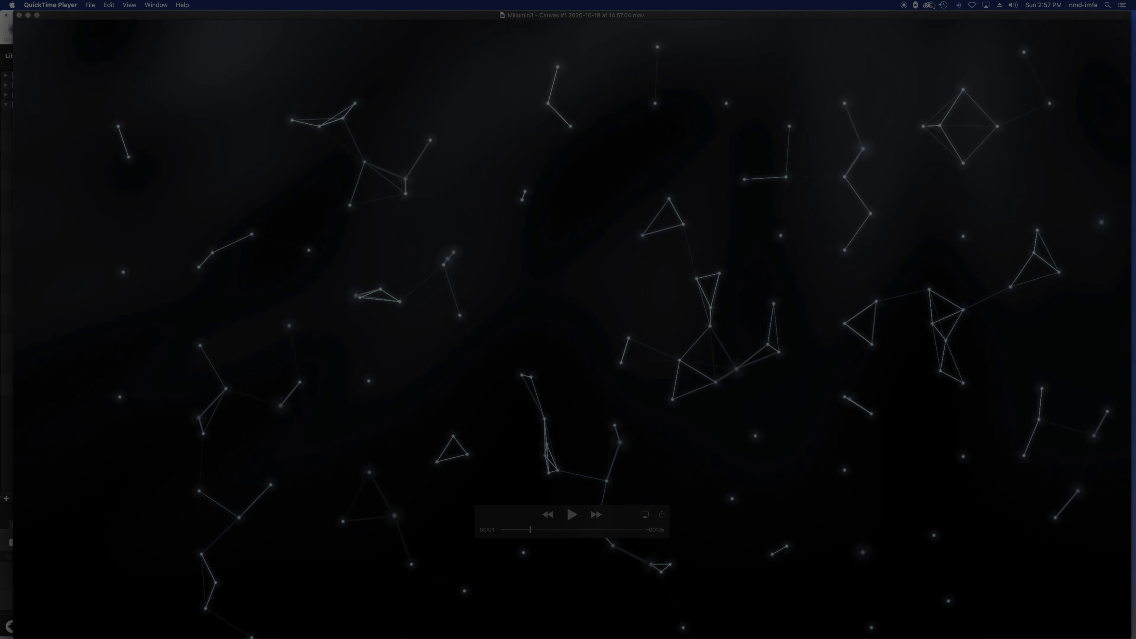